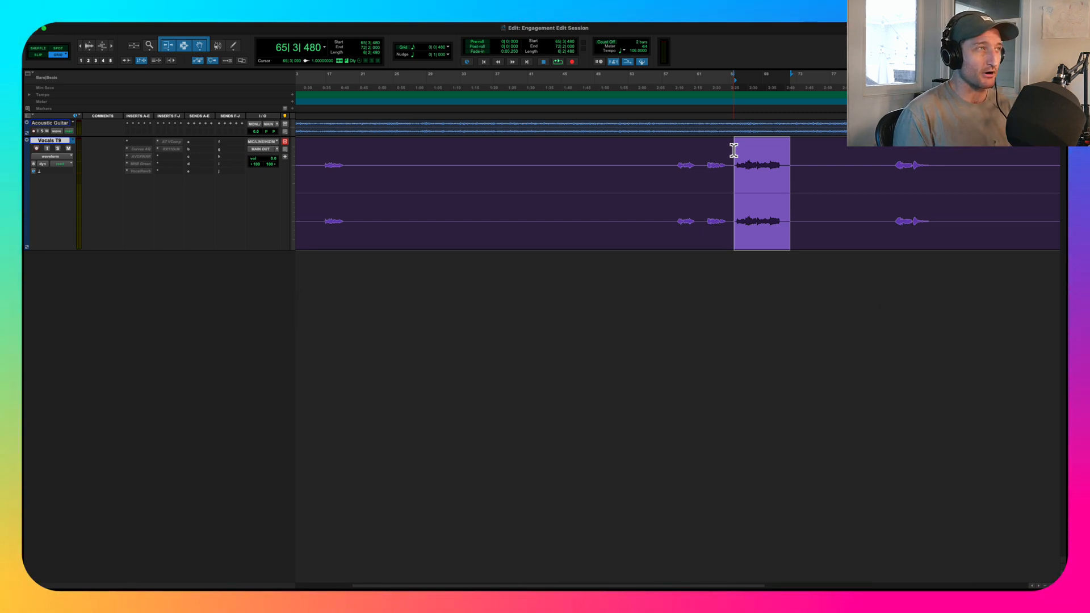
- Switch the vocal track to the Vocals T3 playlist, play the selected phrase, and compare it with the Vocals T4 take
{"action": "left_click", "coordinate": [72, 141]}
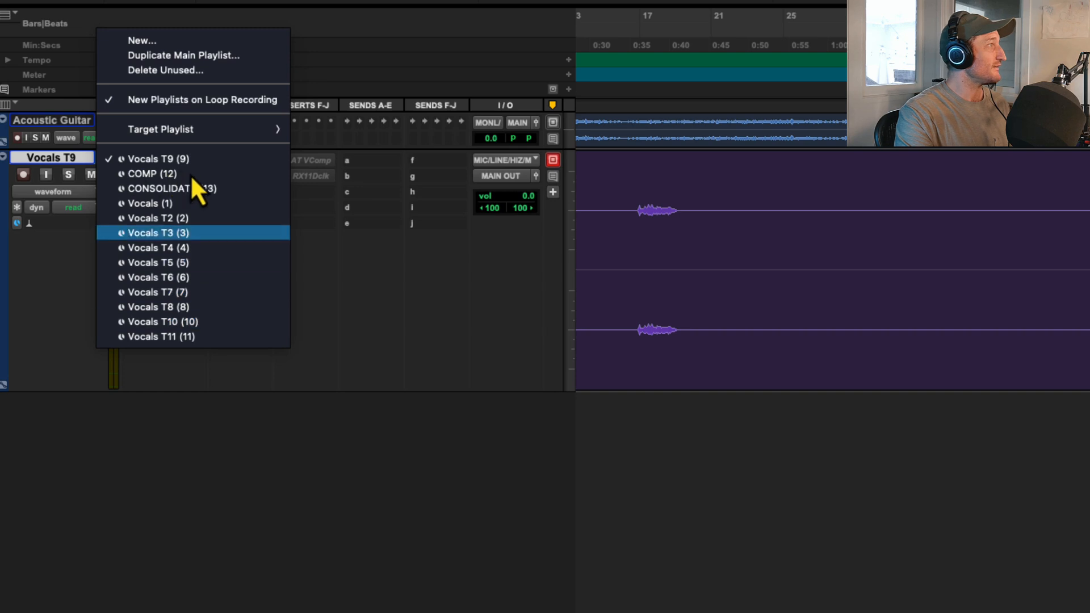
{"action": "left_click", "coordinate": [159, 233]}
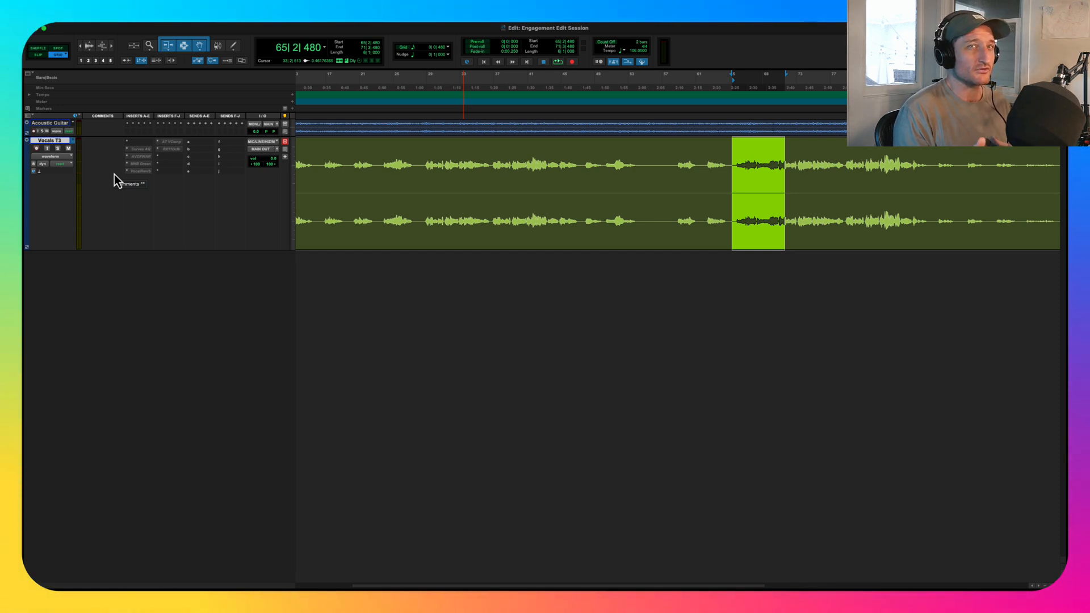
{"action": "key", "text": "space"}
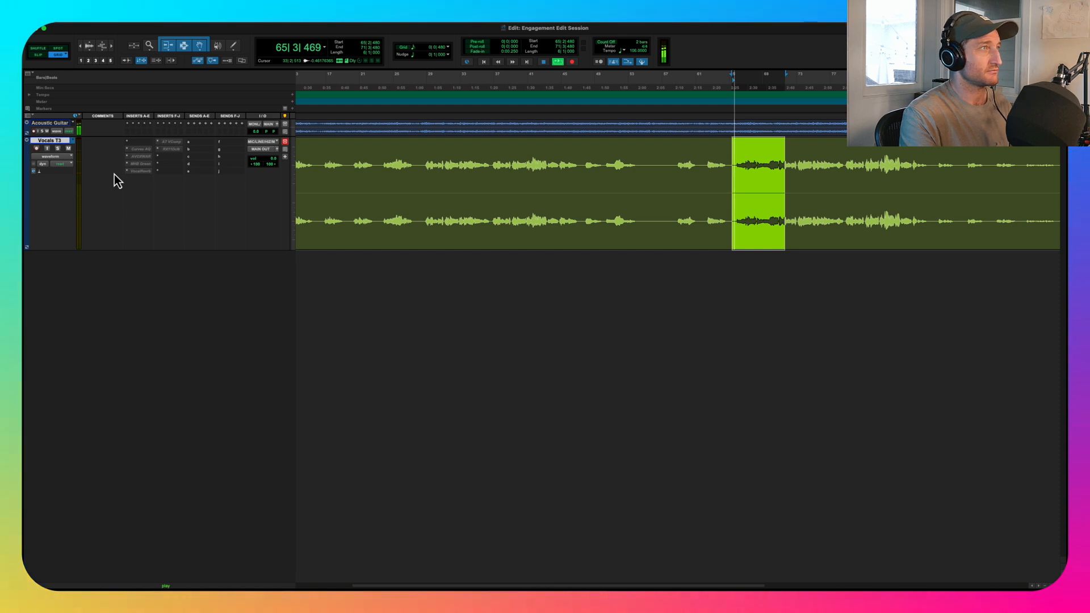
{"action": "left_click", "coordinate": [74, 142]}
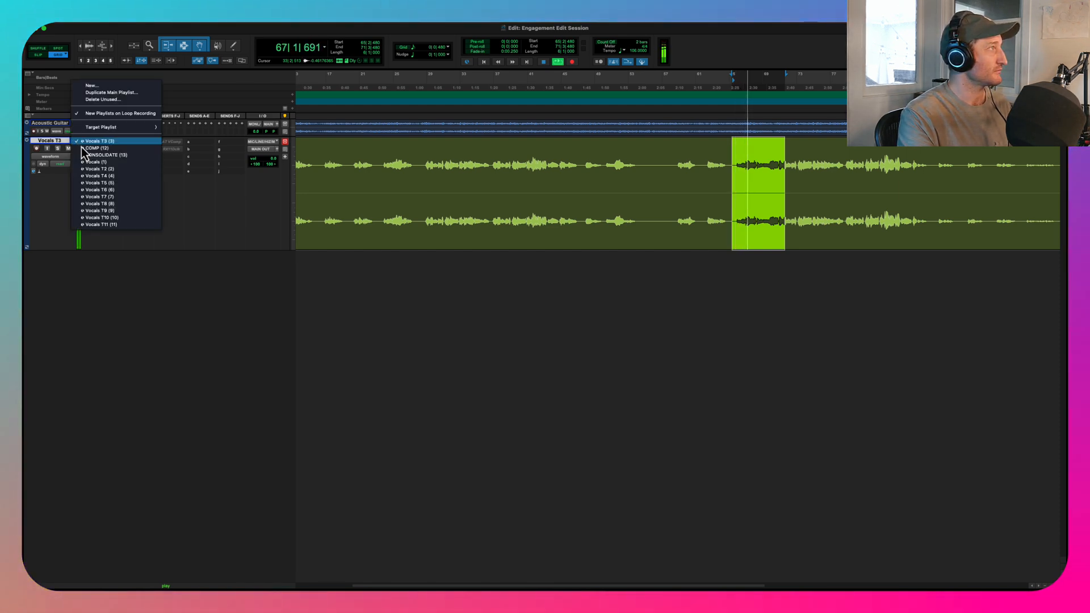
{"action": "left_click", "coordinate": [122, 178]}
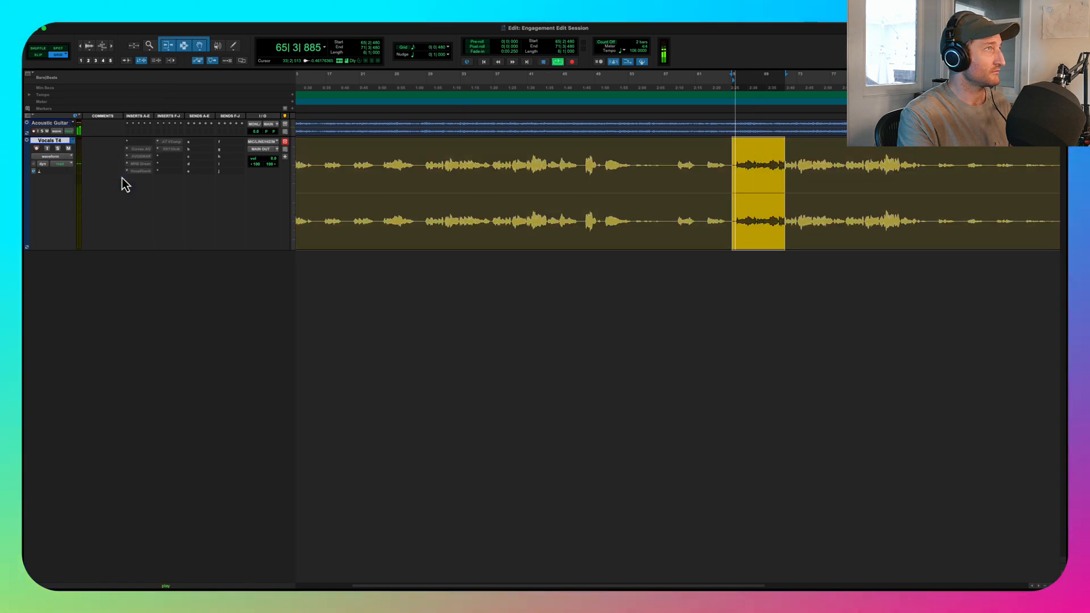
- Switch the vocal track through Vocals T8 to the Vocals T9 playlist, audition the selected phrase and stop playback
{"action": "left_click", "coordinate": [74, 143]}
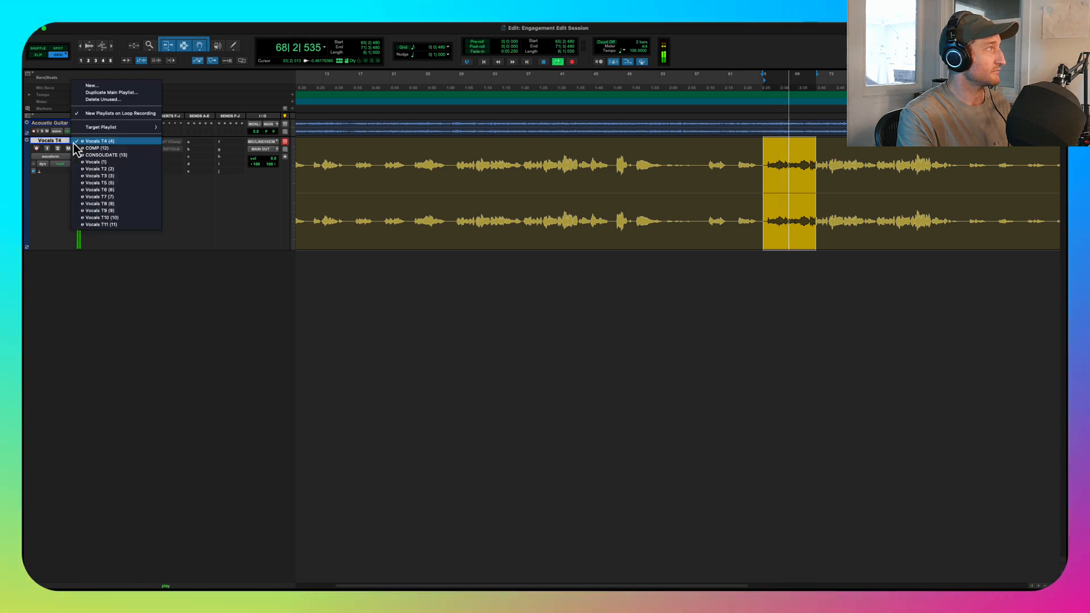
{"action": "left_click", "coordinate": [113, 204]}
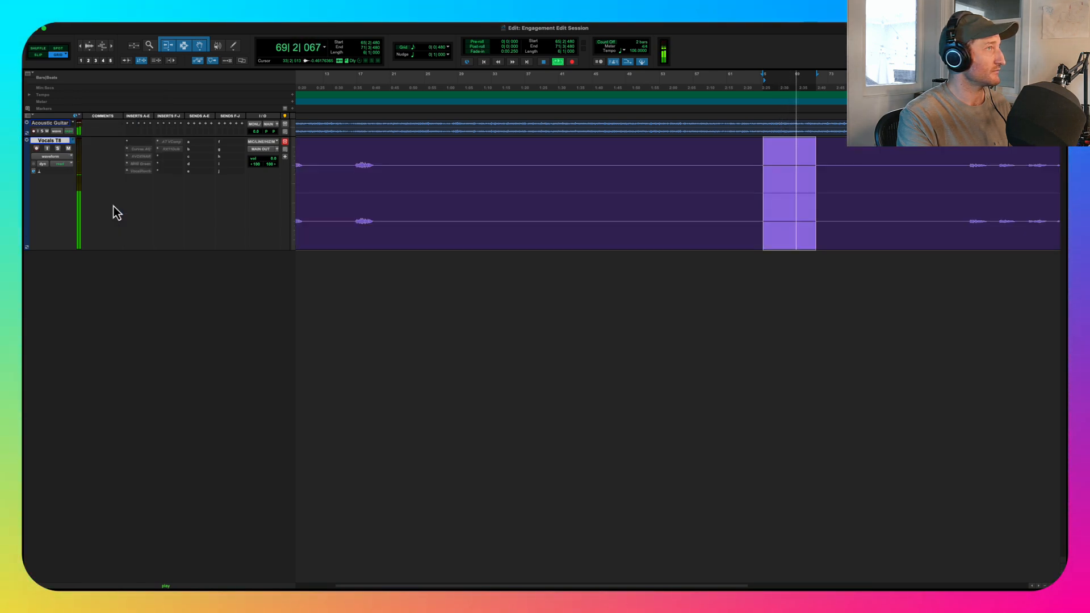
{"action": "left_click", "coordinate": [73, 141]}
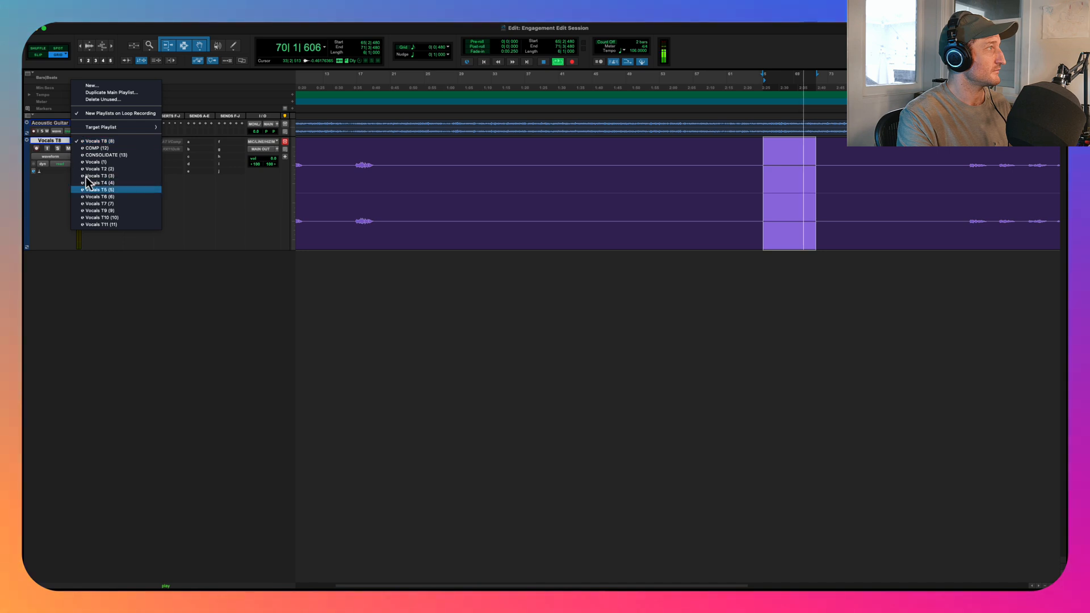
{"action": "left_click", "coordinate": [100, 211]}
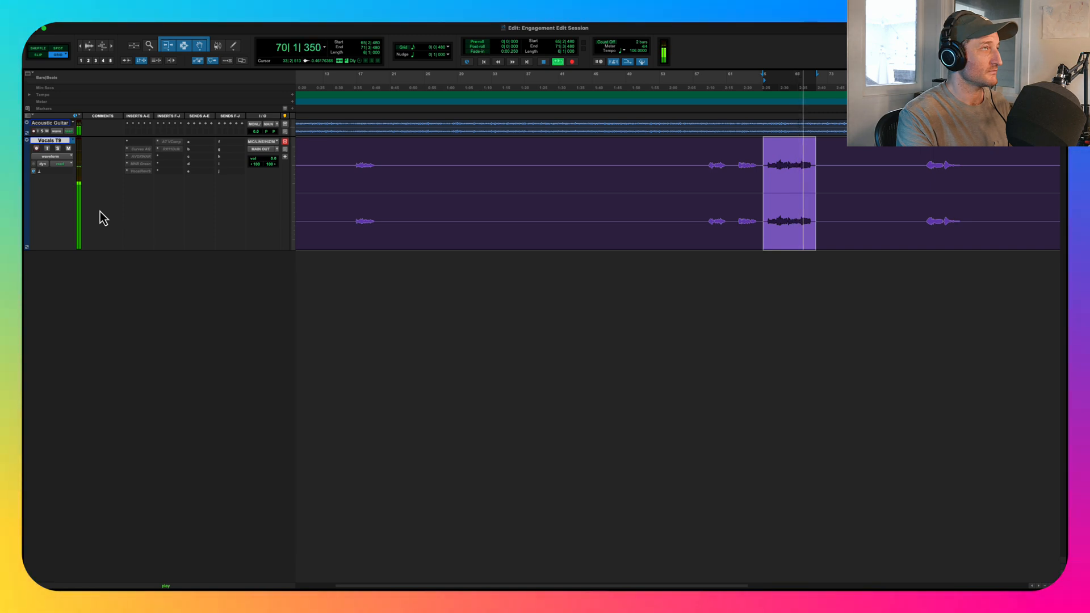
{"action": "key", "text": "space"}
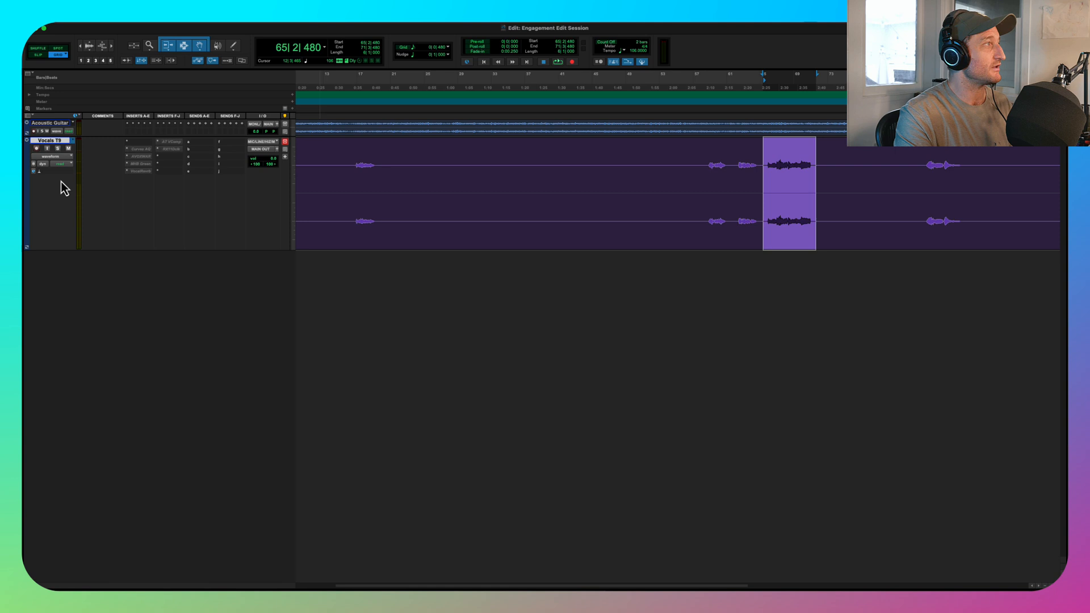
- Assign Melodyne as the Elastic Audio plug-in on the Vocals T9 track
{"action": "left_click", "coordinate": [59, 172]}
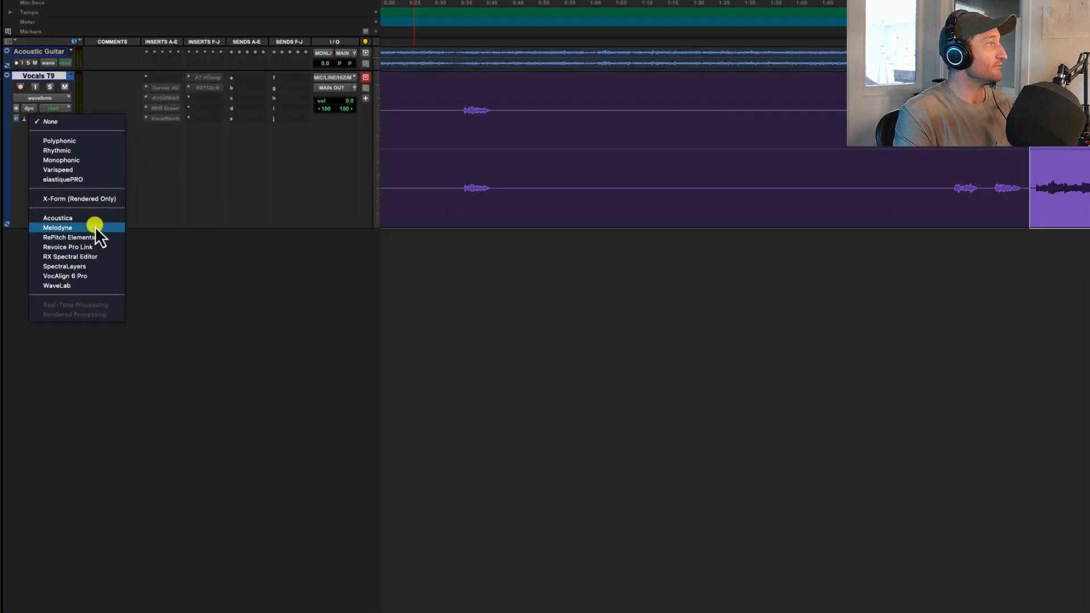
{"action": "left_click", "coordinate": [94, 227]}
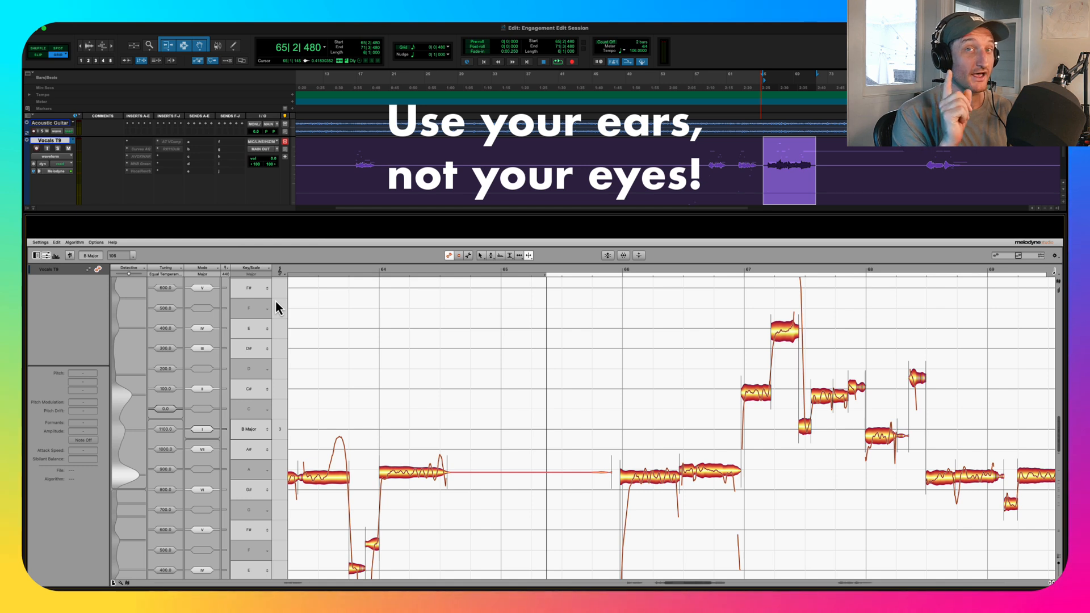
- Separate the starts and ends of the two sustained notes in bar 66, shifting the separation between them slightly later
{"action": "scroll", "coordinate": [276, 300], "scroll_direction": "up", "scroll_amount": 4}
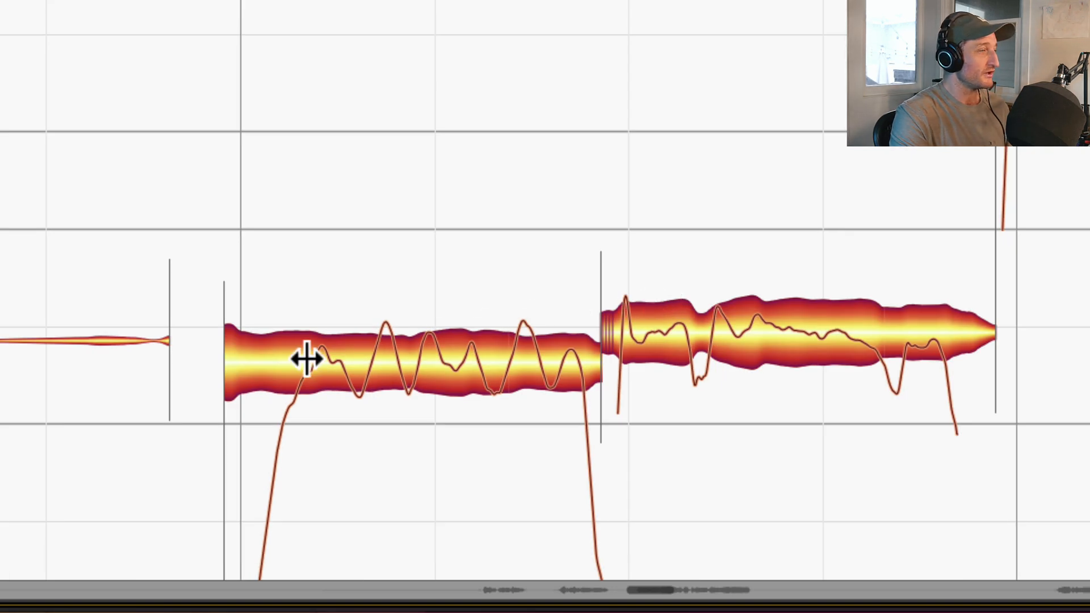
{"action": "double_click", "coordinate": [307, 358]}
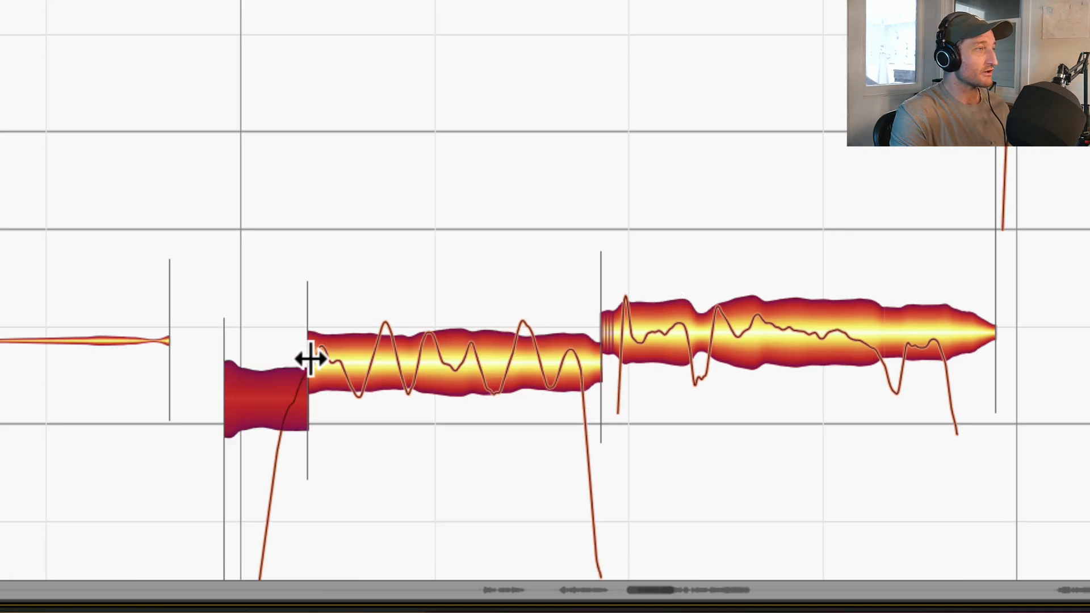
{"action": "double_click", "coordinate": [577, 358]}
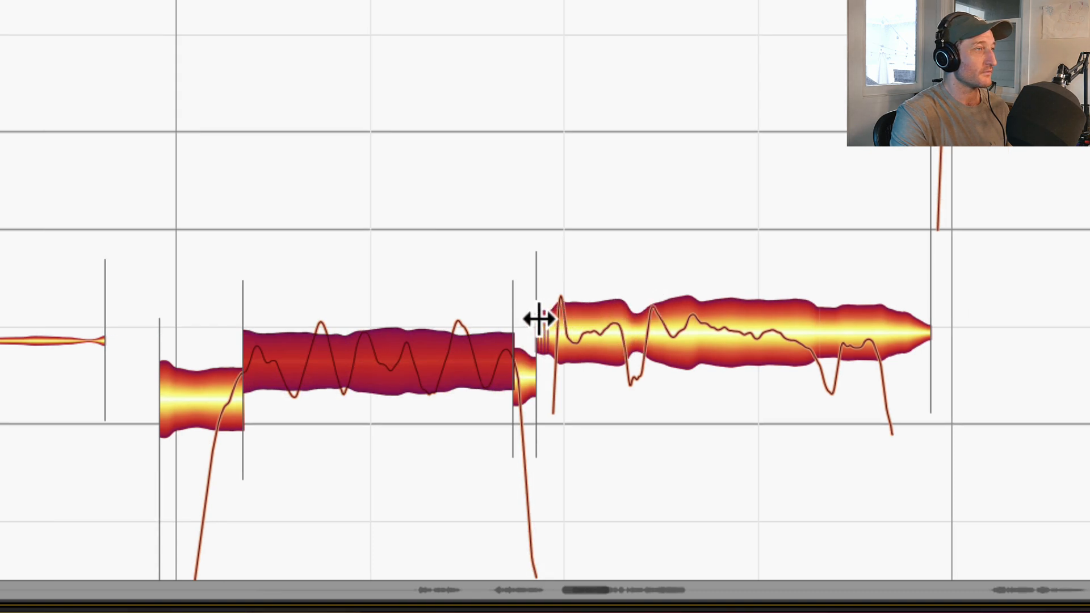
{"action": "left_click_drag", "start_coordinate": [538, 319], "coordinate": [561, 313]}
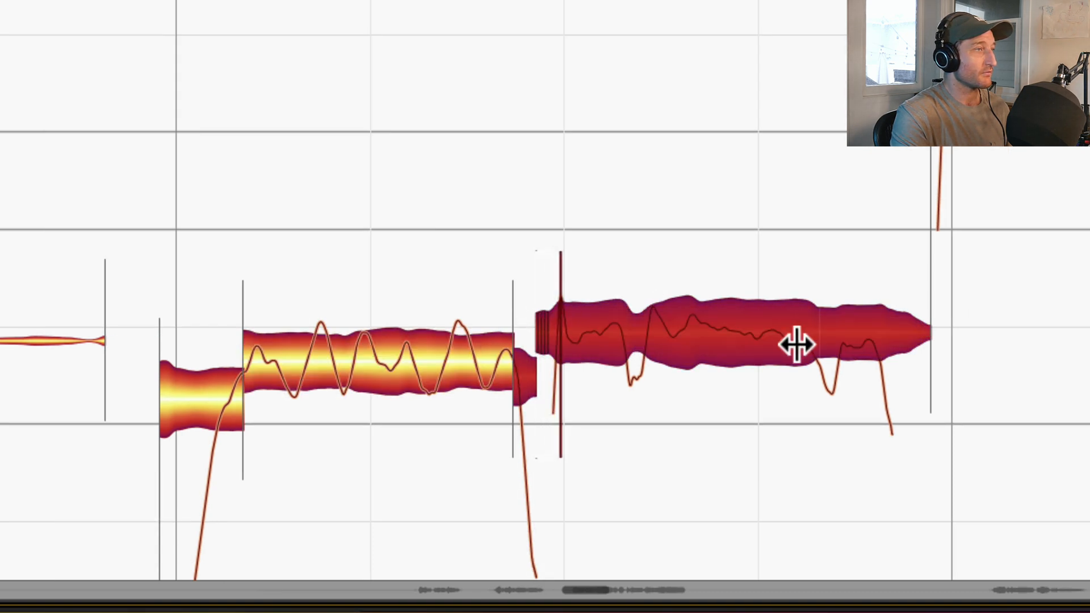
{"action": "double_click", "coordinate": [872, 319]}
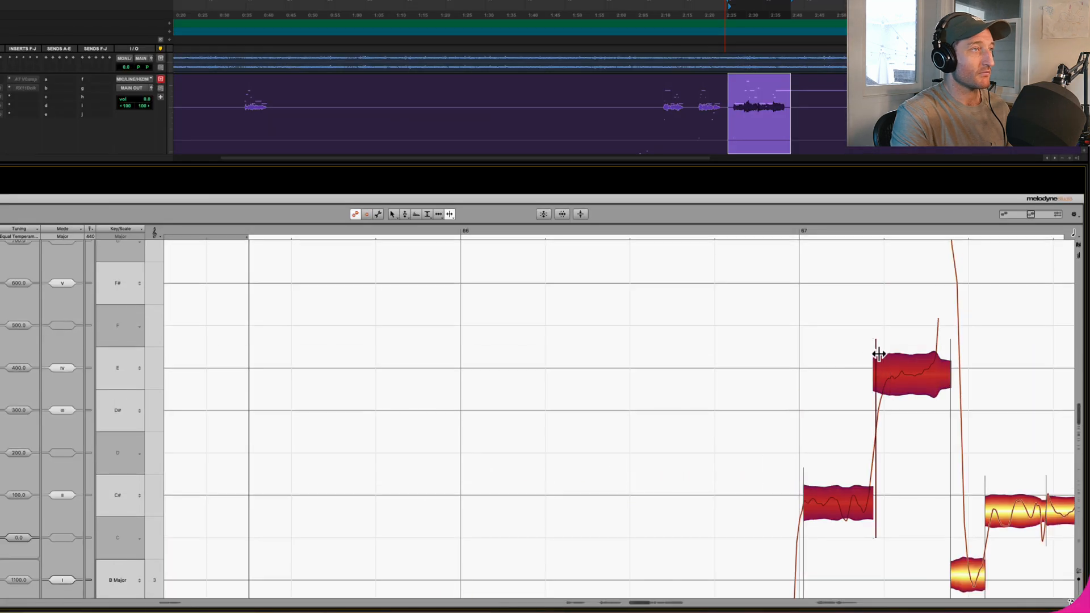
- Split the transitions off the rising notes in bar 67, adjust a separation there, and split the start of the following C# note
{"action": "double_click", "coordinate": [895, 372]}
{"action": "scroll", "coordinate": [840, 432], "scroll_direction": "right", "scroll_amount": 5}
{"action": "left_click_drag", "start_coordinate": [768, 560], "coordinate": [784, 560]}
{"action": "double_click", "coordinate": [760, 371]}
{"action": "double_click", "coordinate": [771, 270]}
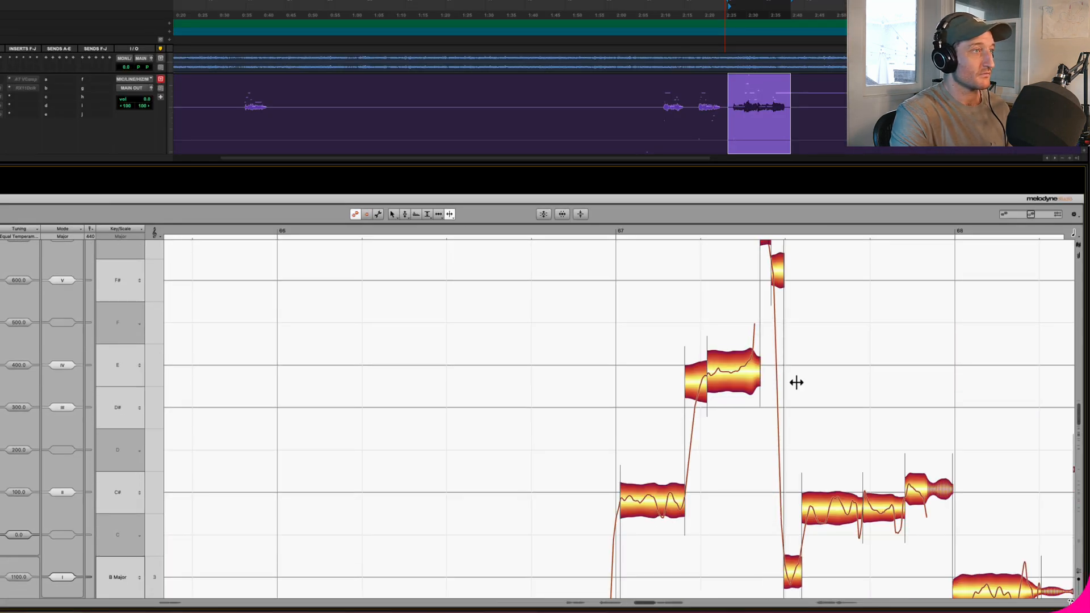
{"action": "double_click", "coordinate": [806, 508]}
- Split the note transitions from the start of bar 68 through the low notes just after bar 69 begins
{"action": "scroll", "coordinate": [809, 506], "scroll_direction": "right", "scroll_amount": 4}
{"action": "scroll", "coordinate": [827, 494], "scroll_direction": "down", "scroll_amount": 3}
{"action": "double_click", "coordinate": [828, 495]}
{"action": "scroll", "coordinate": [932, 487], "scroll_direction": "right", "scroll_amount": 3}
{"action": "scroll", "coordinate": [937, 494], "scroll_direction": "down", "scroll_amount": 2}
{"action": "double_click", "coordinate": [950, 522]}
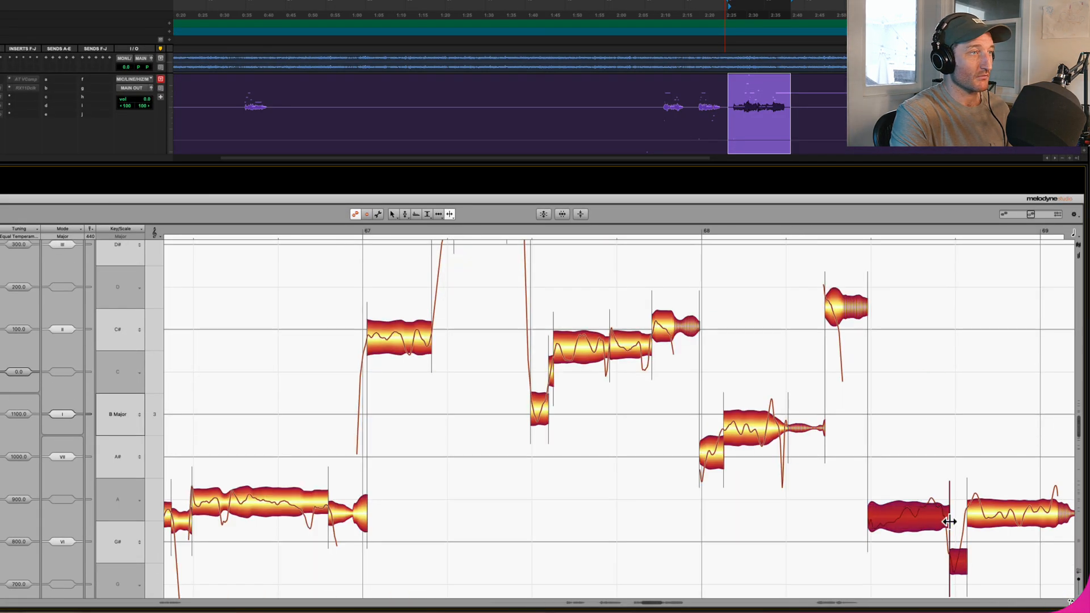
{"action": "scroll", "coordinate": [950, 521], "scroll_direction": "right", "scroll_amount": 3}
{"action": "double_click", "coordinate": [755, 508]}
{"action": "double_click", "coordinate": [804, 568]}
- Split the note transitions around bar 70 and the long C# note, moving the separation before bar 70 slightly earlier
{"action": "scroll", "coordinate": [791, 513], "scroll_direction": "right", "scroll_amount": 3}
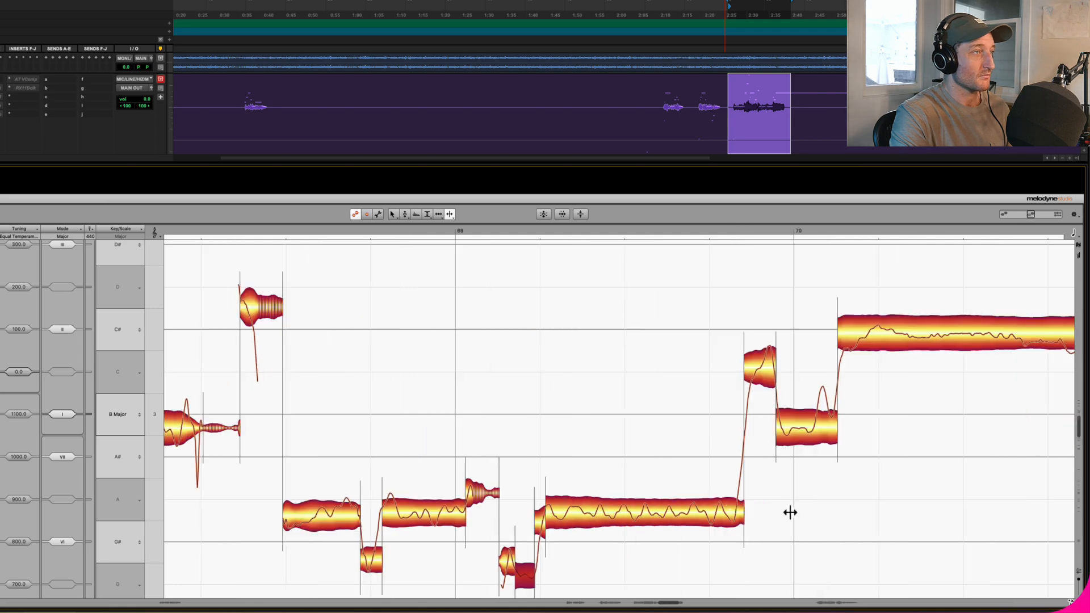
{"action": "double_click", "coordinate": [757, 372]}
{"action": "left_click_drag", "start_coordinate": [743, 502], "coordinate": [736, 501]}
{"action": "double_click", "coordinate": [815, 417]}
{"action": "double_click", "coordinate": [869, 335]}
{"action": "scroll", "coordinate": [835, 334], "scroll_direction": "right", "scroll_amount": 3}
{"action": "double_click", "coordinate": [808, 333]}
{"action": "scroll", "coordinate": [909, 369], "scroll_direction": "left", "scroll_amount": 10}
{"action": "scroll", "coordinate": [964, 393], "scroll_direction": "down", "scroll_amount": 2}
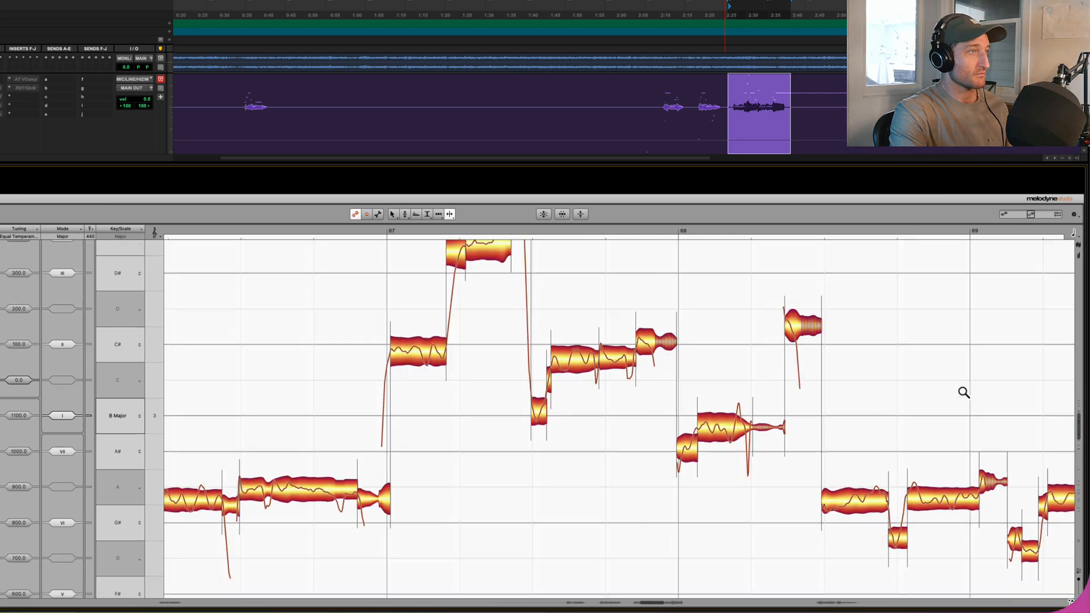
{"action": "scroll", "coordinate": [965, 392], "scroll_direction": "down", "scroll_amount": 2}
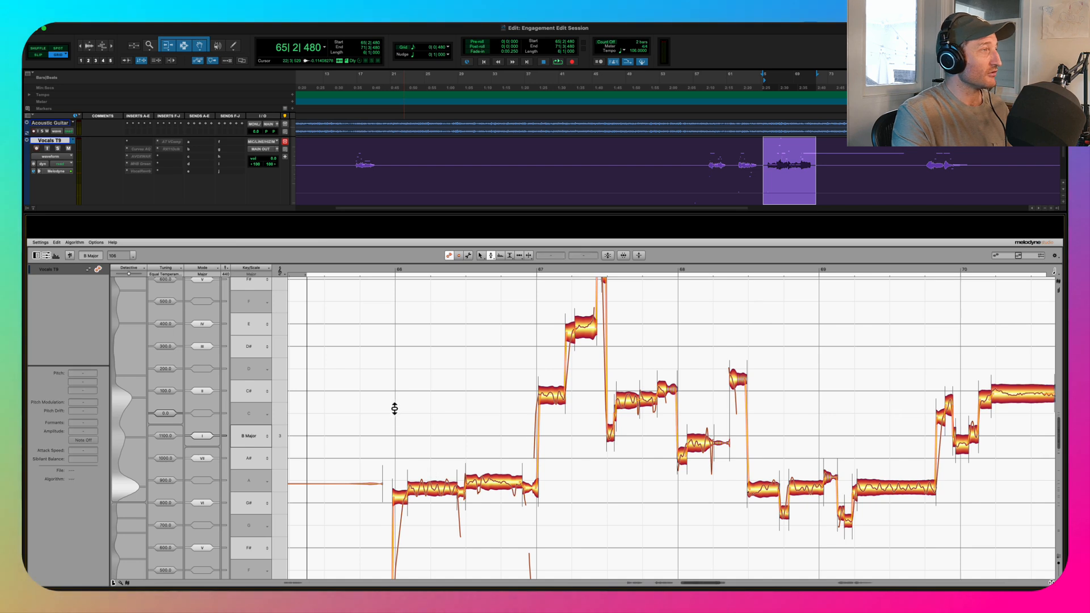
- Play back the separated phrase, then raise the first sustained note in bar 66 to A3 at -13 cents
{"action": "key", "text": "space"}
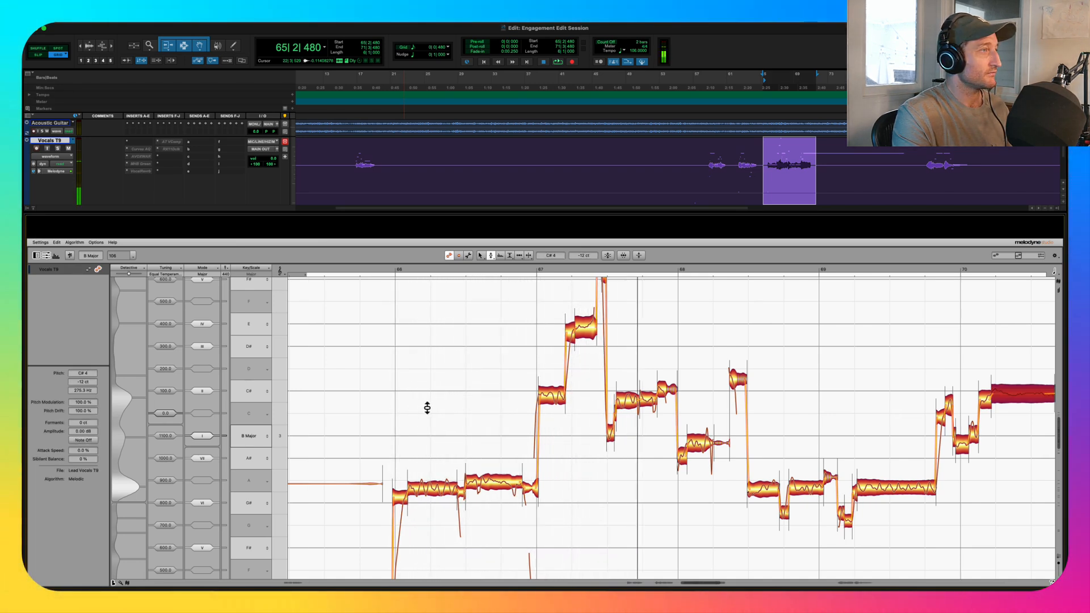
{"action": "key", "text": "space"}
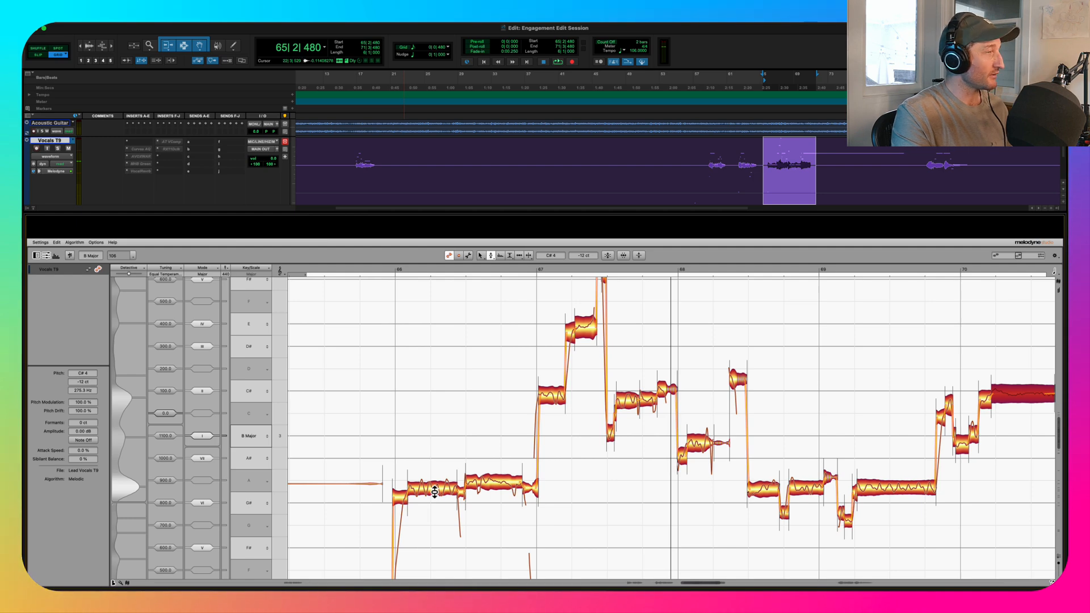
{"action": "left_click_drag", "start_coordinate": [419, 463], "coordinate": [460, 488]}
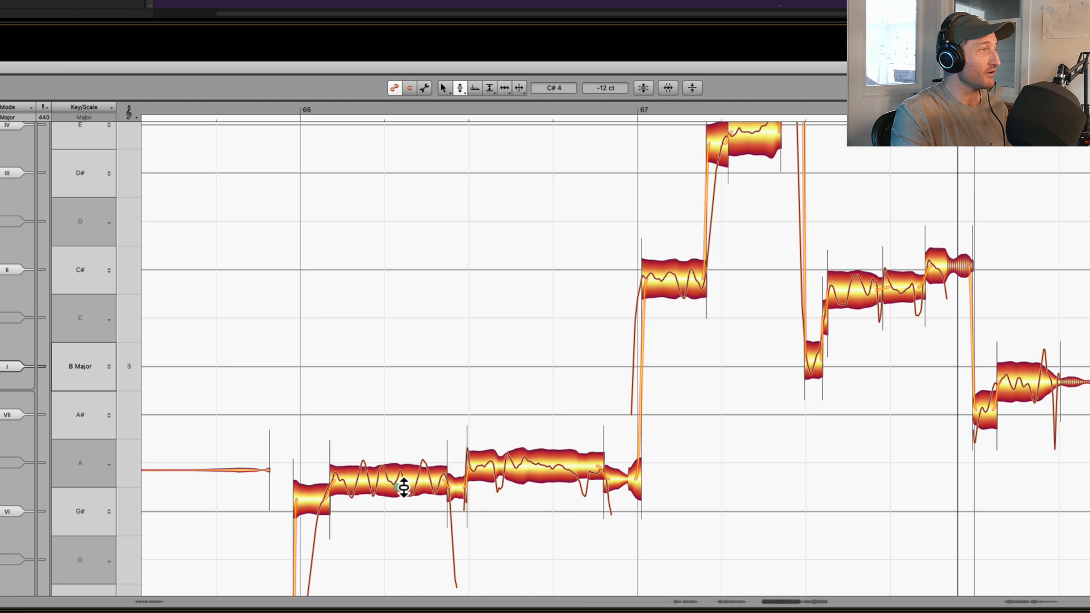
{"action": "left_click_drag", "start_coordinate": [404, 488], "coordinate": [404, 476]}
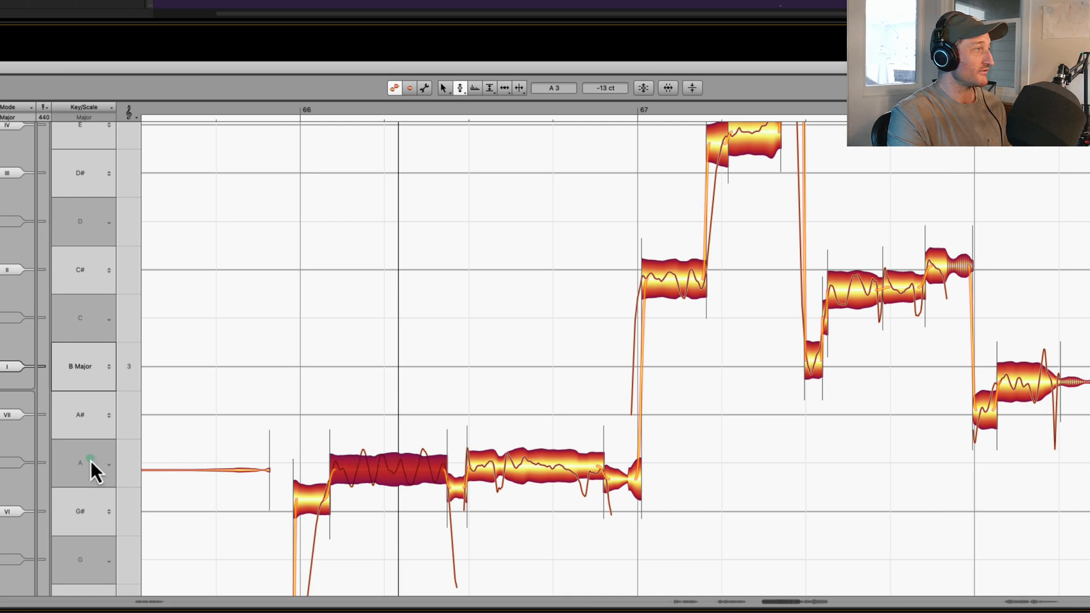
- Compare the pitch offsets of the two sustained notes in bar 66, undoing the test pitch changes
{"action": "key", "text": "super+z"}
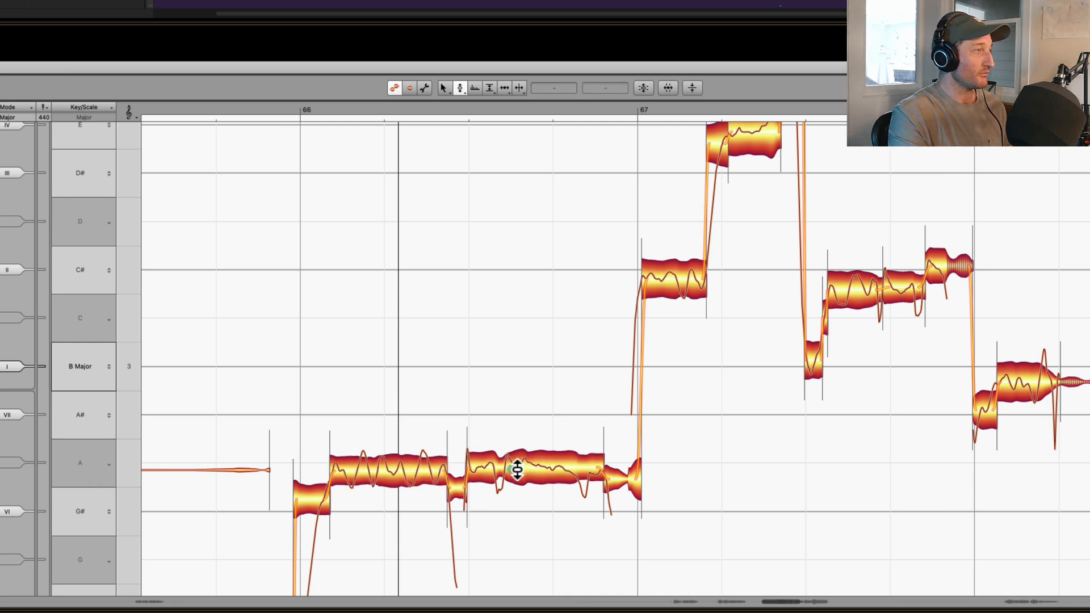
{"action": "left_click", "coordinate": [530, 471]}
{"action": "key", "text": "super+z"}
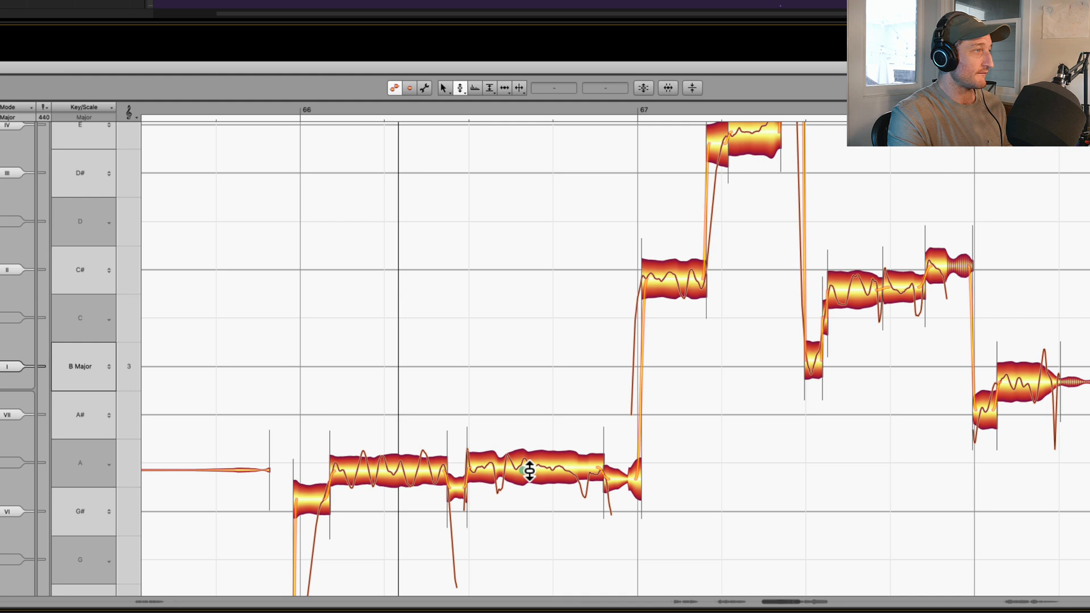
{"action": "left_click", "coordinate": [530, 470]}
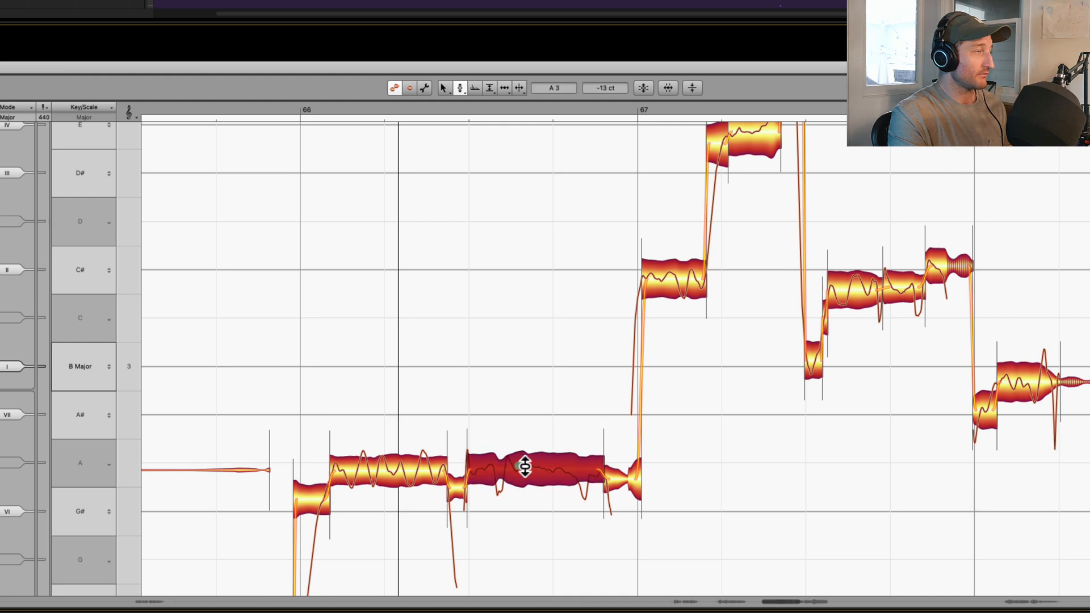
{"action": "left_click", "coordinate": [391, 473], "text": "shift"}
{"action": "left_click", "coordinate": [499, 495]}
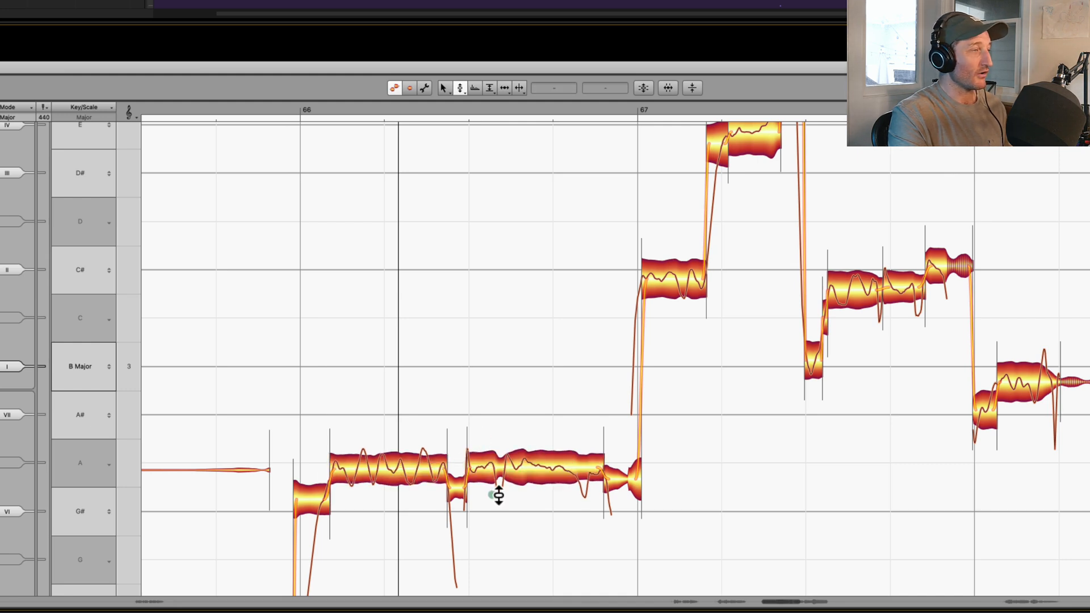
- Snap the first sustained note in bar 66 to A3 at 0 cents and listen to the phrase from before it
{"action": "double_click", "coordinate": [406, 472]}
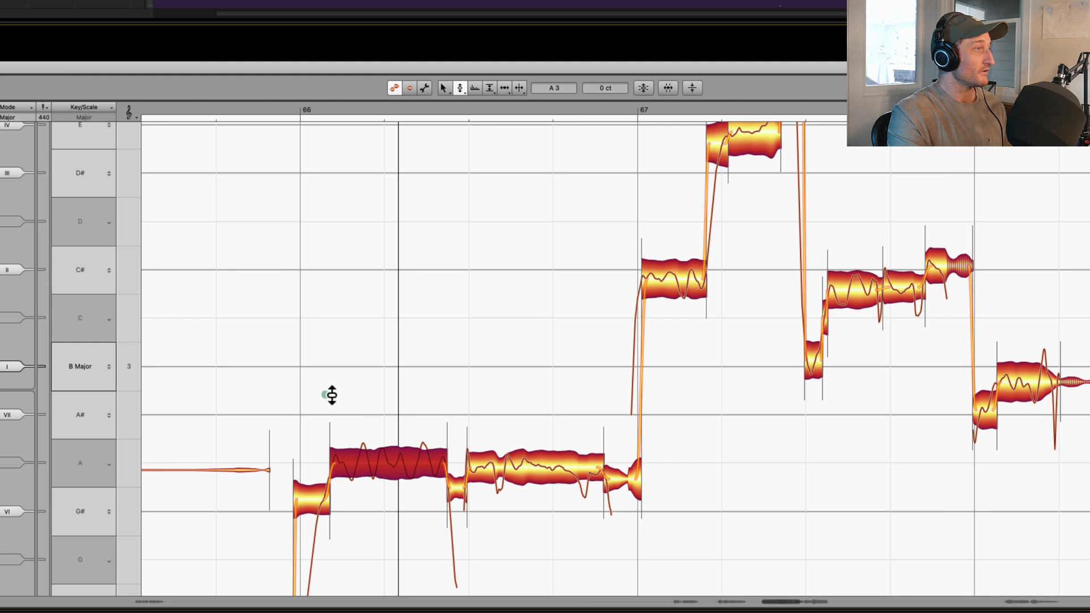
{"action": "double_click", "coordinate": [284, 380]}
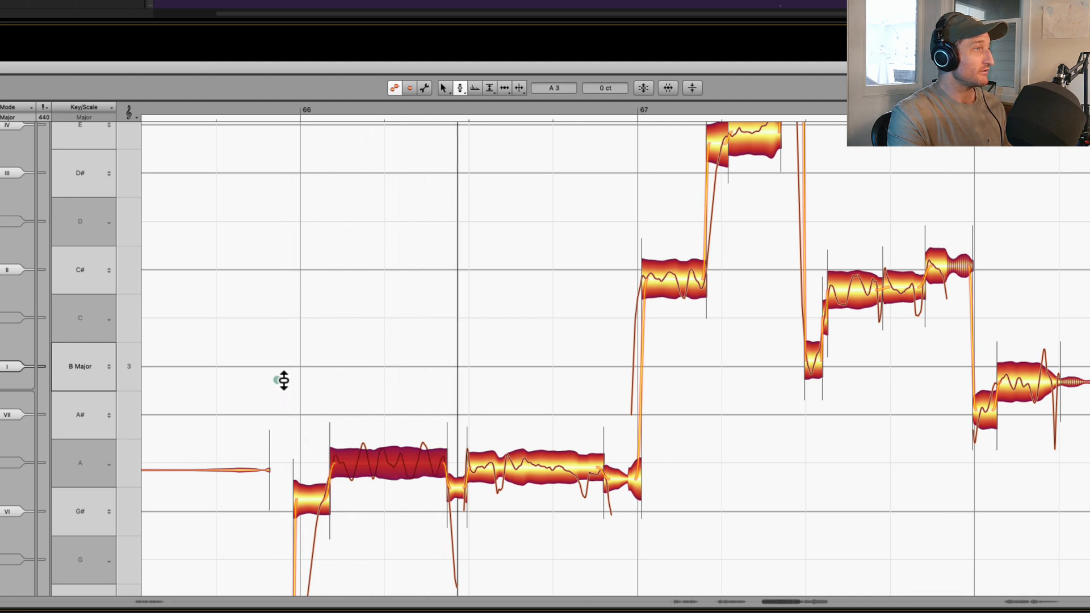
{"action": "double_click", "coordinate": [284, 380]}
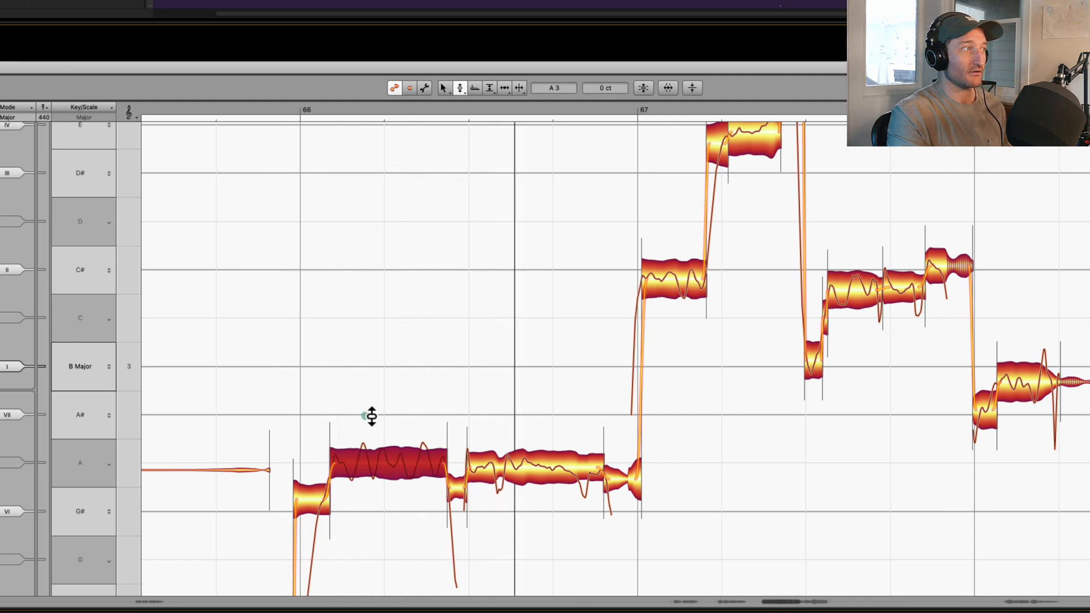
- Lower the first sustained note in bar 66 to A3 at -12 cents and play the phrase again
{"action": "left_click_drag", "start_coordinate": [394, 440], "coordinate": [394, 445]}
{"action": "double_click", "coordinate": [241, 368]}
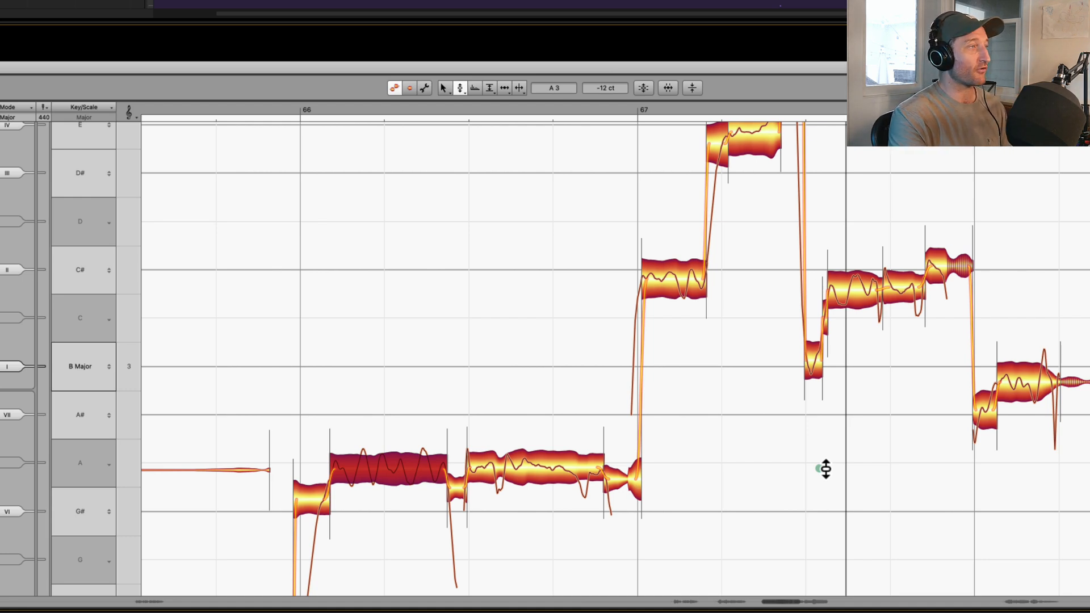
{"action": "scroll", "coordinate": [774, 392], "scroll_direction": "up", "scroll_amount": 2}
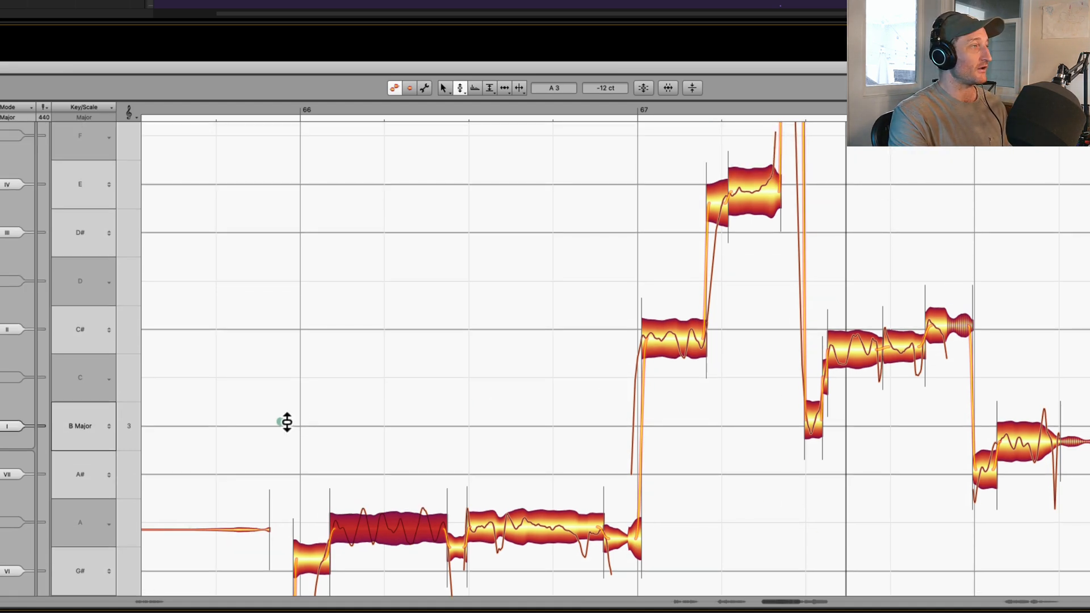
- Raise the first note of bar 67 to C#4 at -1 cent and play the phrase from bar 66
{"action": "key", "text": "space"}
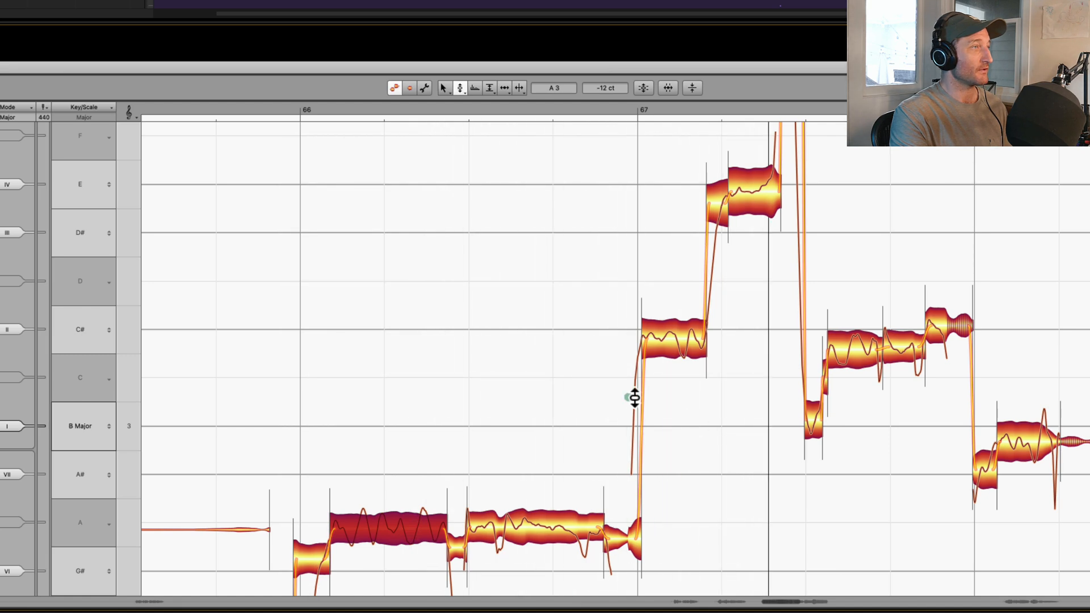
{"action": "left_click_drag", "start_coordinate": [670, 360], "coordinate": [700, 355]}
{"action": "left_click", "coordinate": [704, 357]}
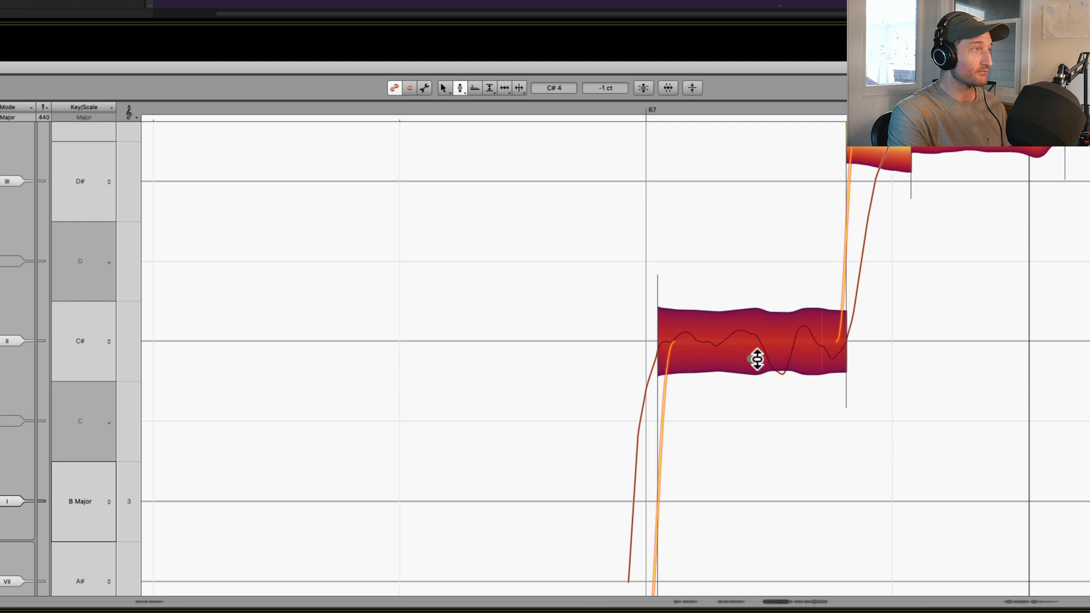
{"action": "scroll", "coordinate": [795, 391], "scroll_direction": "down", "scroll_amount": 5}
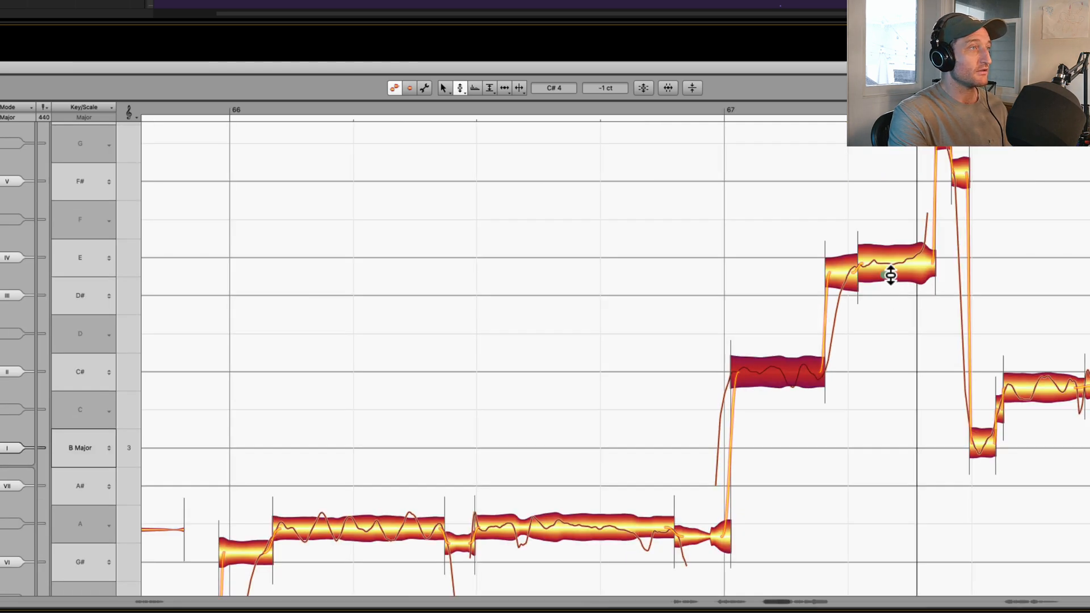
{"action": "double_click", "coordinate": [226, 324]}
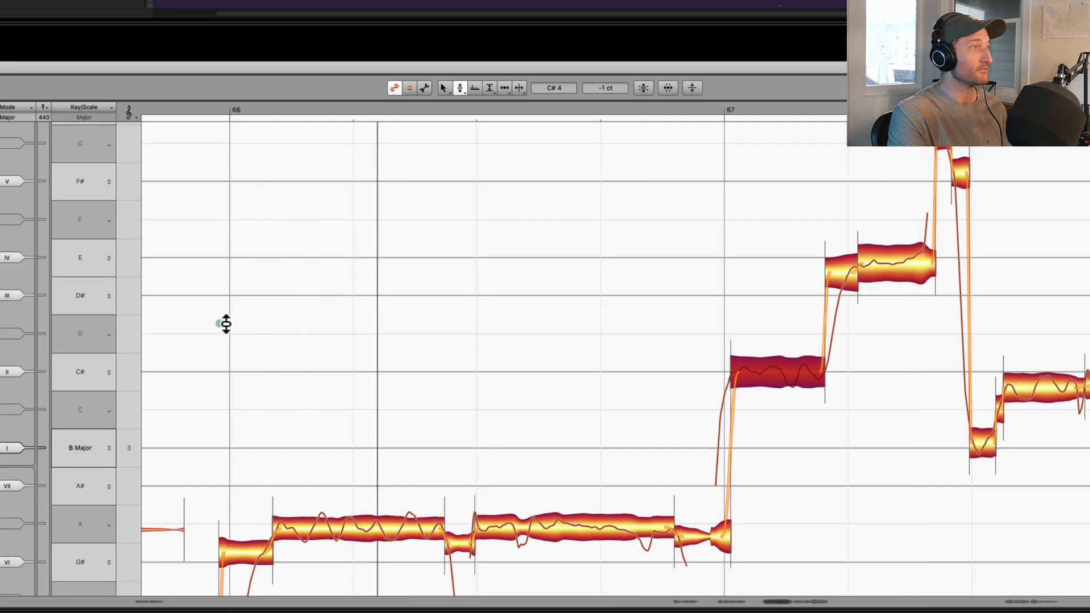
- Raise the two adjoining notes in the second half of bar 67 to C#4 at -8 and -14 cents, and play them back
{"action": "scroll", "coordinate": [761, 369], "scroll_direction": "right", "scroll_amount": 6}
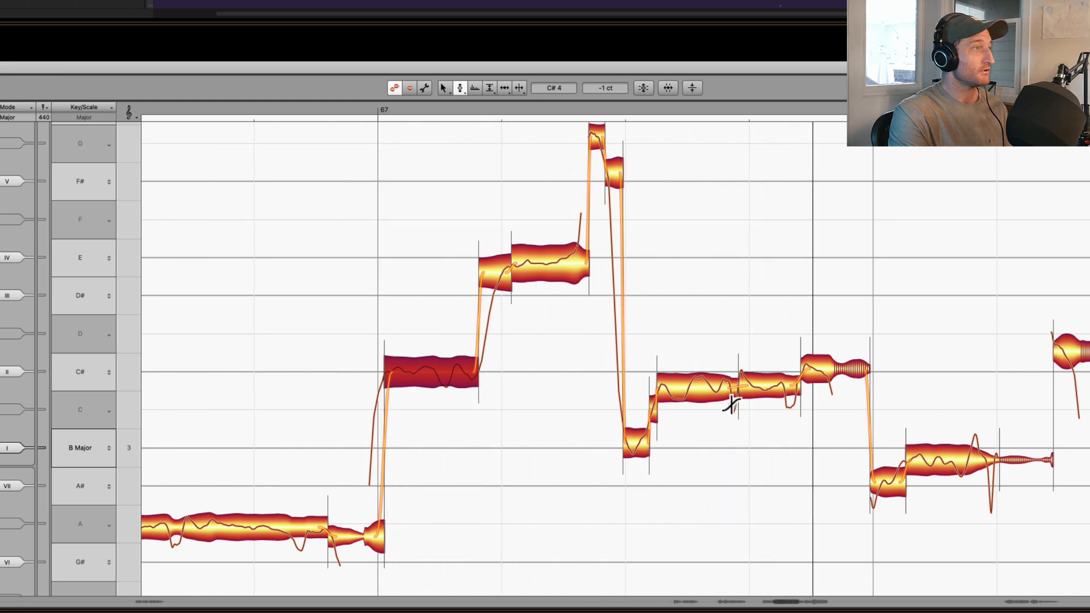
{"action": "double_click", "coordinate": [700, 391]}
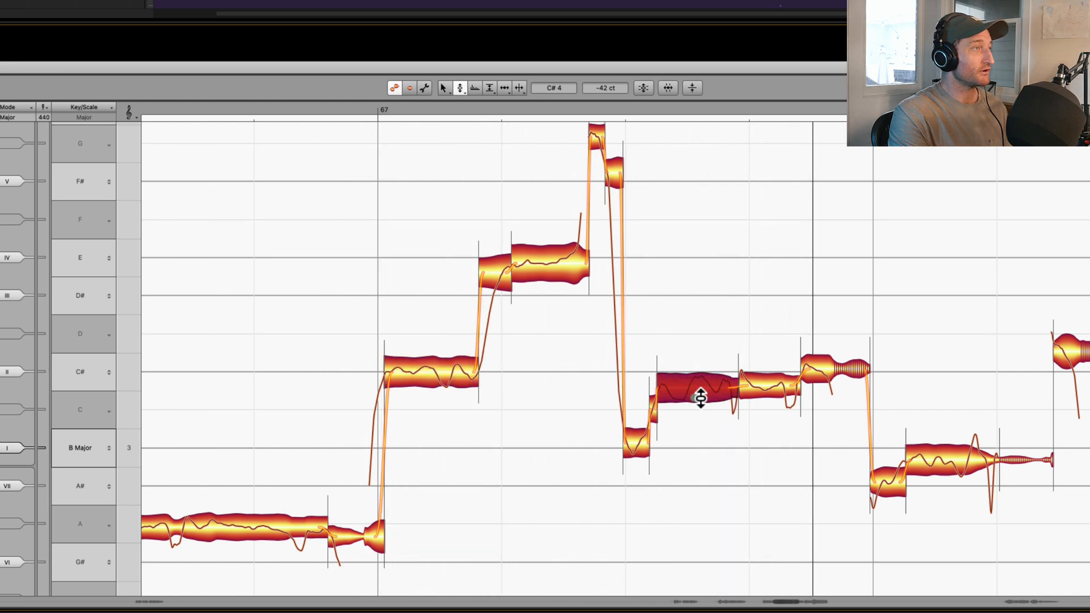
{"action": "double_click", "coordinate": [774, 388]}
{"action": "left_click_drag", "start_coordinate": [776, 388], "coordinate": [776, 386]}
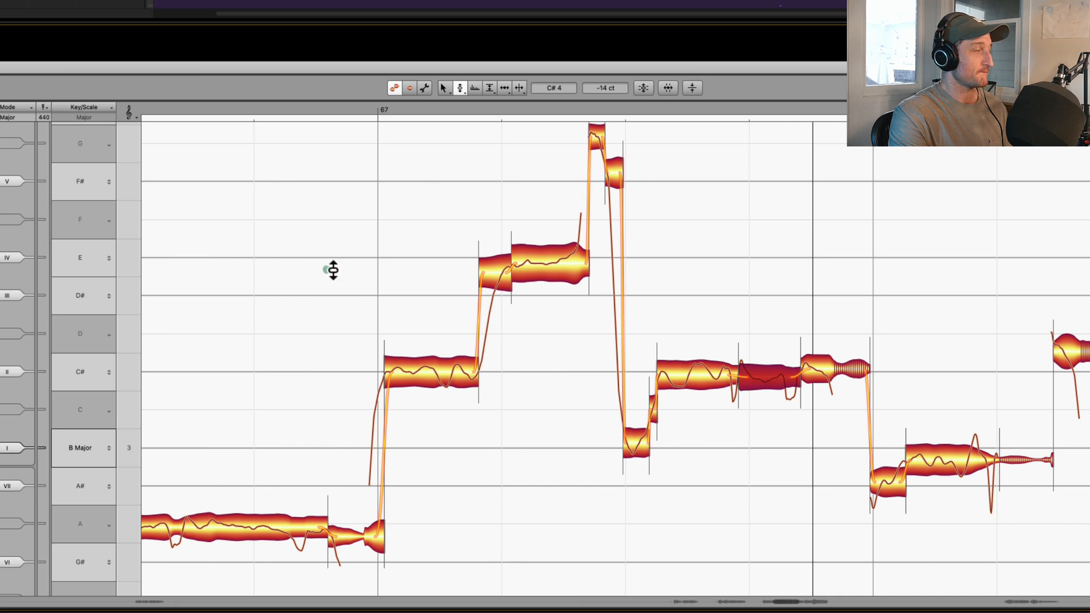
{"action": "key", "text": "space"}
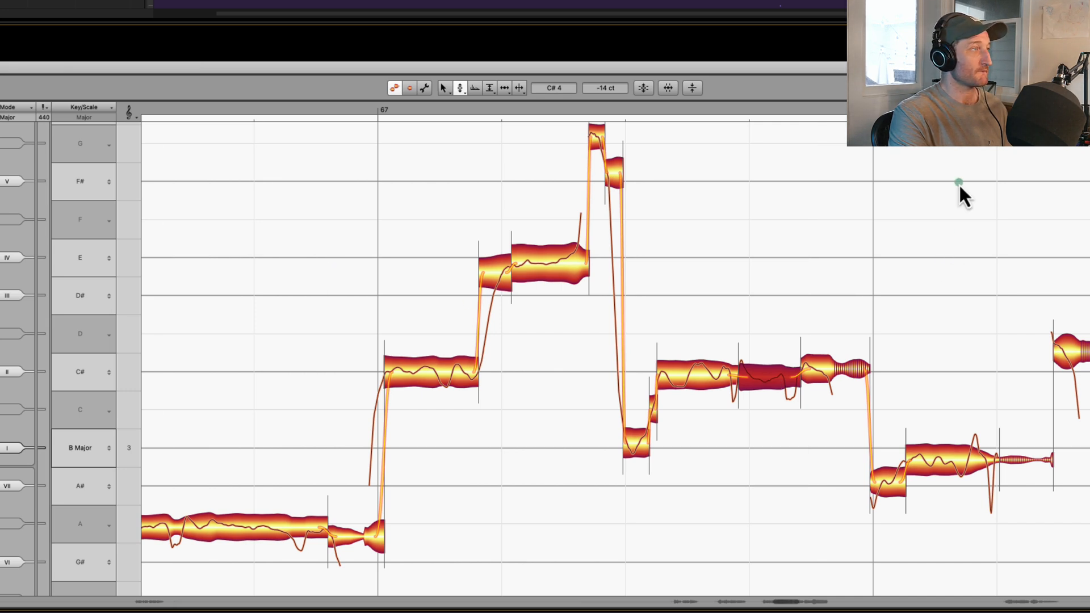
{"action": "key", "text": "space"}
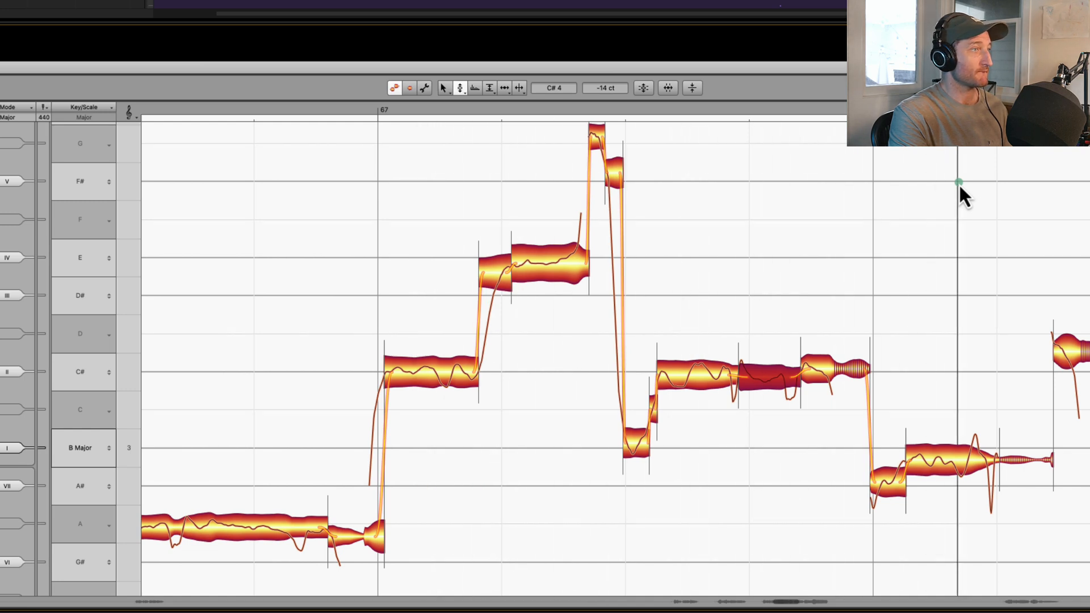
- Raise the sustained note early in bar 68 to B3 at -8 cents, listen to it, and raise it further to +2 cents
{"action": "key", "text": "space"}
{"action": "left_click", "coordinate": [965, 454]}
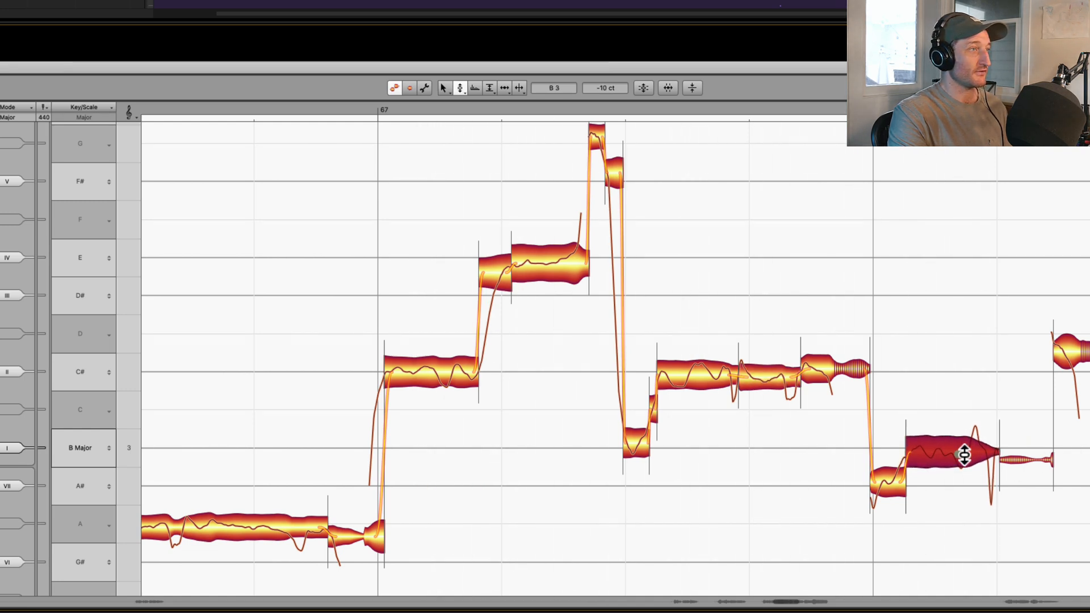
{"action": "left_click_drag", "start_coordinate": [964, 454], "coordinate": [965, 453]}
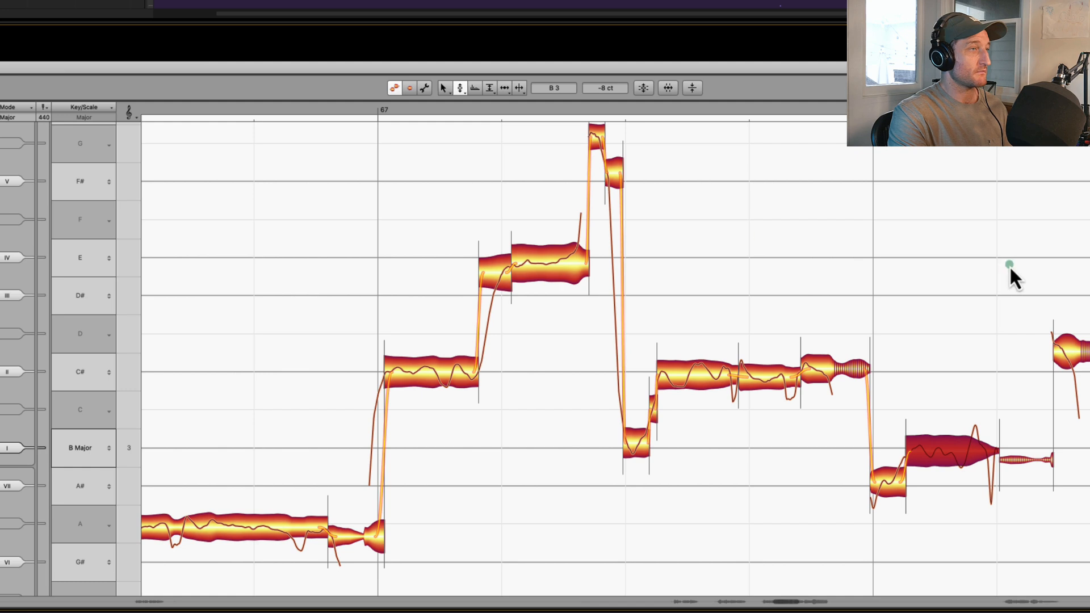
{"action": "scroll", "coordinate": [1010, 265], "scroll_direction": "right", "scroll_amount": 3}
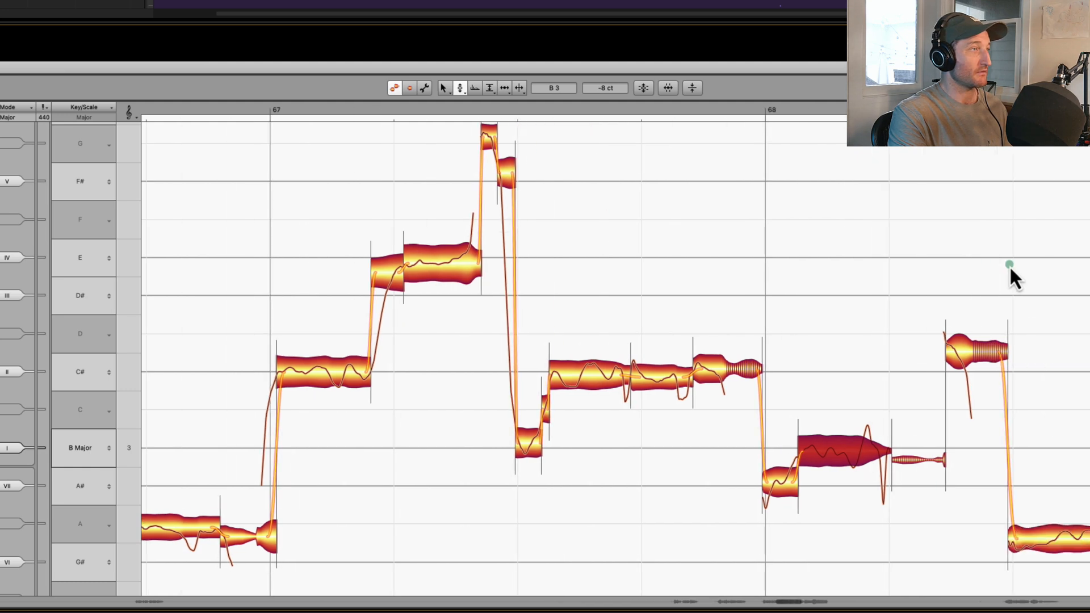
{"action": "key", "text": "space"}
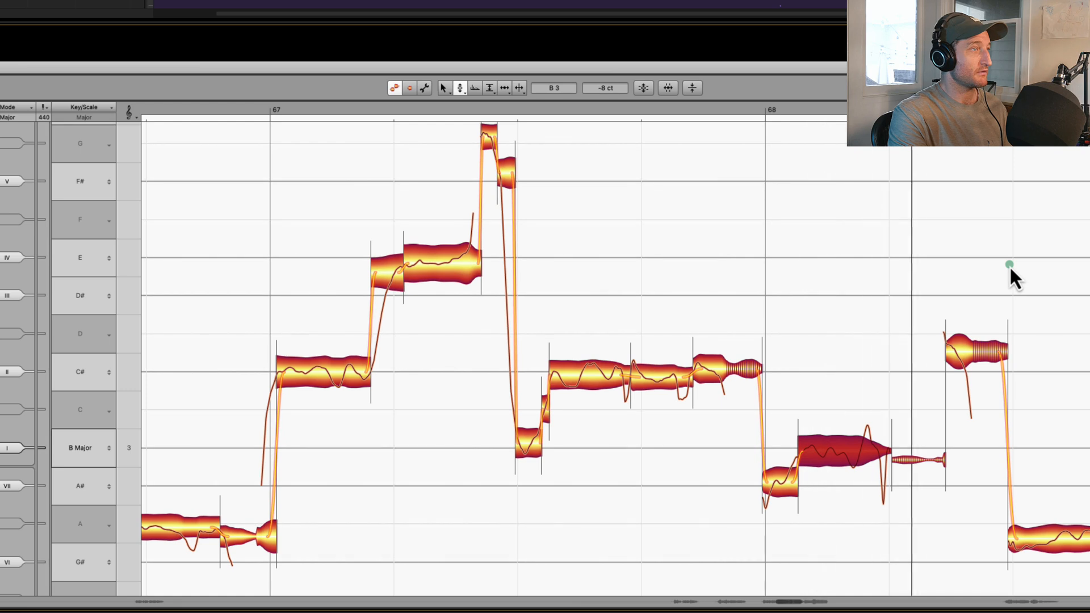
{"action": "key", "text": "space"}
{"action": "left_click_drag", "start_coordinate": [861, 458], "coordinate": [913, 433]}
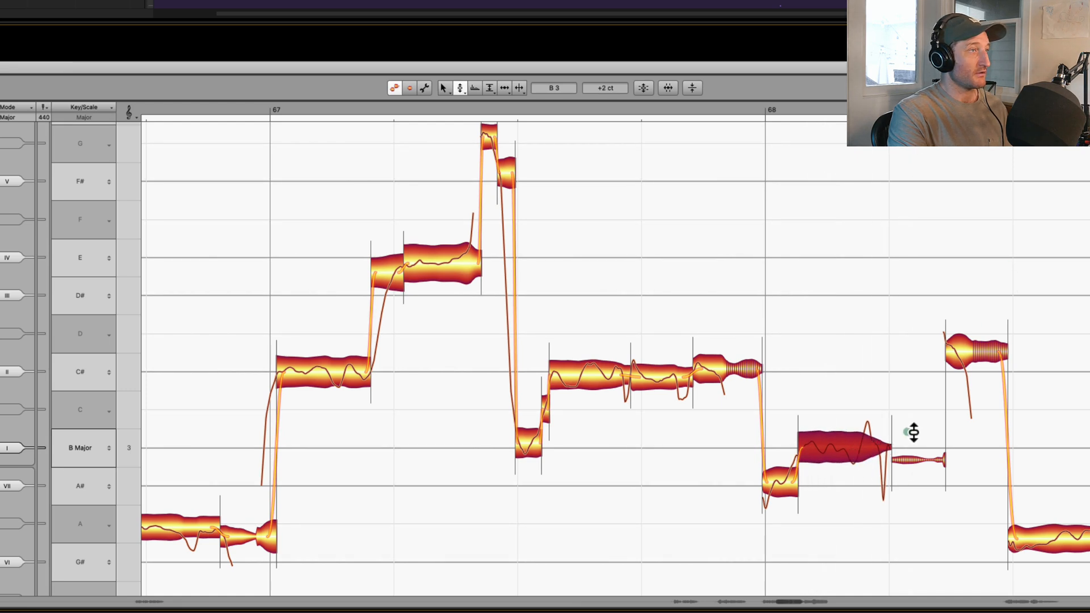
- Raise the two sustained notes late in bar 68, the second to A3 at -10 cents, and set the long bar 69 note to A3 at -11 cents
{"action": "scroll", "coordinate": [920, 431], "scroll_direction": "right", "scroll_amount": 3}
{"action": "left_click_drag", "start_coordinate": [984, 536], "coordinate": [984, 524]}
{"action": "left_click_drag", "start_coordinate": [1082, 536], "coordinate": [1082, 532]}
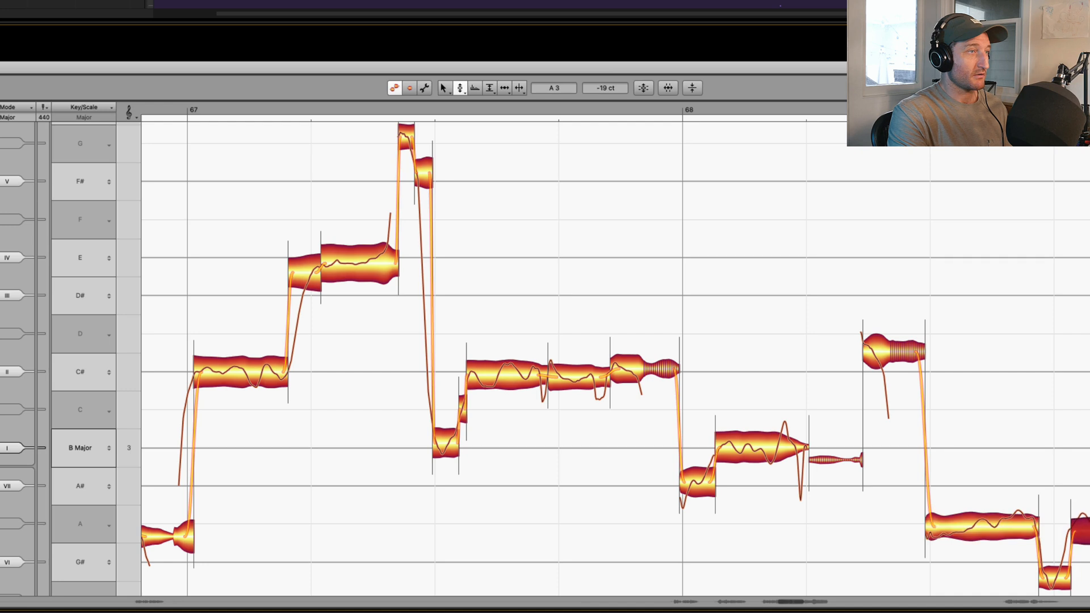
{"action": "scroll", "coordinate": [1074, 435], "scroll_direction": "down", "scroll_amount": 2}
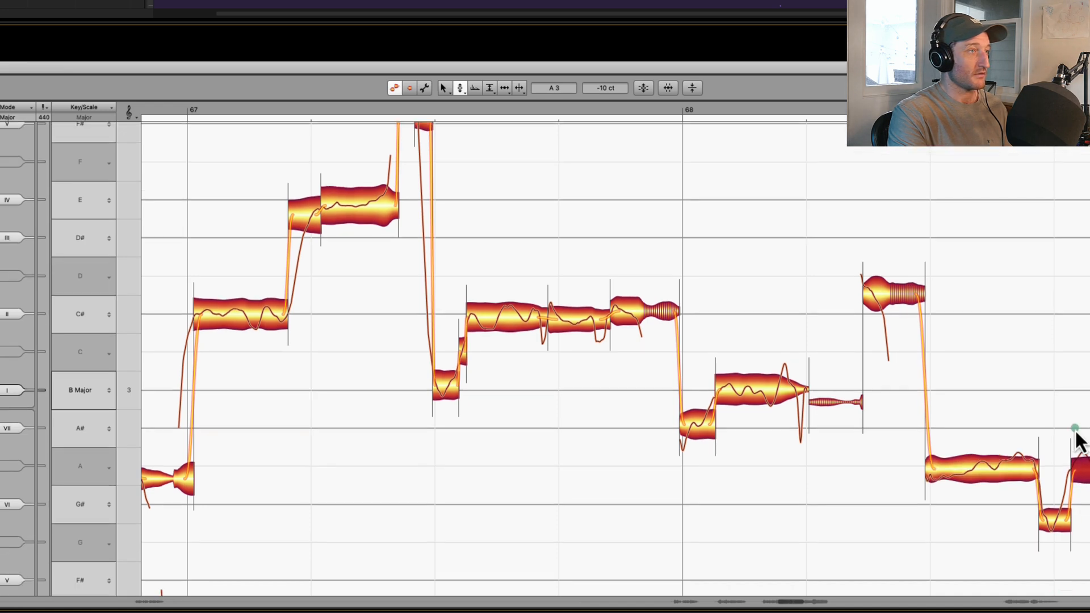
{"action": "scroll", "coordinate": [1077, 440], "scroll_direction": "right", "scroll_amount": 3}
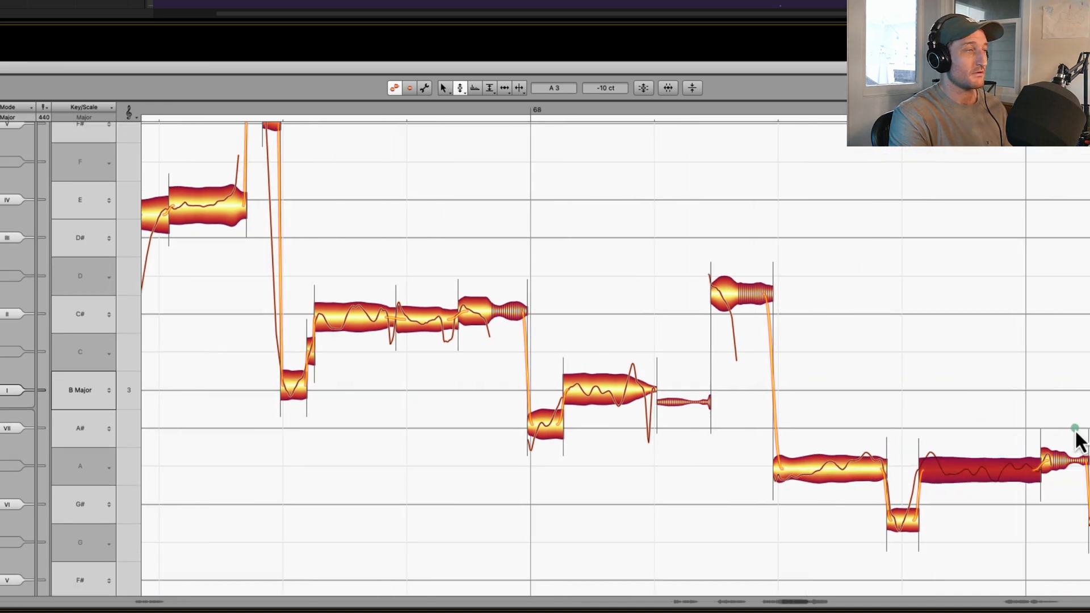
{"action": "key", "text": "space"}
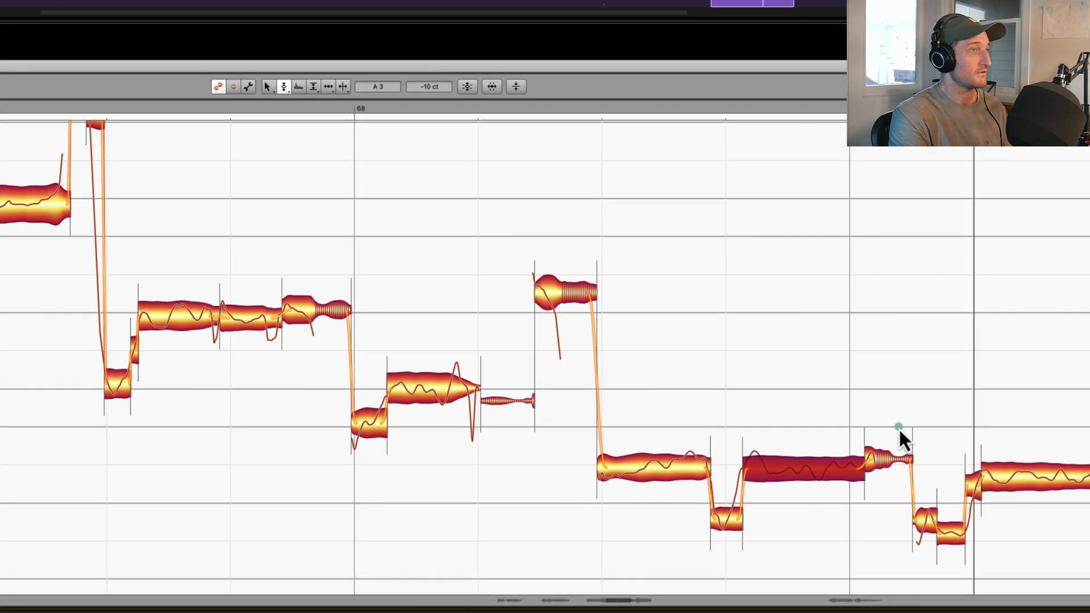
{"action": "left_click_drag", "start_coordinate": [867, 484], "coordinate": [867, 475]}
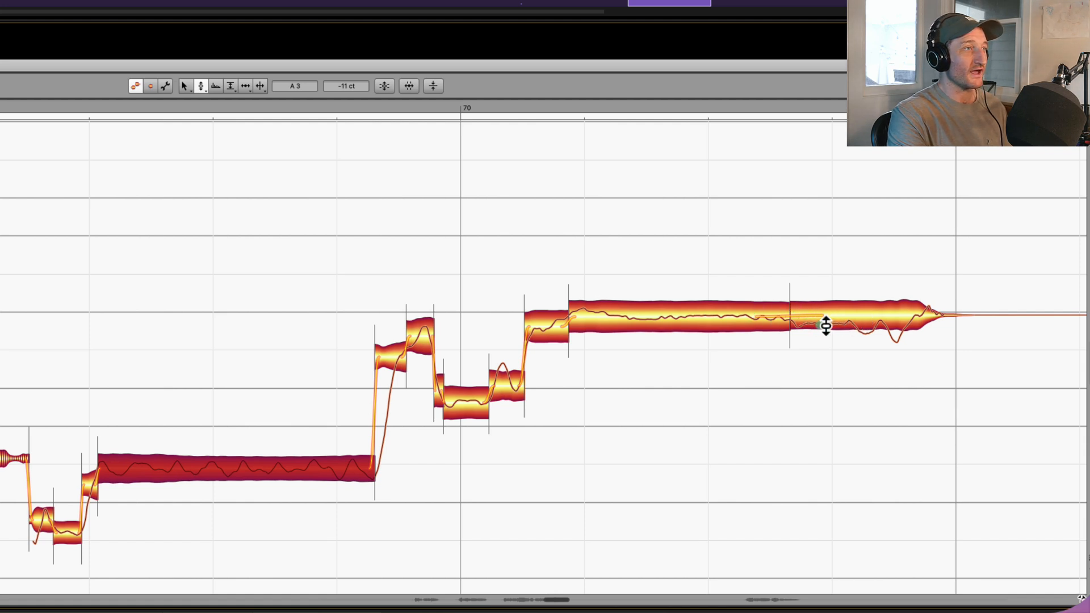
- Compare the tail of the final held note at +17, 0 and +19 cents, and set it to C#4 at +24 cents
{"action": "left_click_drag", "start_coordinate": [866, 318], "coordinate": [894, 307]}
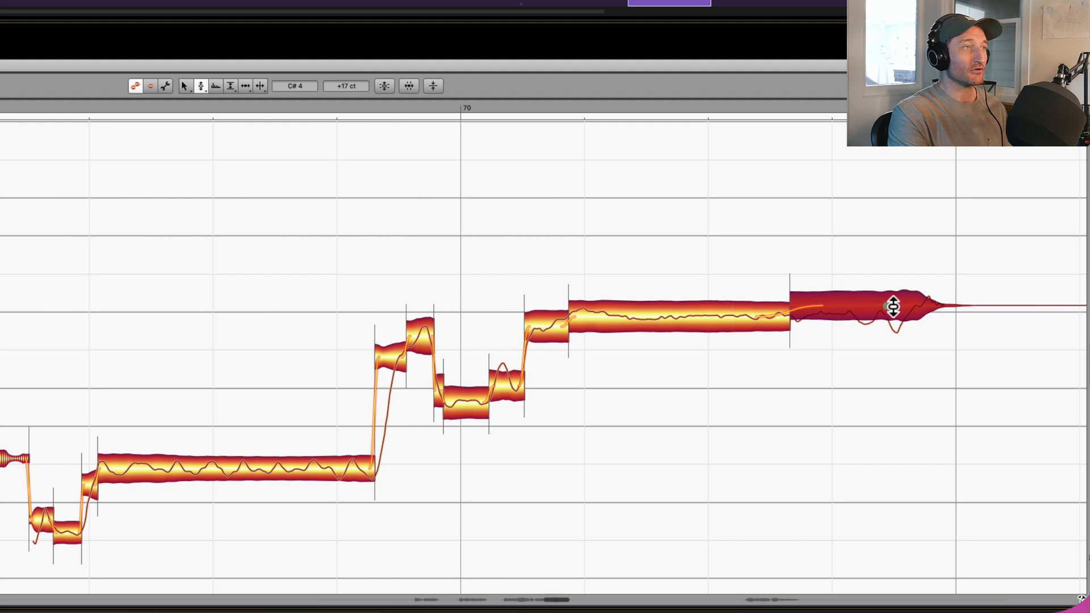
{"action": "double_click", "coordinate": [854, 302]}
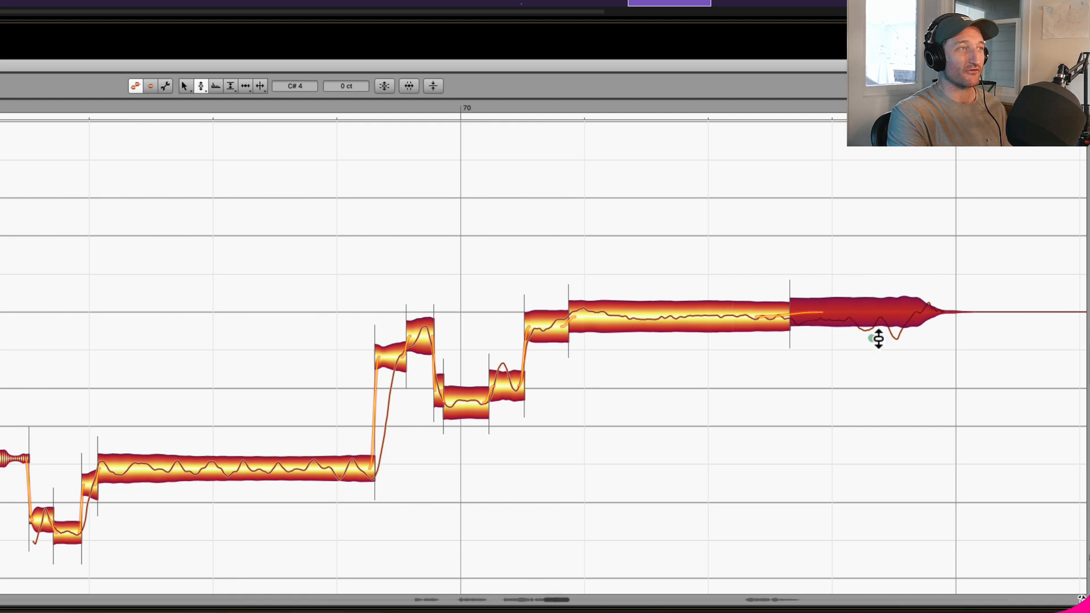
{"action": "left_click_drag", "start_coordinate": [872, 320], "coordinate": [873, 311]}
{"action": "key", "text": "space"}
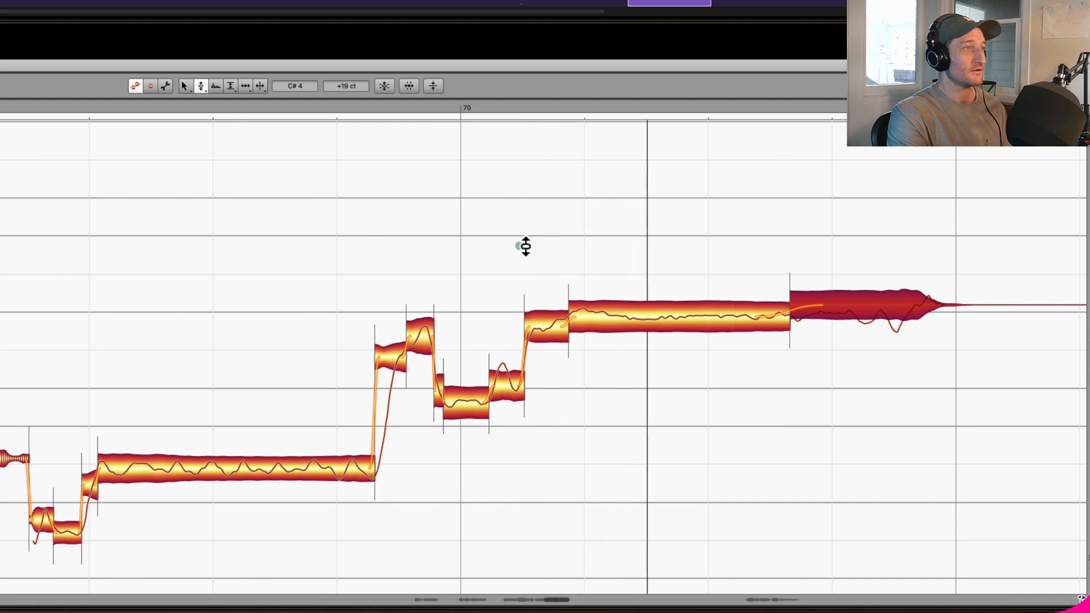
{"action": "key", "text": "space"}
{"action": "key", "text": "super+z"}
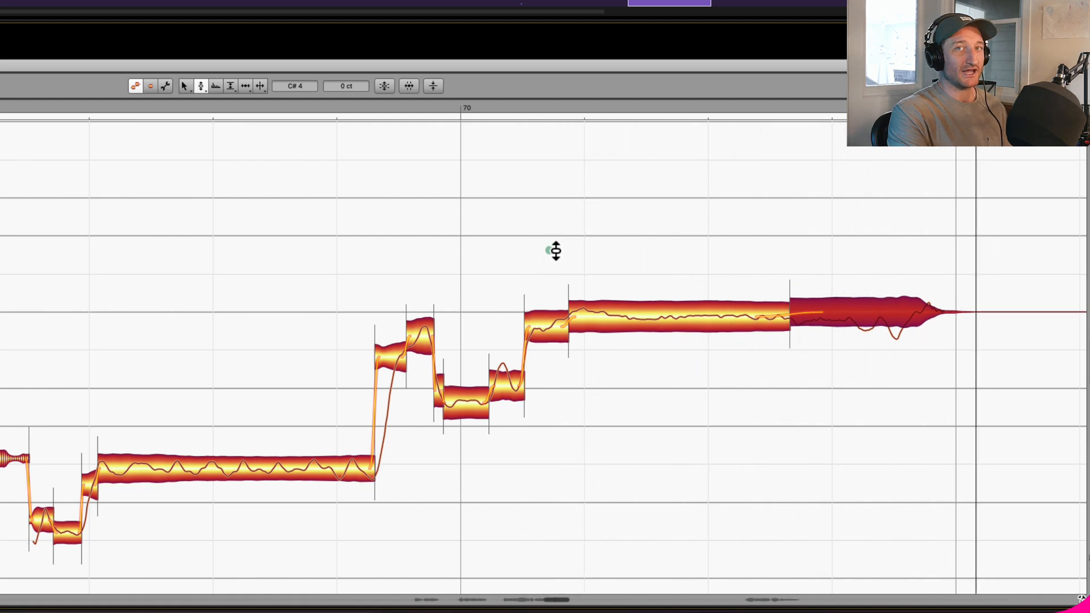
{"action": "left_click_drag", "start_coordinate": [830, 311], "coordinate": [838, 305]}
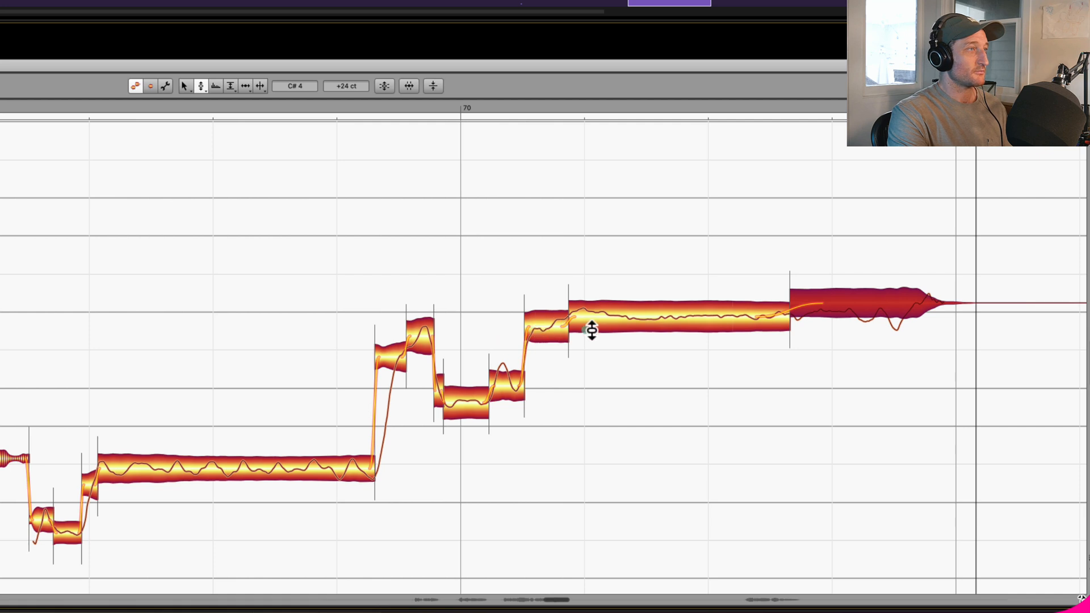
- Raise the first sustained note around bar 70 to B3 at -19 cents and the peak note before it to C#4 at -38 cents
{"action": "left_click", "coordinate": [477, 401]}
{"action": "left_click_drag", "start_coordinate": [478, 401], "coordinate": [518, 386]}
{"action": "left_click", "coordinate": [482, 396]}
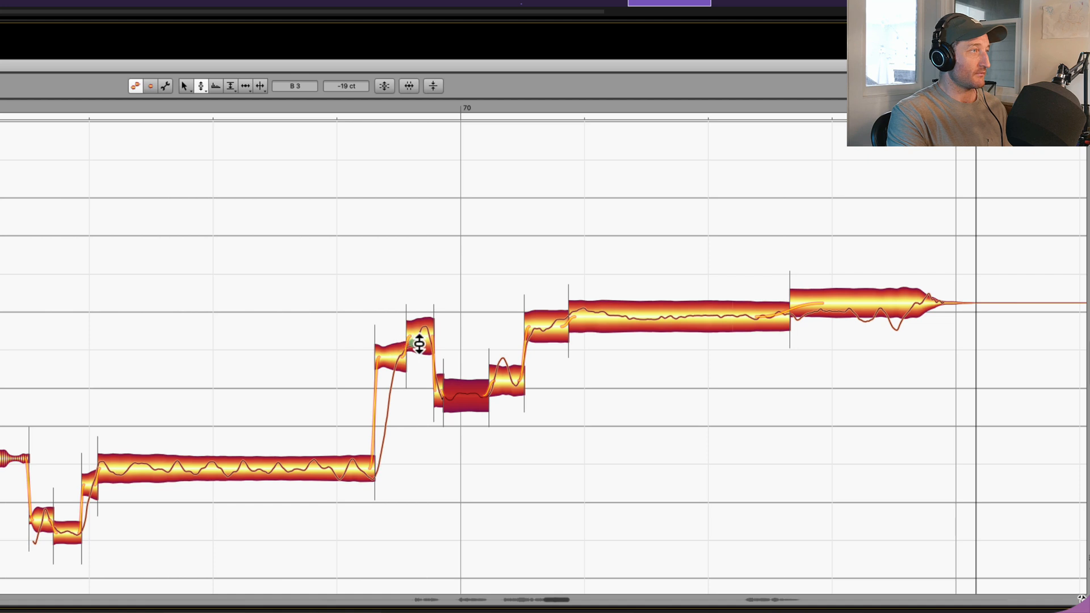
{"action": "left_click_drag", "start_coordinate": [419, 343], "coordinate": [419, 334]}
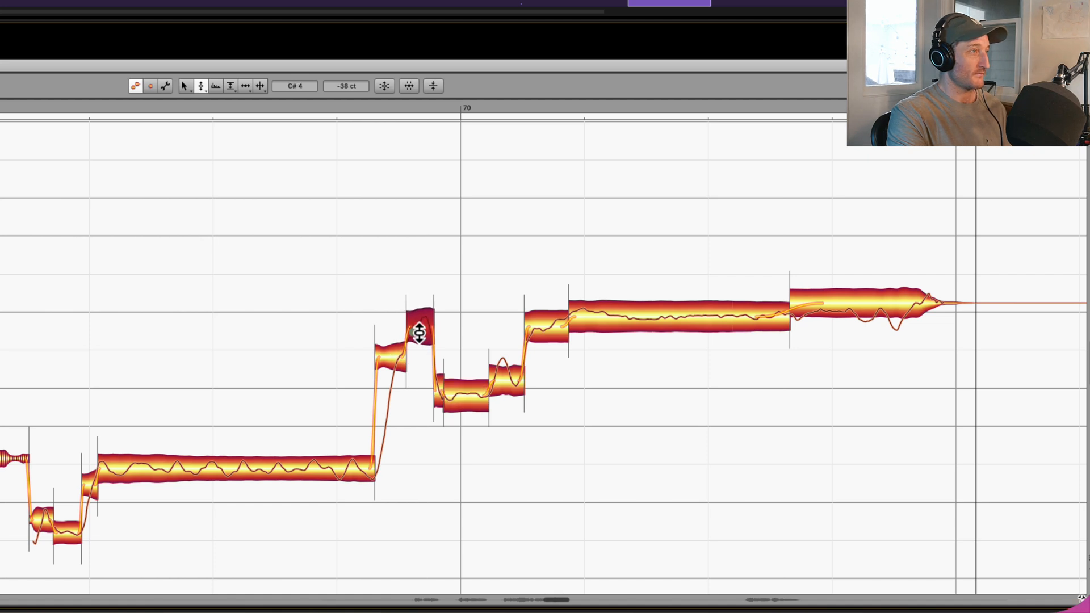
- Play back the end of the phrase and check the pitch offsets of the two neighbouring B3 notes at bar 70
{"action": "key", "text": "space"}
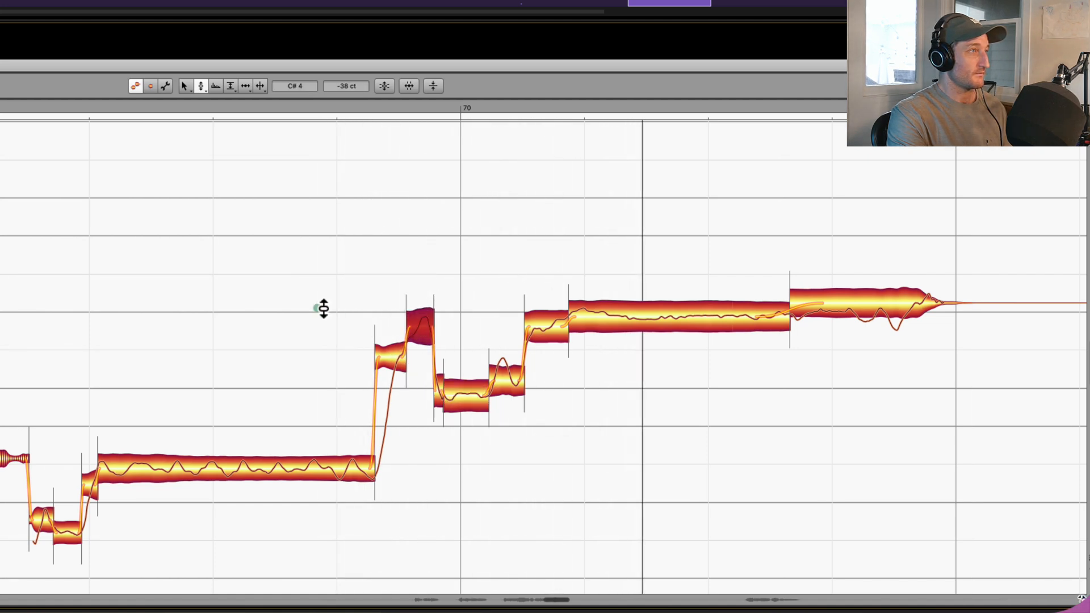
{"action": "key", "text": "space"}
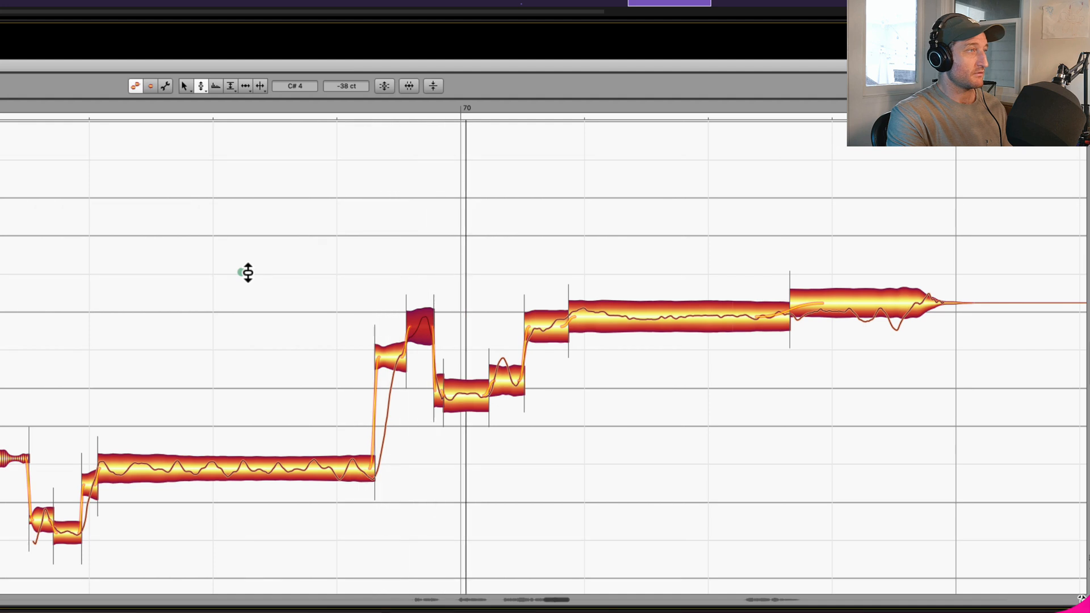
{"action": "key", "text": "space"}
{"action": "left_click", "coordinate": [480, 394]}
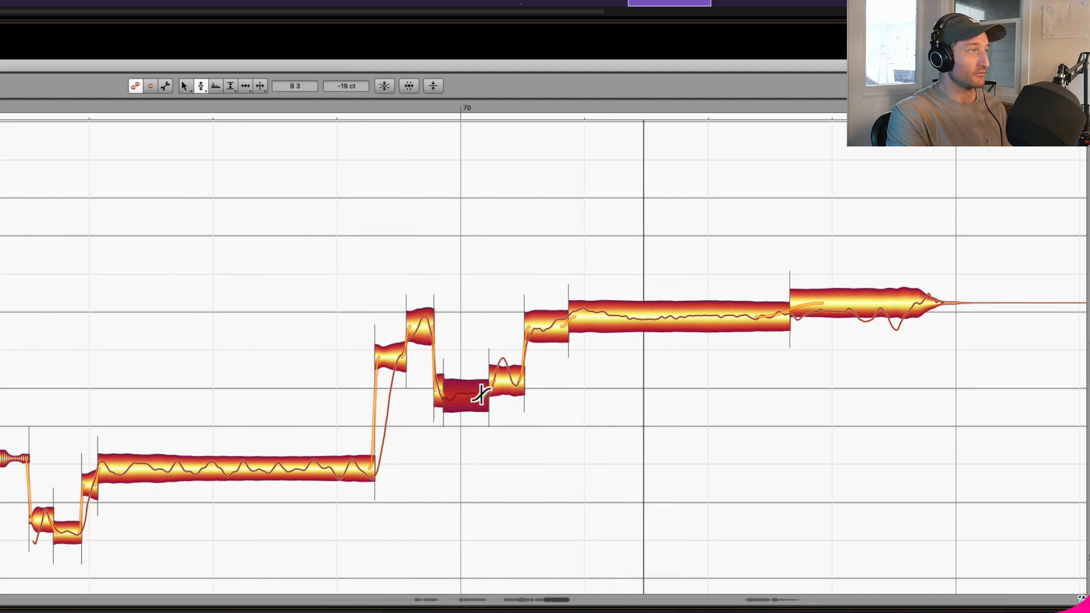
{"action": "left_click", "coordinate": [518, 370]}
{"action": "key", "text": "space"}
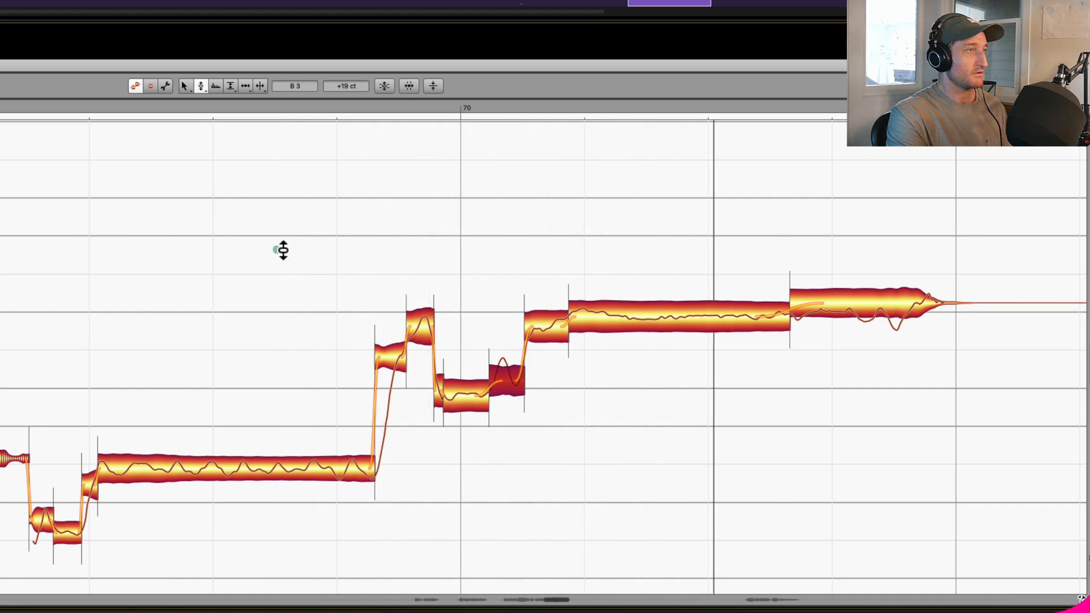
- Play the tuned phrase through to its end and look over its notes from bar 66 onward
{"action": "scroll", "coordinate": [323, 349], "scroll_direction": "left", "scroll_amount": 5}
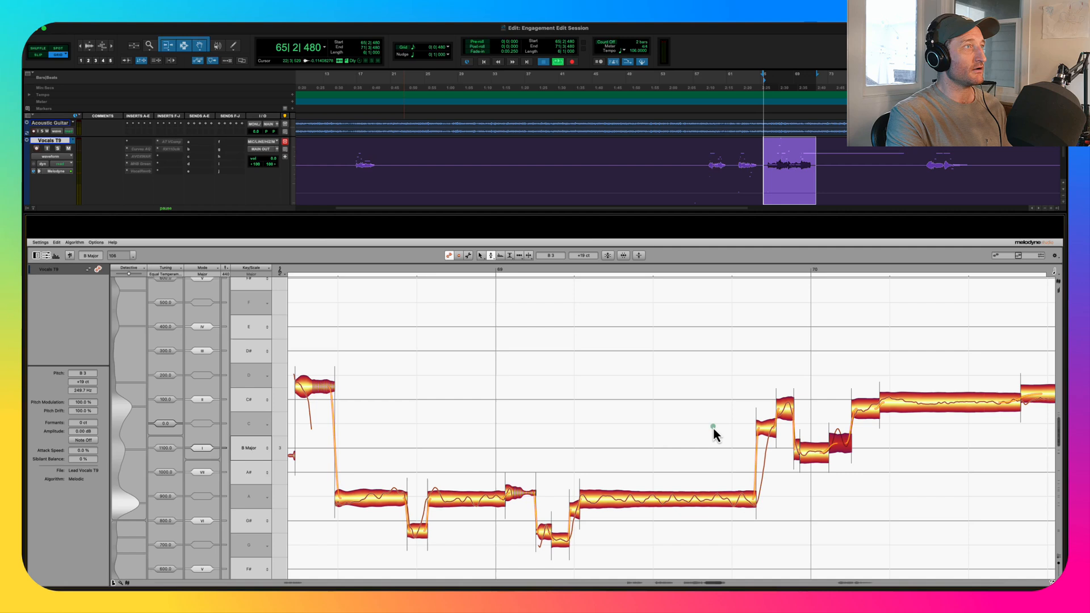
{"action": "key", "text": "space"}
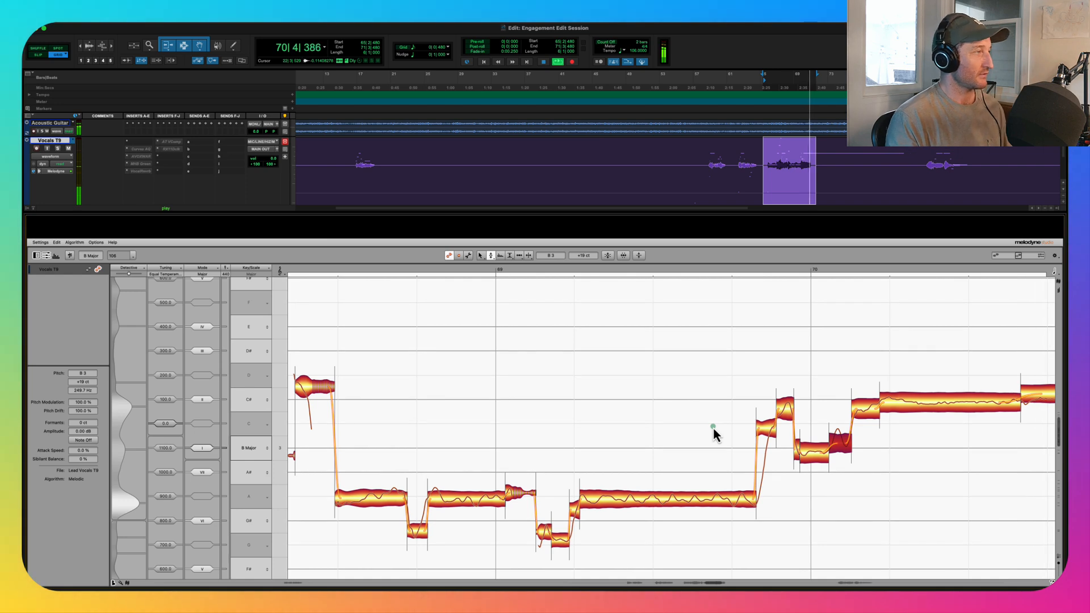
{"action": "key", "text": "space"}
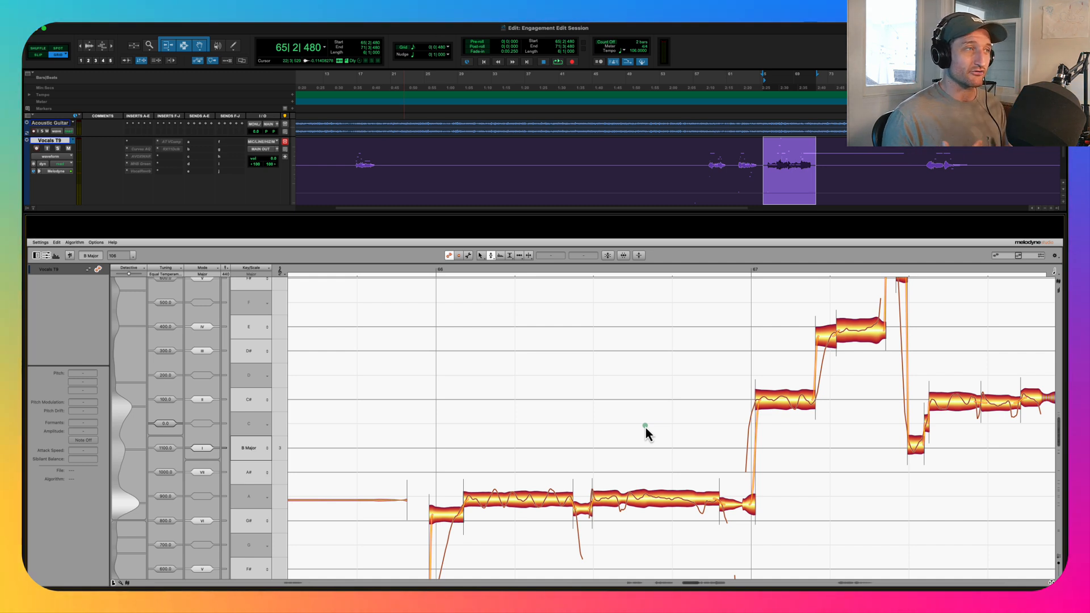
{"action": "scroll", "coordinate": [615, 372], "scroll_direction": "right", "scroll_amount": 2}
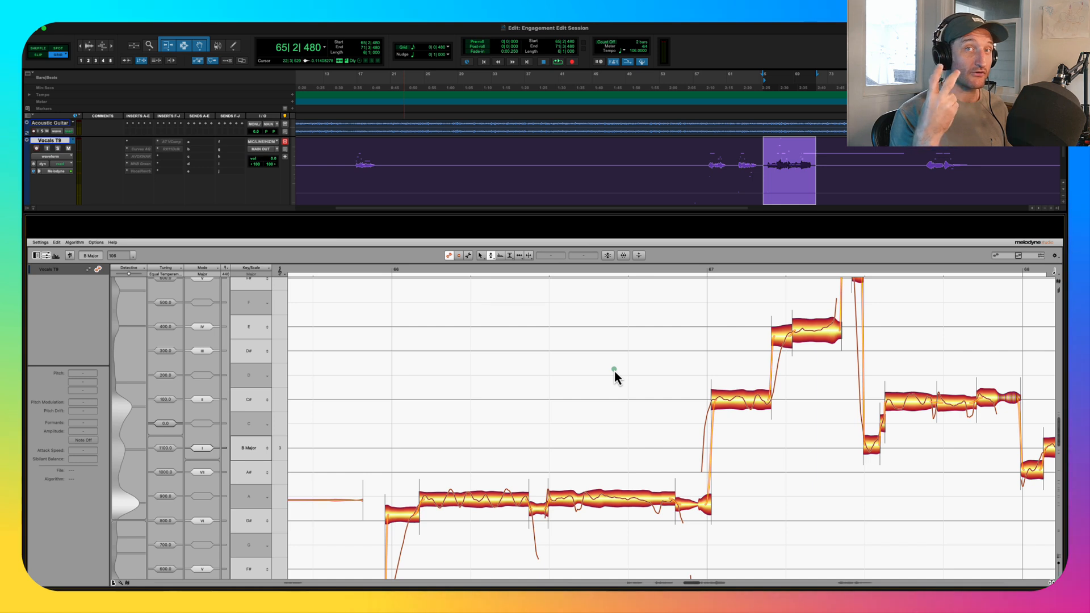
{"action": "scroll", "coordinate": [642, 368], "scroll_direction": "right", "scroll_amount": 10}
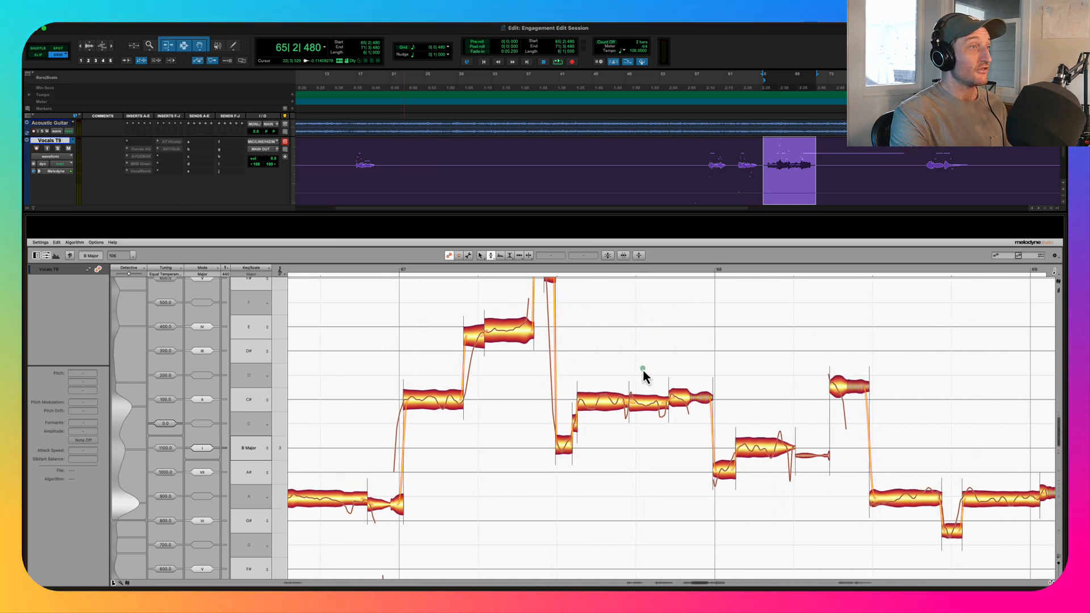
- Switch to the Formant tool and play the tuned phrase, following its notes from bar 66 onward
{"action": "scroll", "coordinate": [643, 369], "scroll_direction": "right", "scroll_amount": 2}
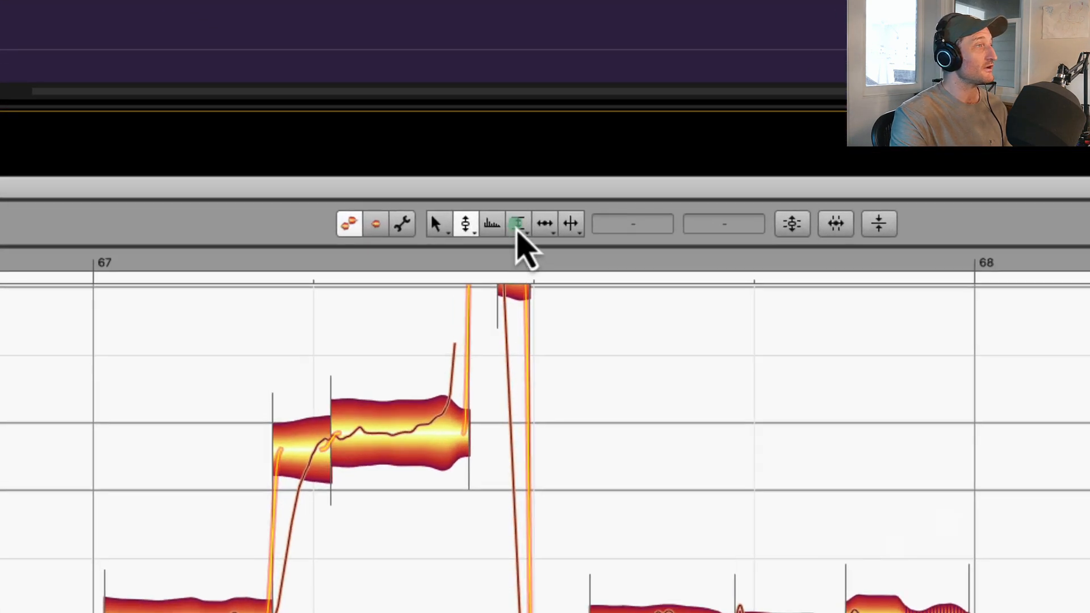
{"action": "left_click", "coordinate": [518, 227]}
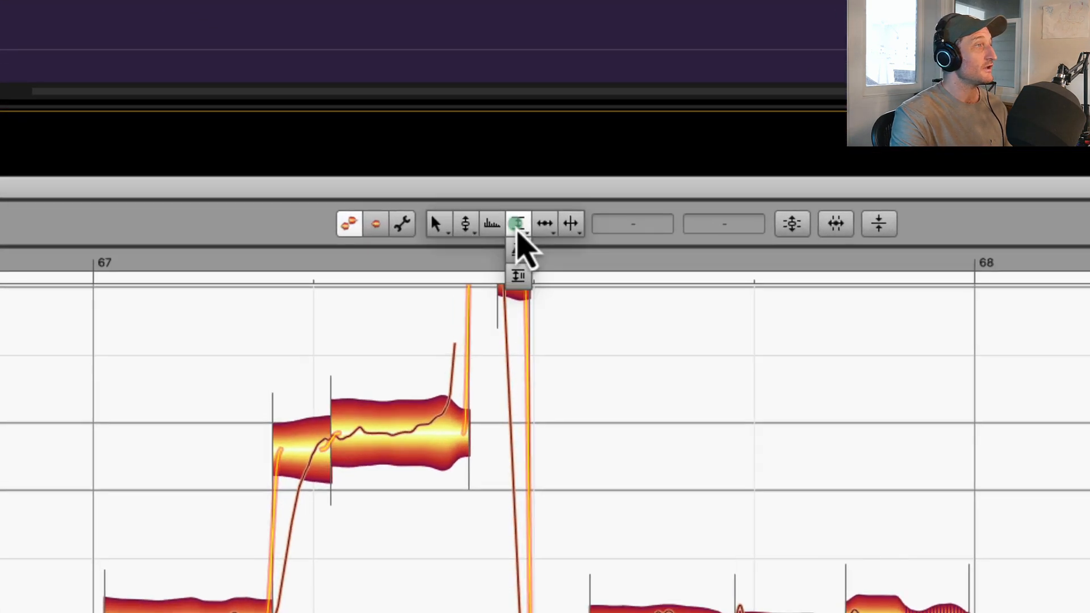
{"action": "left_click", "coordinate": [493, 224]}
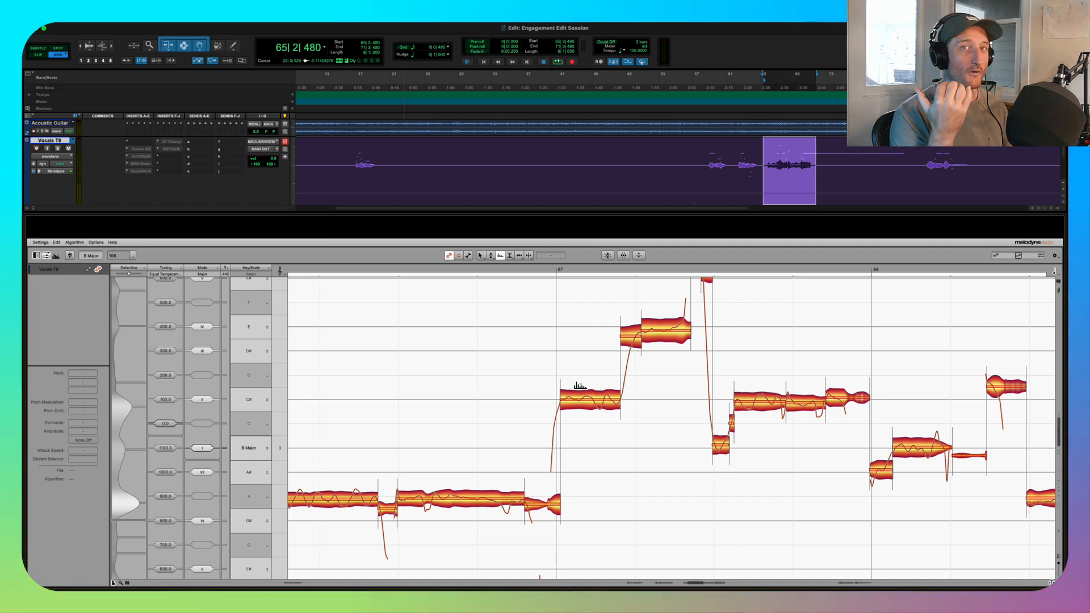
{"action": "scroll", "coordinate": [884, 424], "scroll_direction": "left", "scroll_amount": 5}
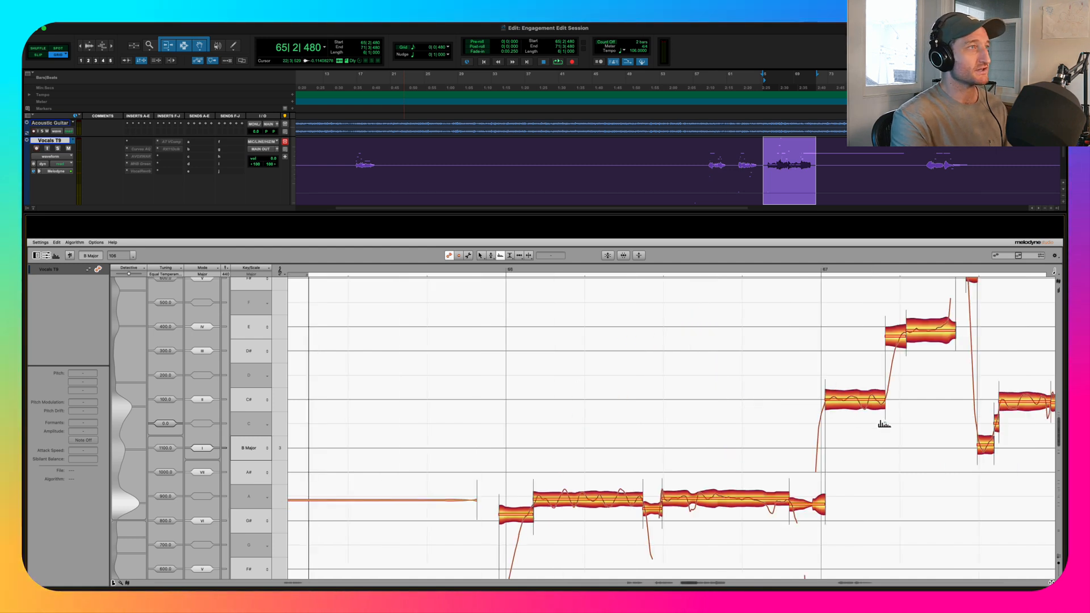
{"action": "key", "text": "space"}
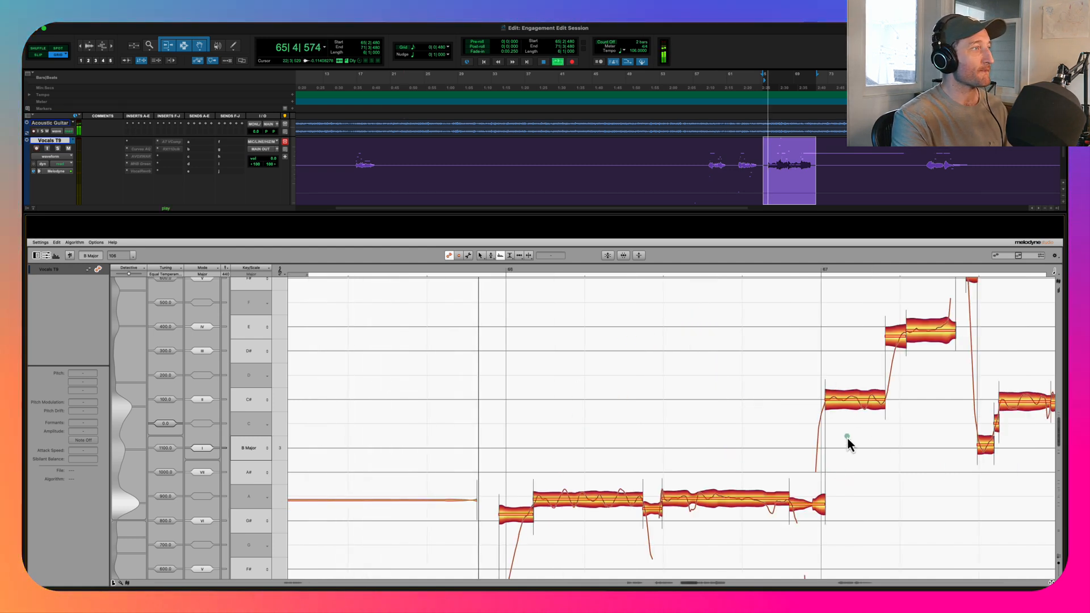
{"action": "scroll", "coordinate": [846, 445], "scroll_direction": "right", "scroll_amount": 3}
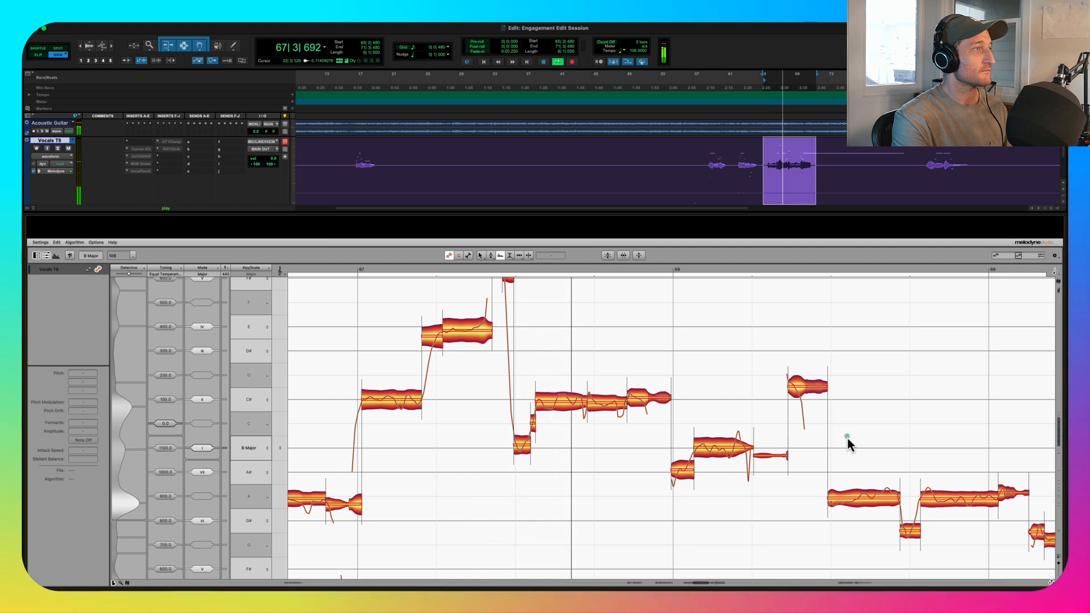
{"action": "scroll", "coordinate": [790, 465], "scroll_direction": "left", "scroll_amount": 5}
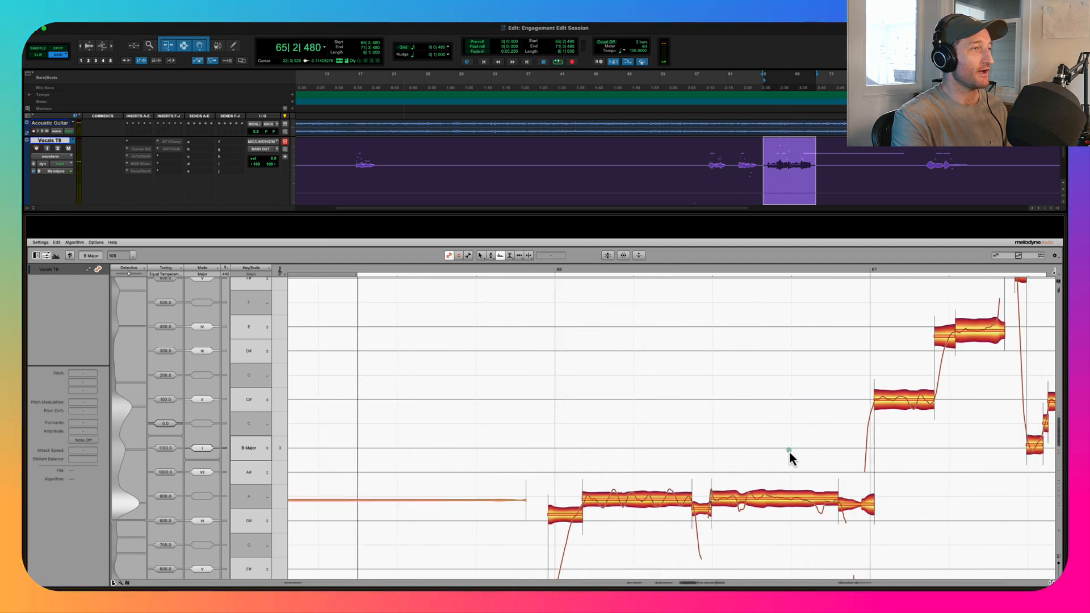
{"action": "key", "text": "space"}
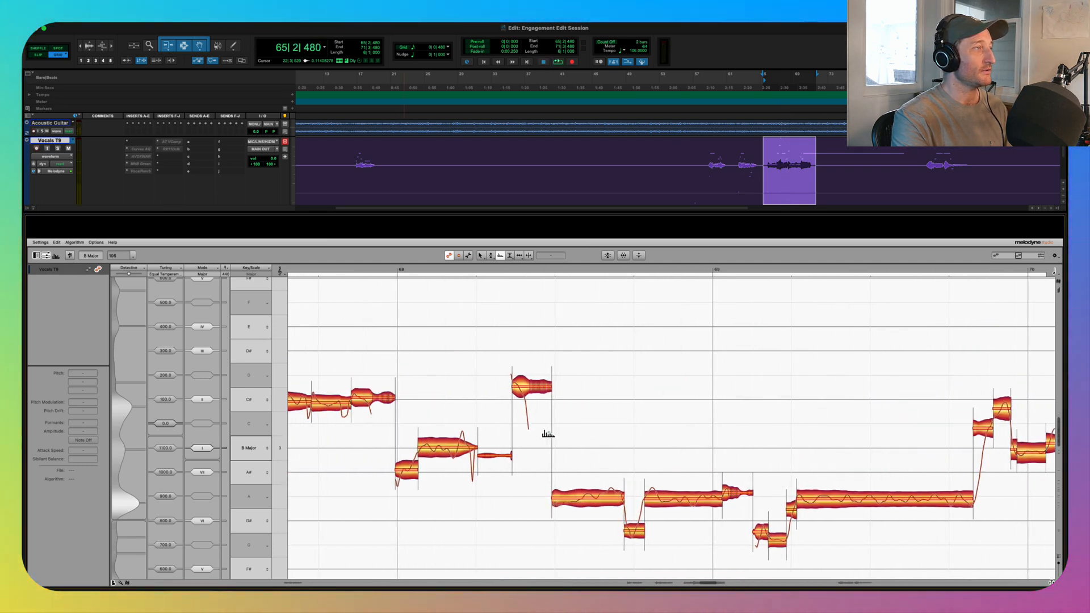
- Try formant shifts of -51 cents on the B3 note after bar 68 and -44 cents on the long A3 before bar 70, auditioning them
{"action": "left_click", "coordinate": [445, 448]}
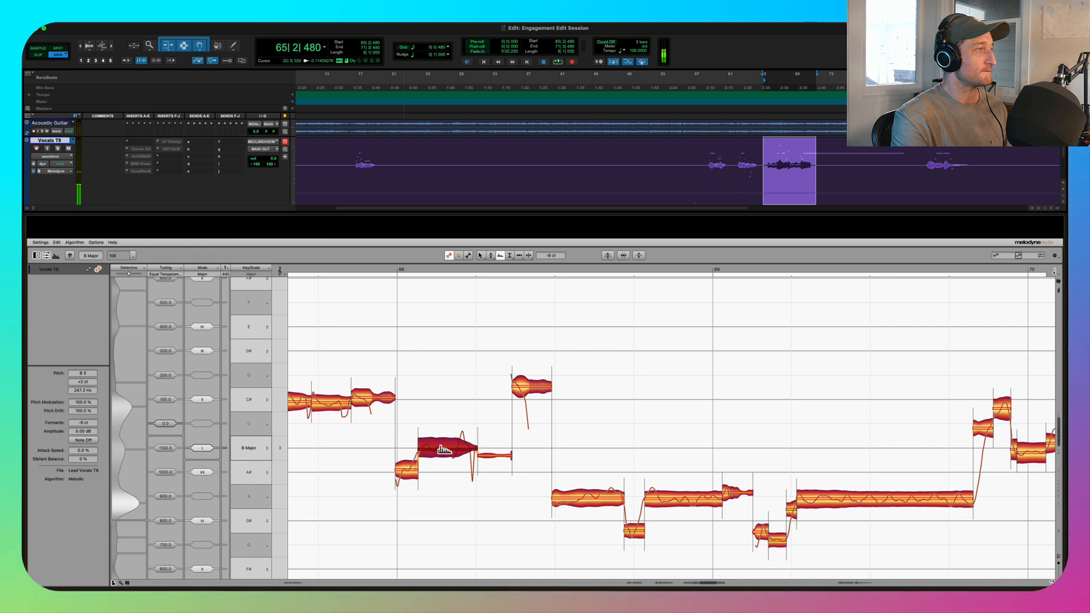
{"action": "left_click_drag", "start_coordinate": [444, 454], "coordinate": [445, 460]}
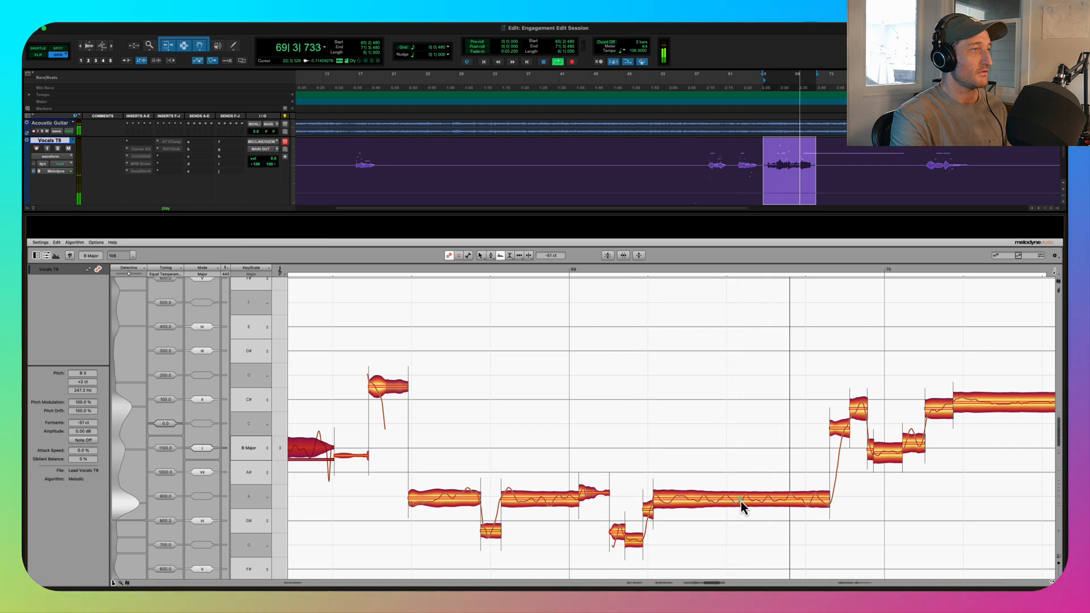
{"action": "key", "text": "space"}
{"action": "left_click_drag", "start_coordinate": [741, 499], "coordinate": [739, 510]}
{"action": "key", "text": "space"}
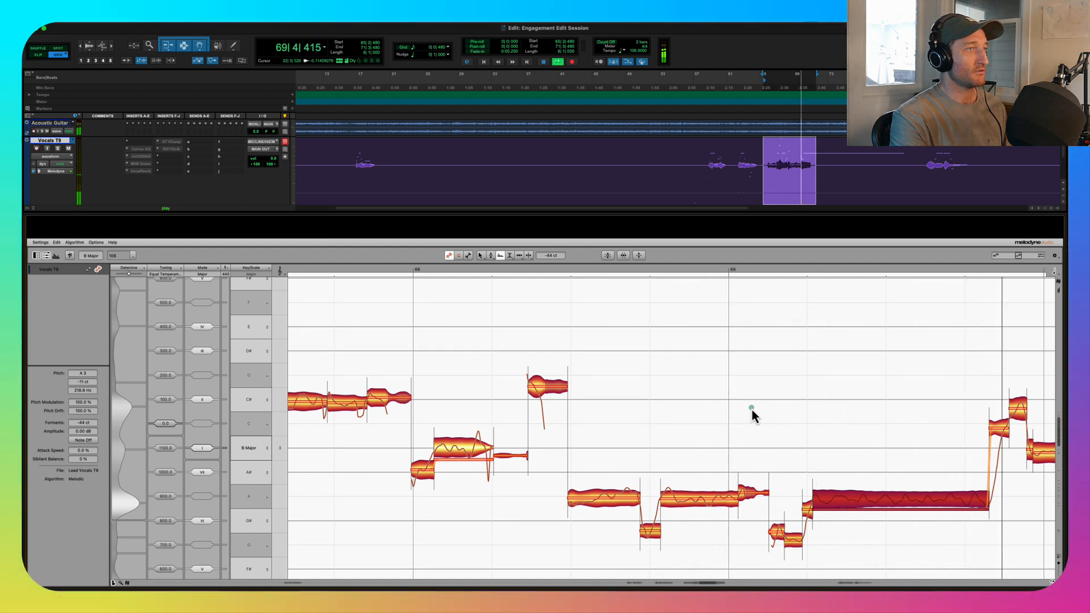
{"action": "key", "text": "space"}
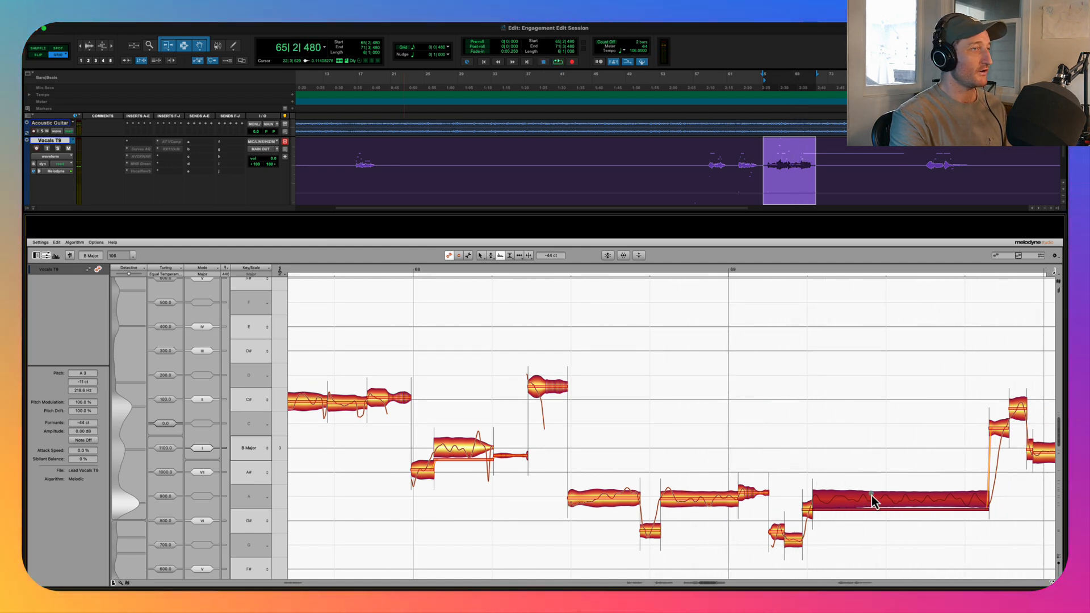
- Restore the original formants for the notes from the shifted B3 through the long A3 and play the phrase
{"action": "right_click", "coordinate": [459, 444]}
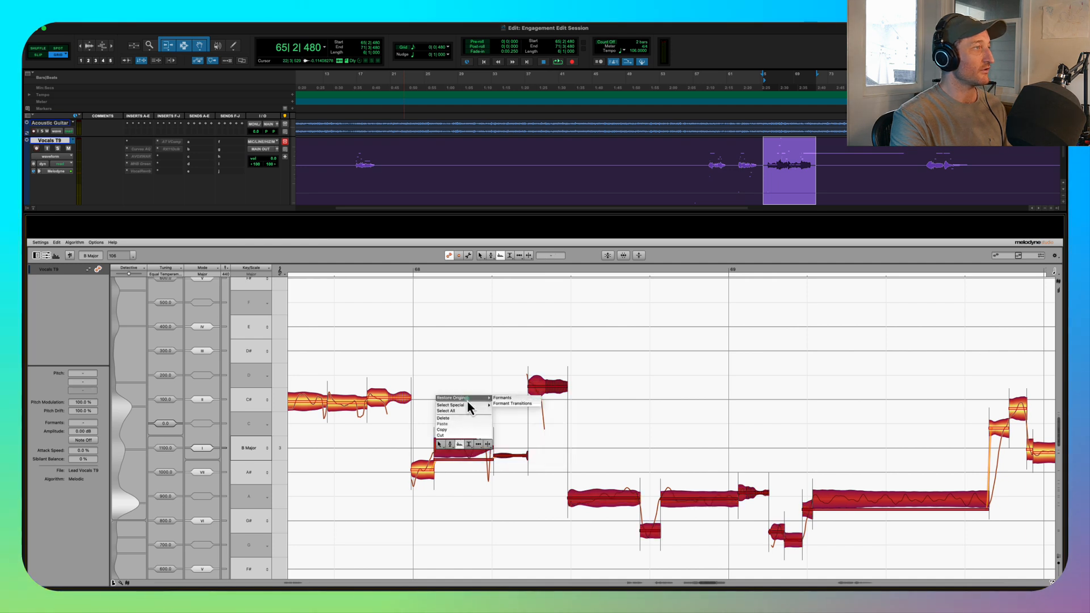
{"action": "left_click", "coordinate": [501, 398]}
{"action": "key", "text": "space"}
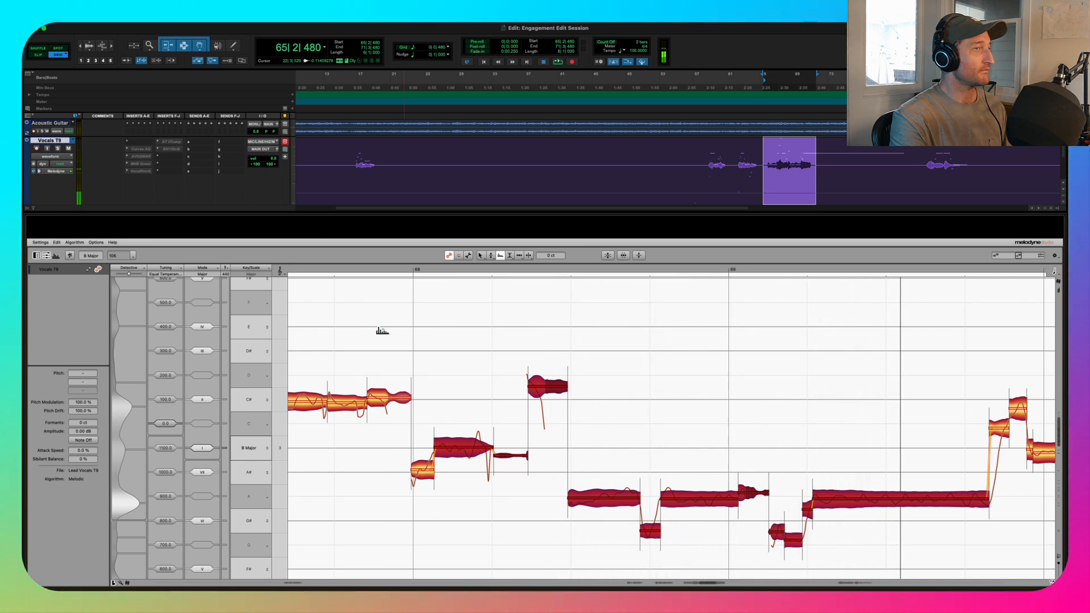
{"action": "key", "text": "space"}
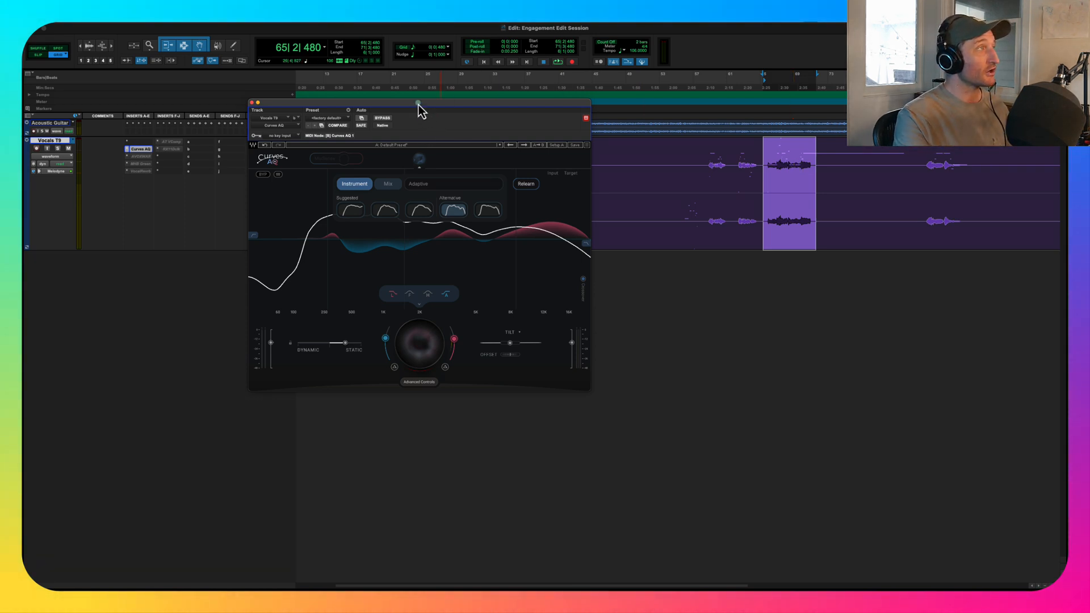
- Play the phrase while comparing the Curves AQ equalizer active and bypassed, leaving it active
{"action": "left_click_drag", "start_coordinate": [418, 104], "coordinate": [498, 157]}
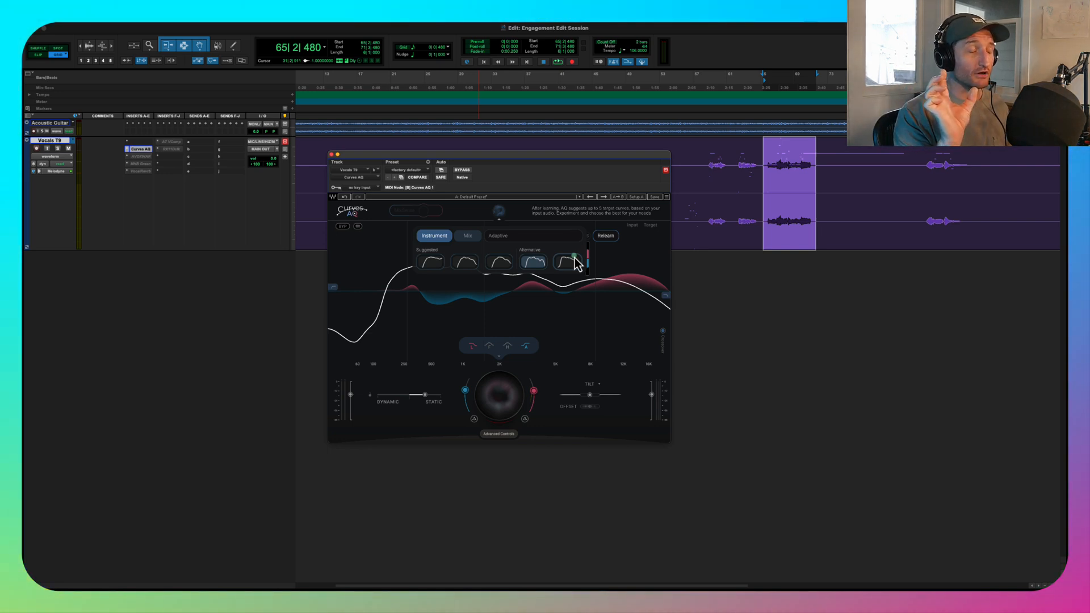
{"action": "key", "text": "space"}
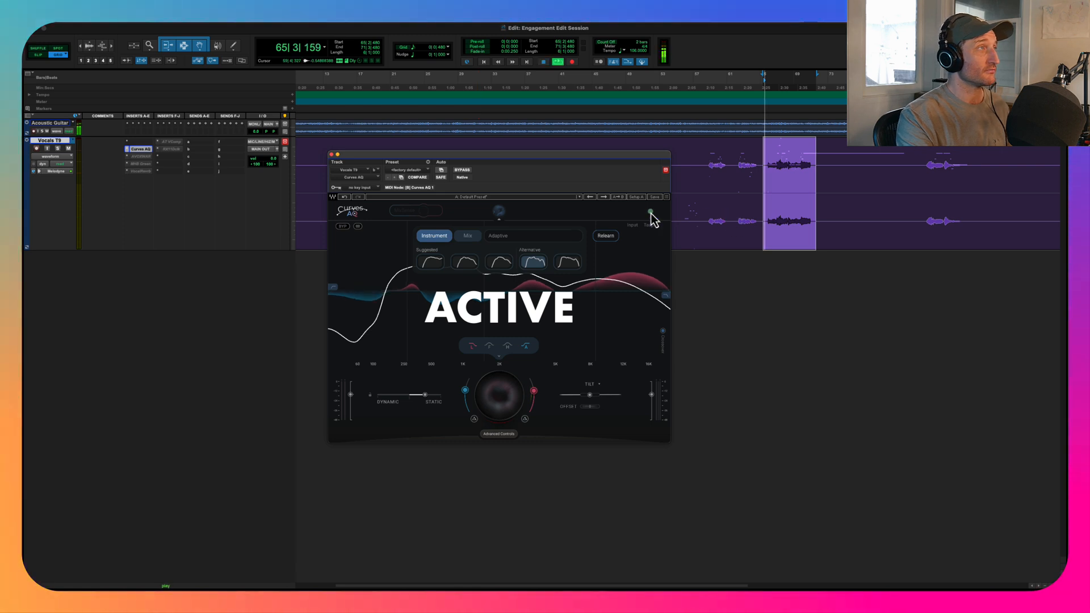
{"action": "left_click", "coordinate": [462, 170]}
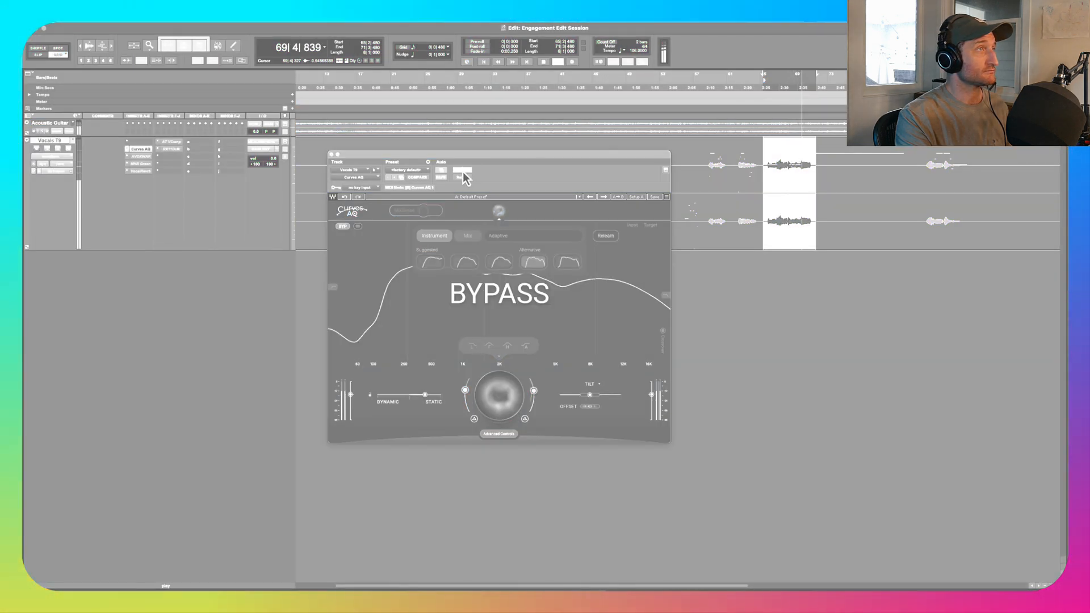
{"action": "left_click", "coordinate": [462, 170]}
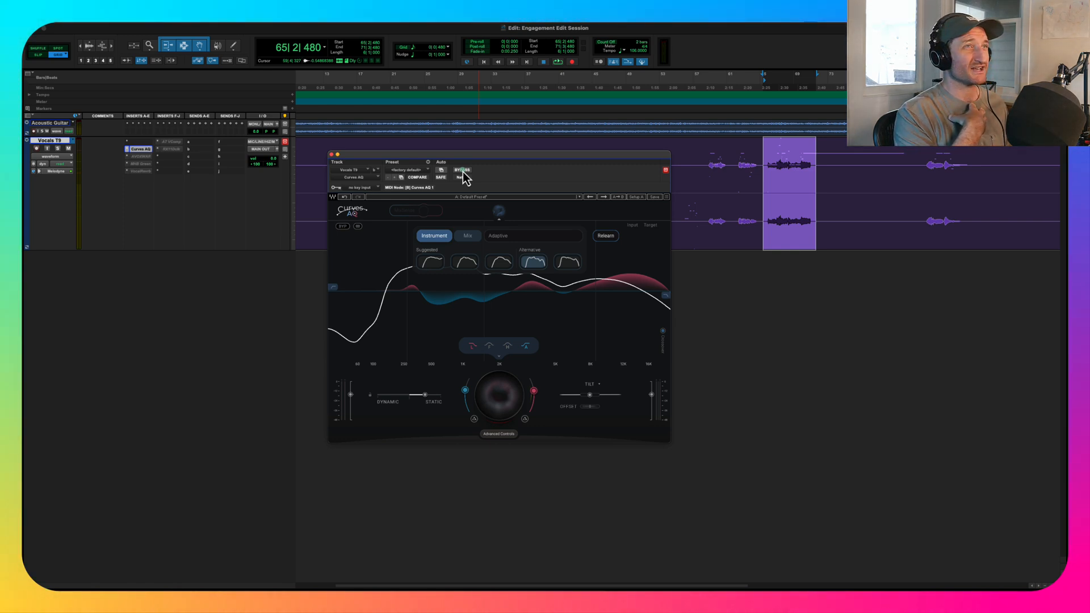
{"action": "key", "text": "space"}
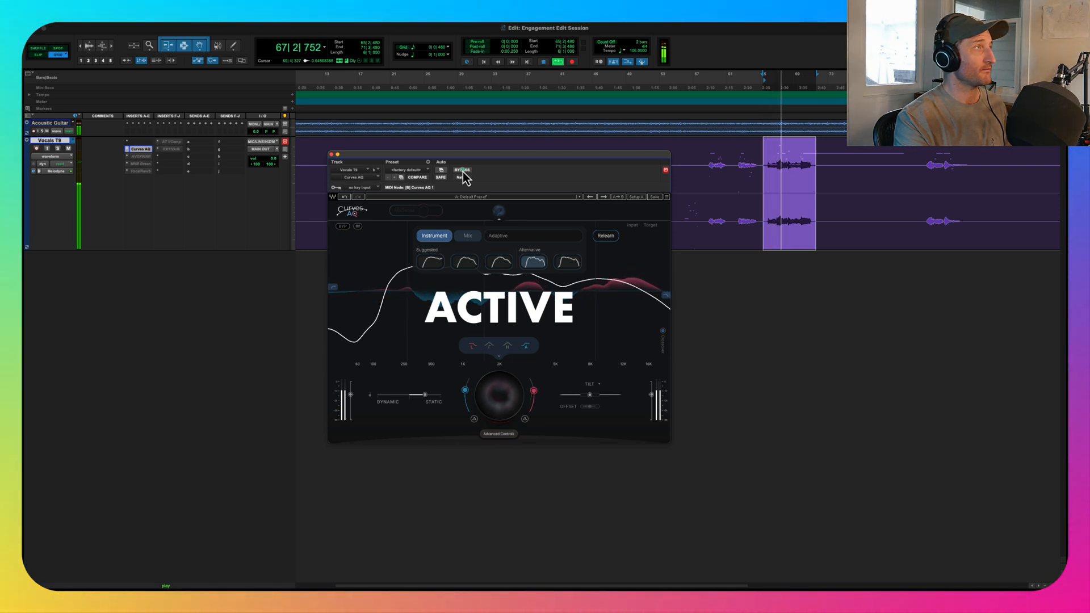
{"action": "left_click", "coordinate": [462, 170]}
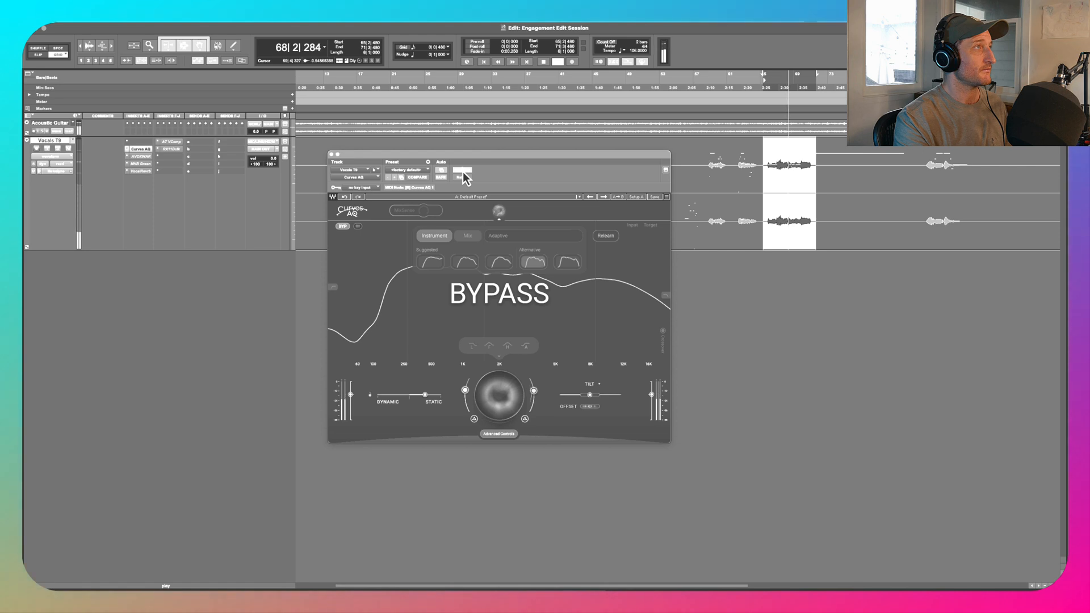
{"action": "left_click", "coordinate": [463, 170]}
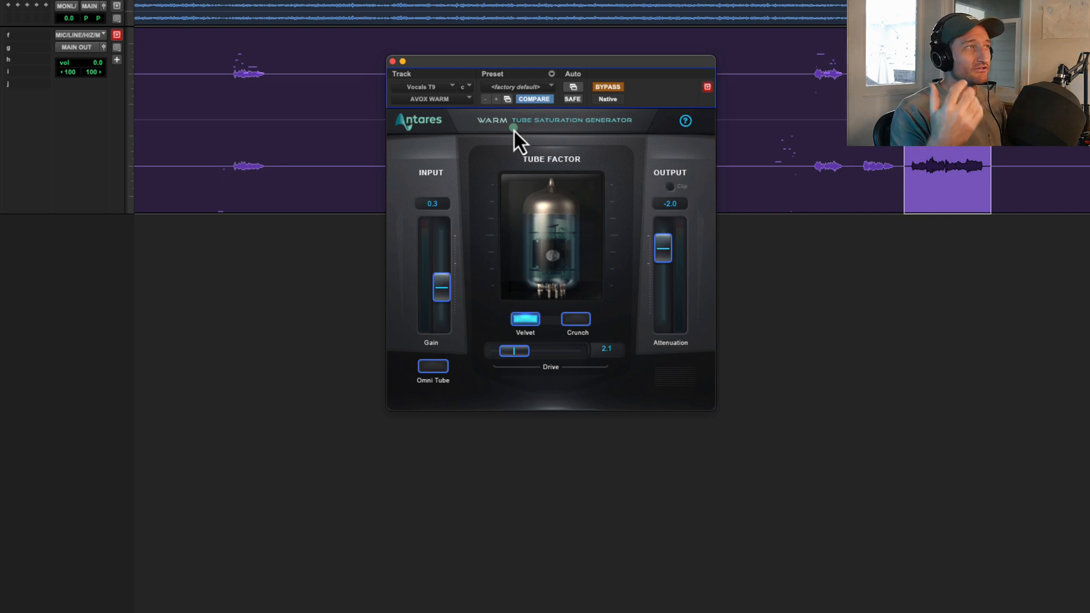
- Compare the phrase with the AVOX WARM tube saturation bypassed and active, leaving it active
{"action": "left_click_drag", "start_coordinate": [616, 93], "coordinate": [681, 28]}
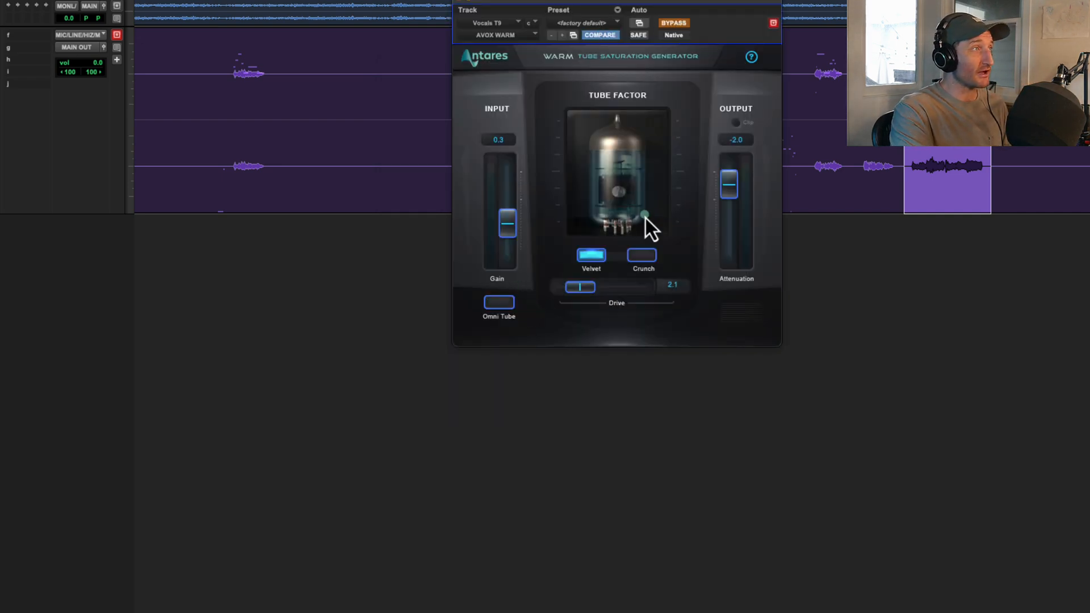
{"action": "left_click", "coordinate": [670, 26]}
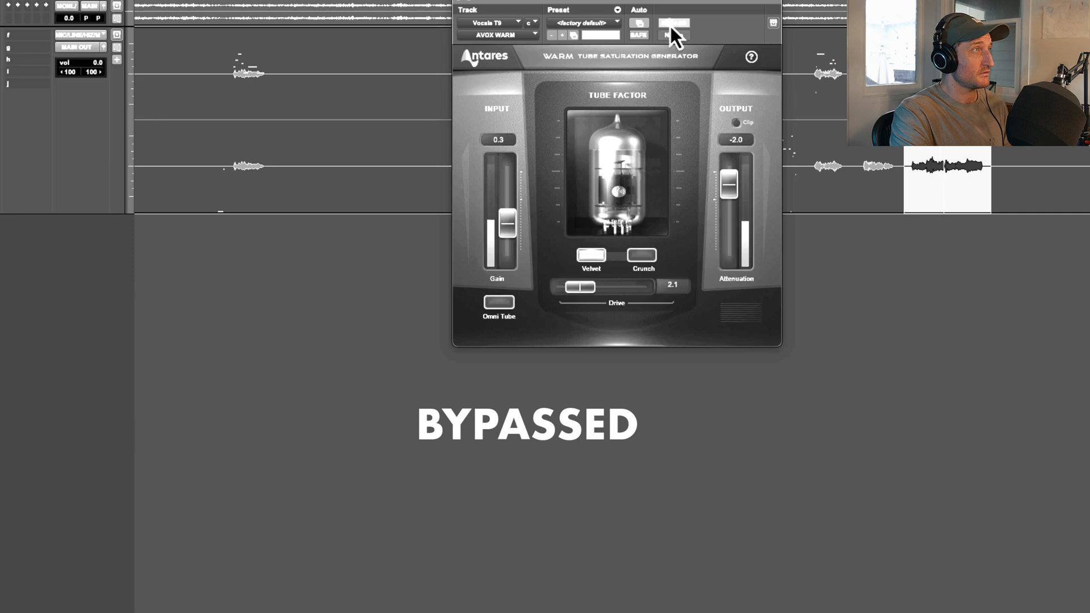
{"action": "left_click", "coordinate": [671, 35]}
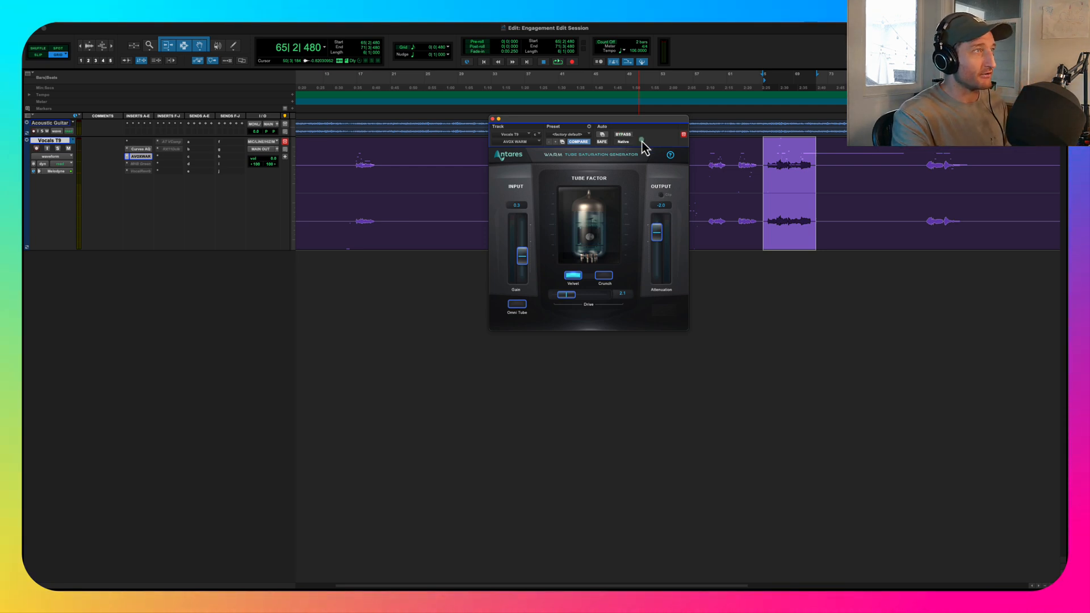
{"action": "key", "text": "space"}
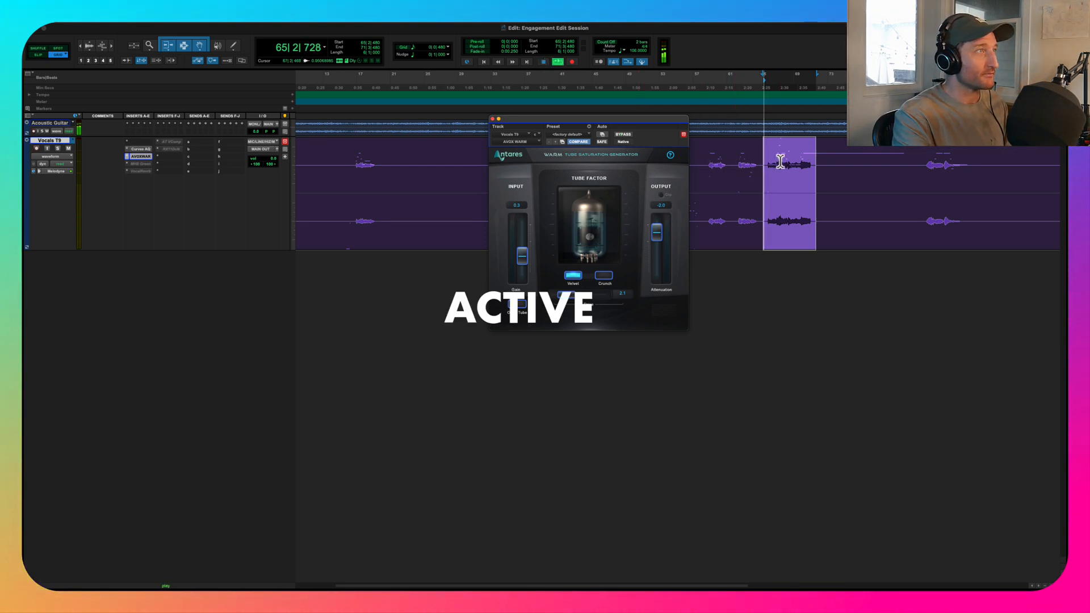
{"action": "left_click", "coordinate": [626, 137]}
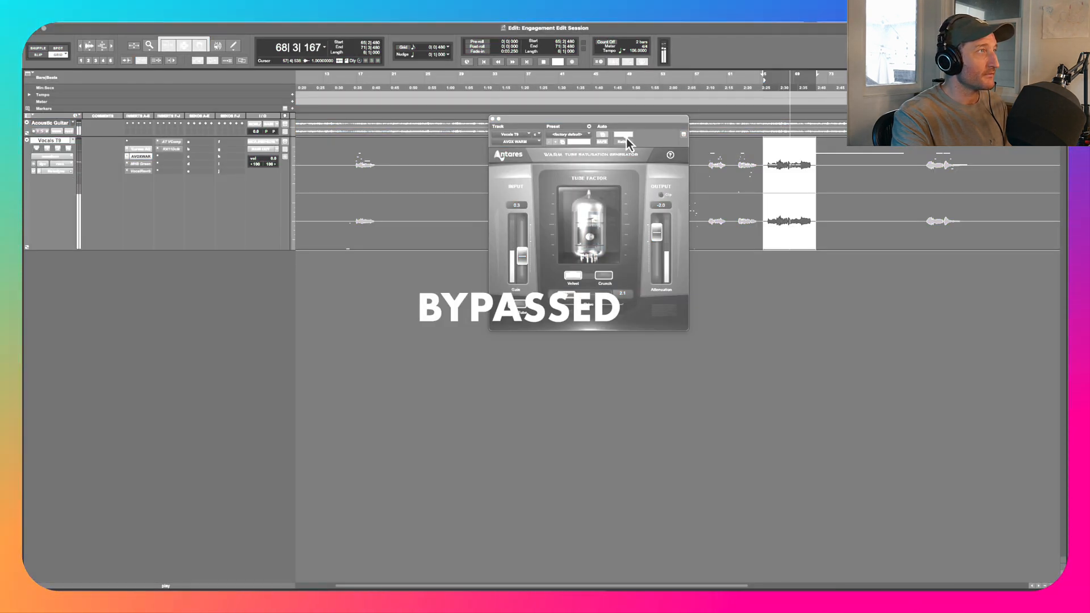
{"action": "left_click", "coordinate": [626, 137]}
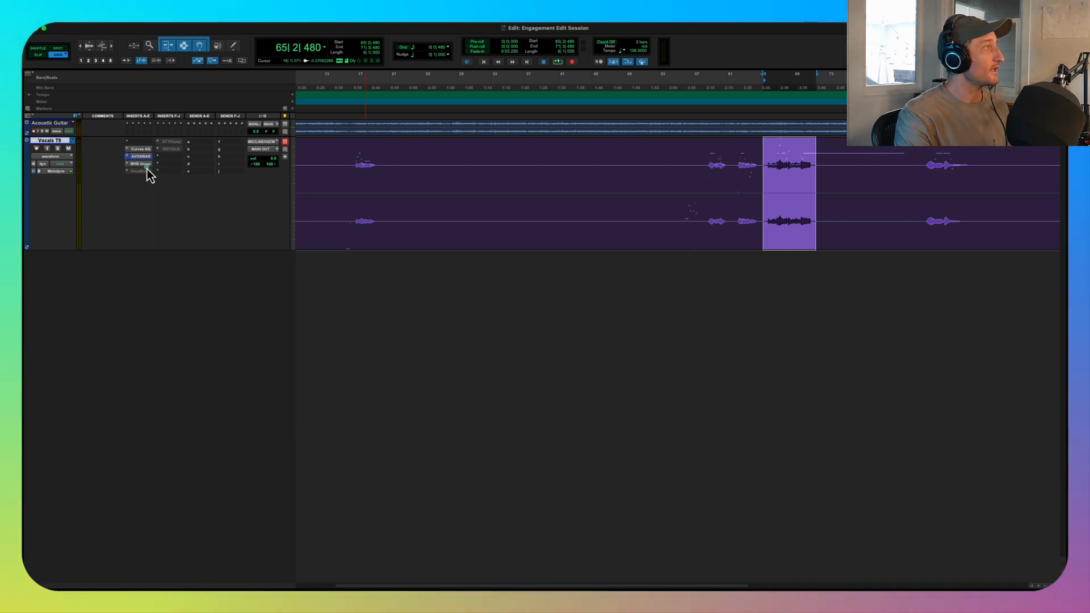
- Open the MHB Green limiter insert on Vocals T9 and move its window clear of the selected phrase's waveform
{"action": "left_click", "coordinate": [137, 164], "text": "ctrl+super"}
{"action": "left_click", "coordinate": [140, 164]}
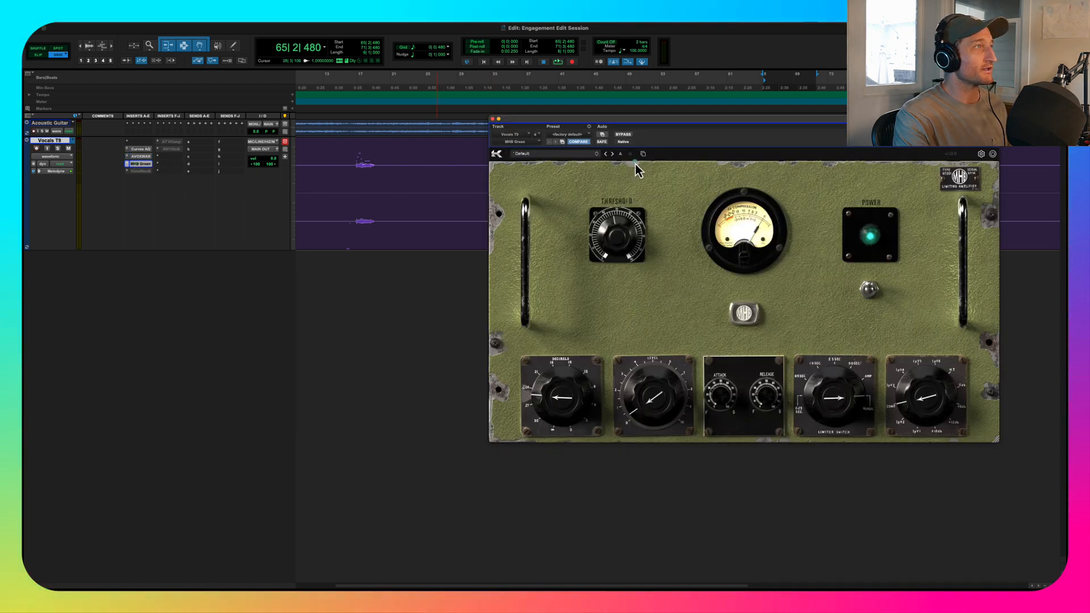
{"action": "left_click_drag", "start_coordinate": [740, 122], "coordinate": [657, 118]}
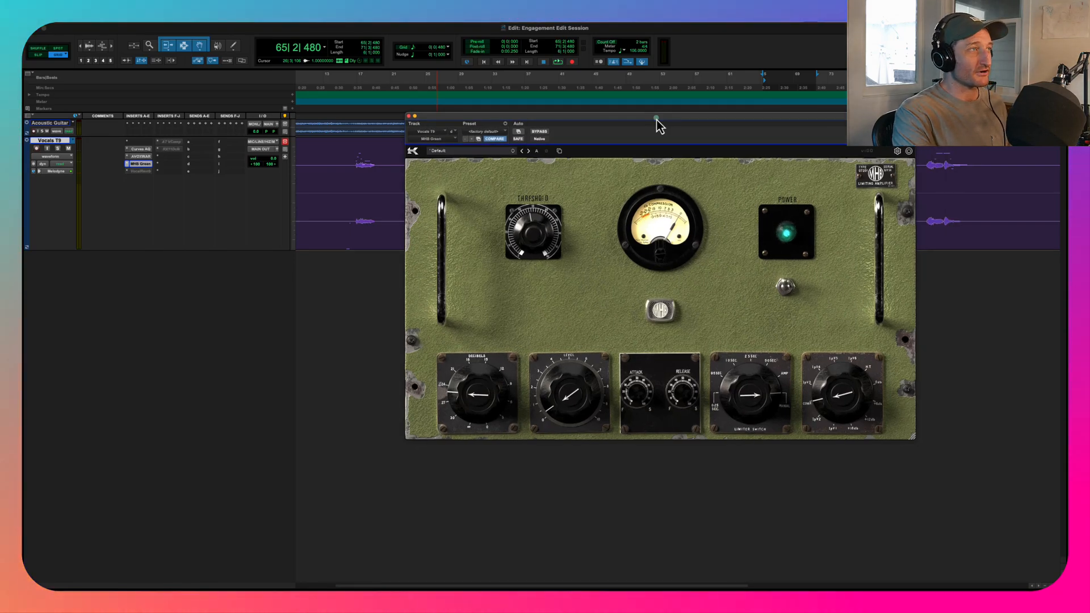
{"action": "left_click_drag", "start_coordinate": [665, 122], "coordinate": [779, 248]}
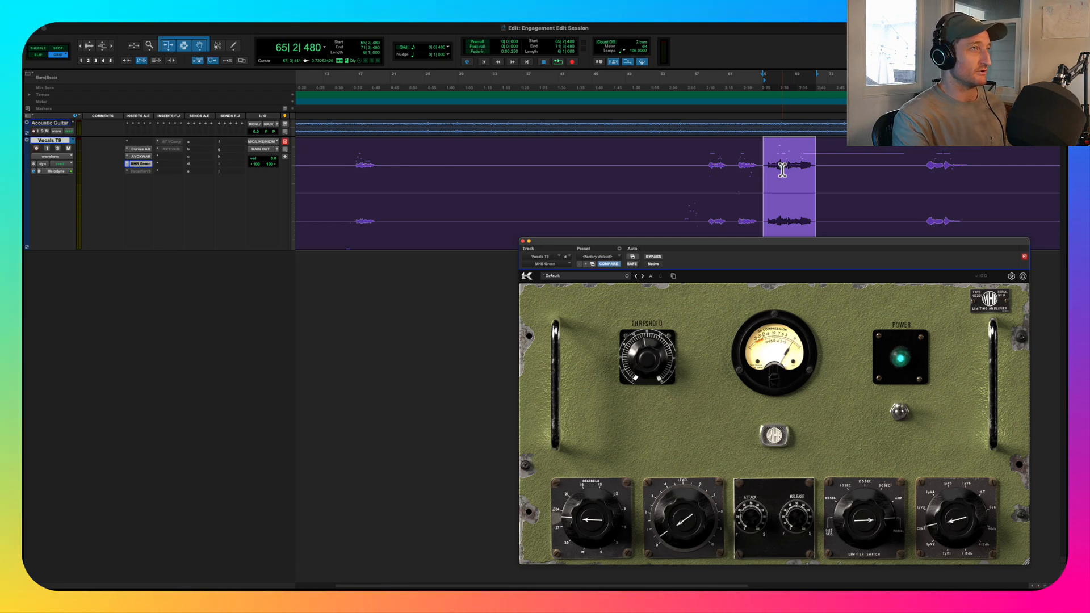
- Play the phrase while comparing the MHB Green limiter active and bypassed, leaving it active
{"action": "key", "text": "space"}
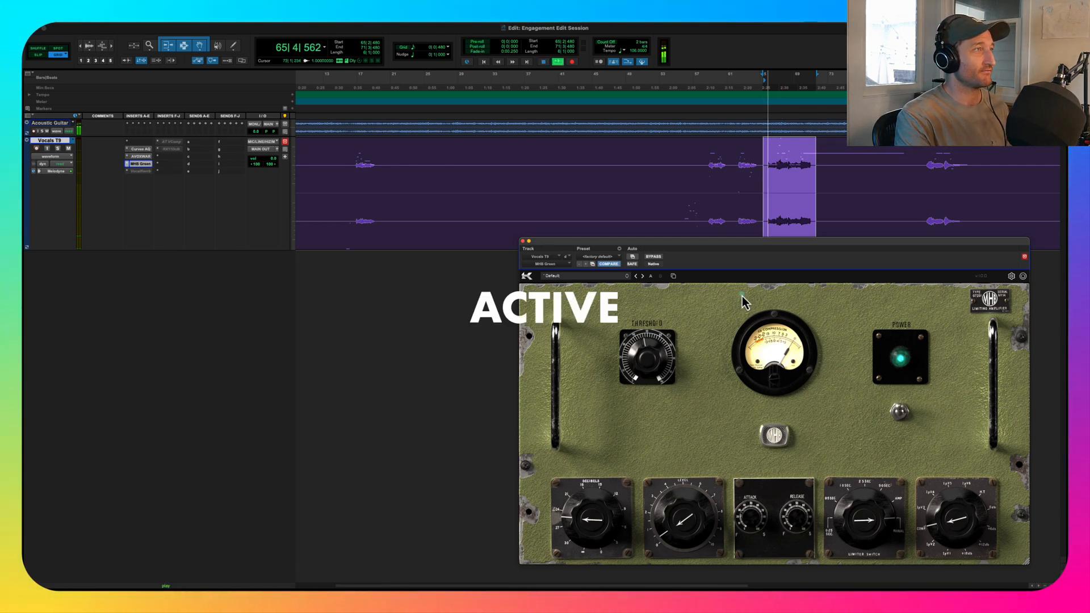
{"action": "left_click", "coordinate": [654, 258]}
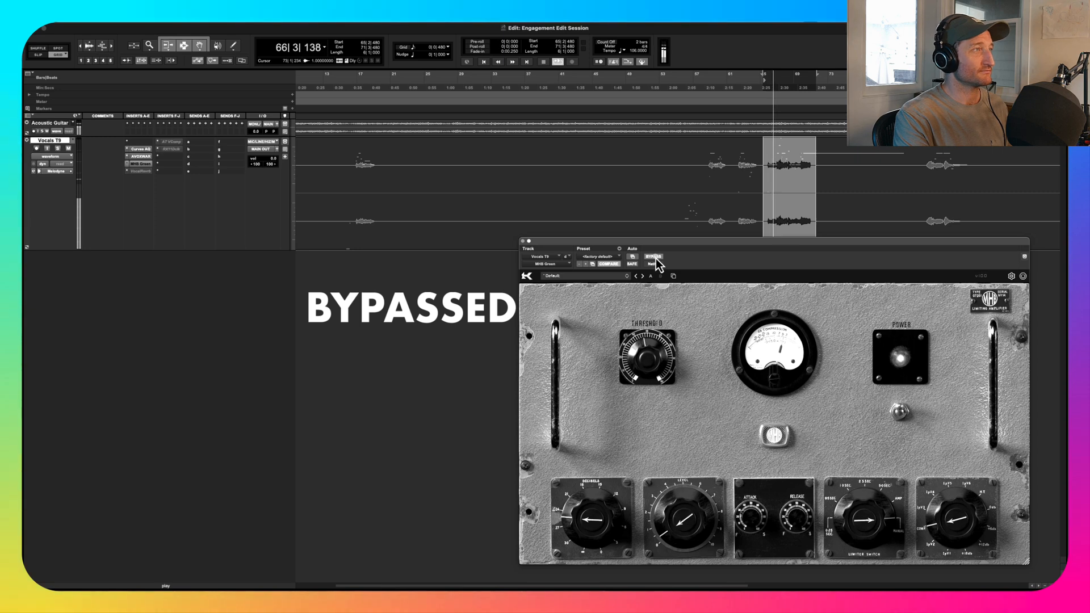
{"action": "left_click", "coordinate": [655, 257]}
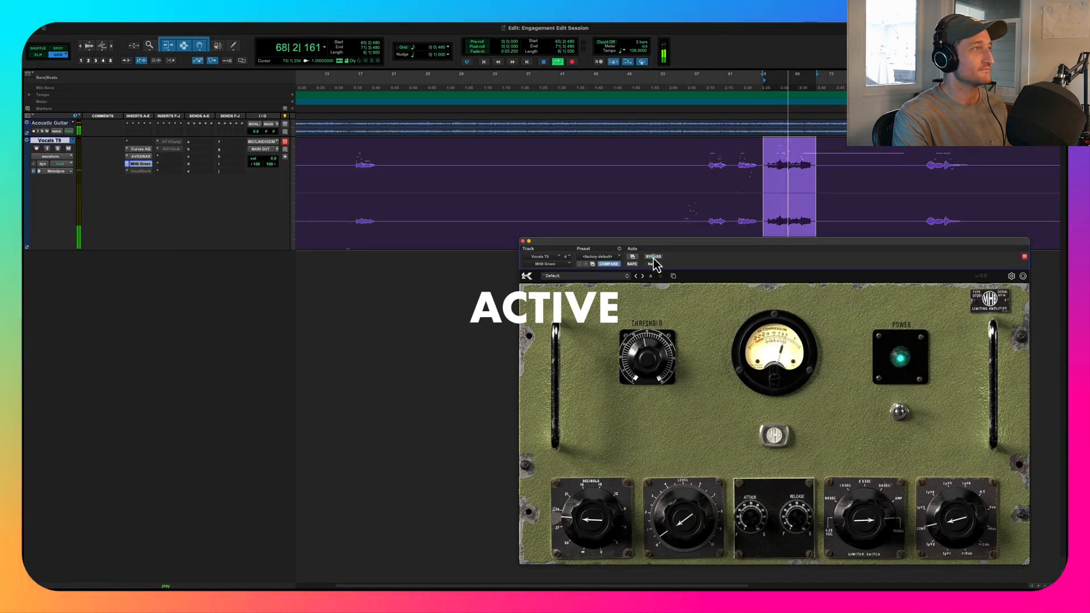
{"action": "key", "text": "space"}
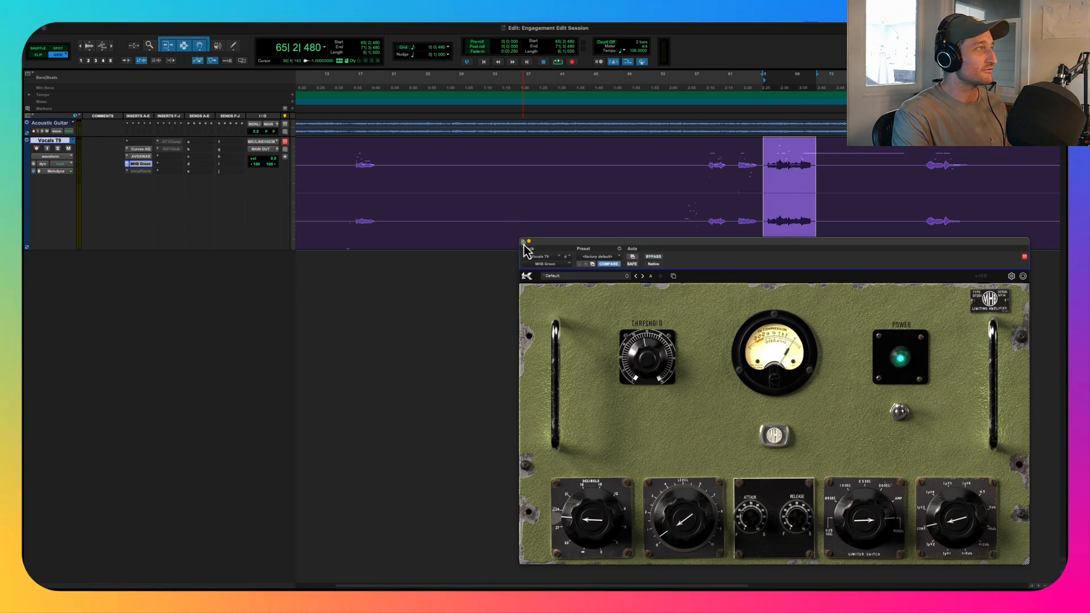
- Play the phrase while comparing the Vocals T9 insert chain bypassed and active, leaving all the inserts active
{"action": "left_click", "coordinate": [139, 164], "text": "super"}
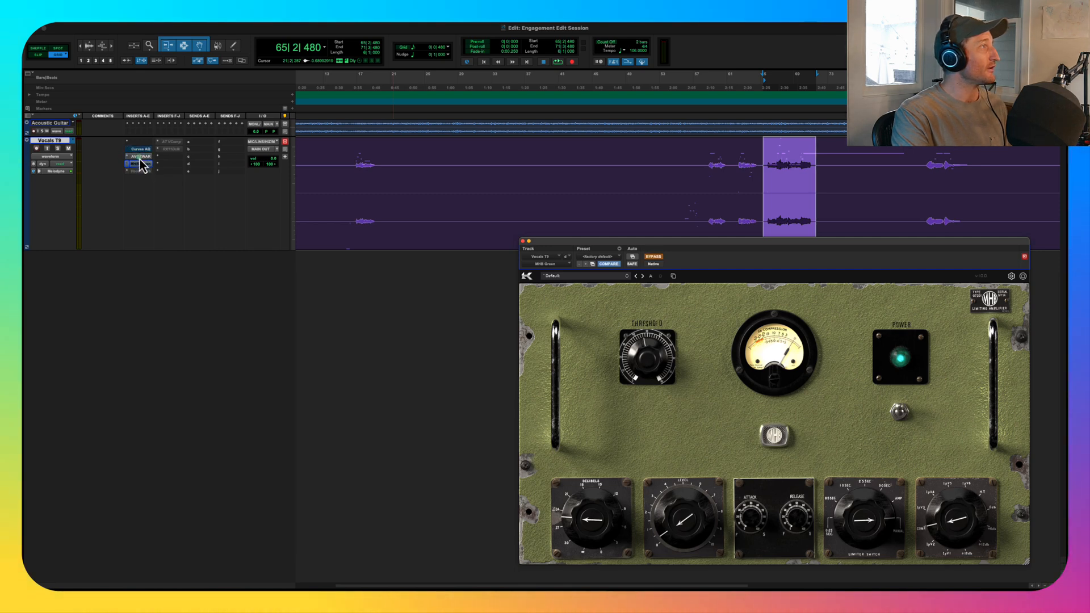
{"action": "key", "text": "space"}
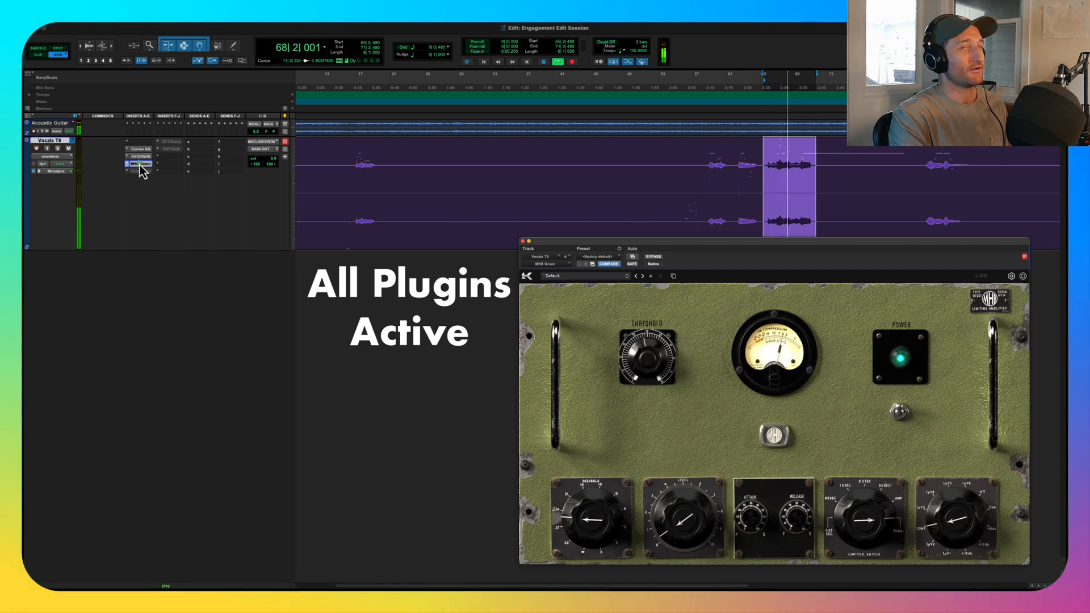
{"action": "key", "text": "space"}
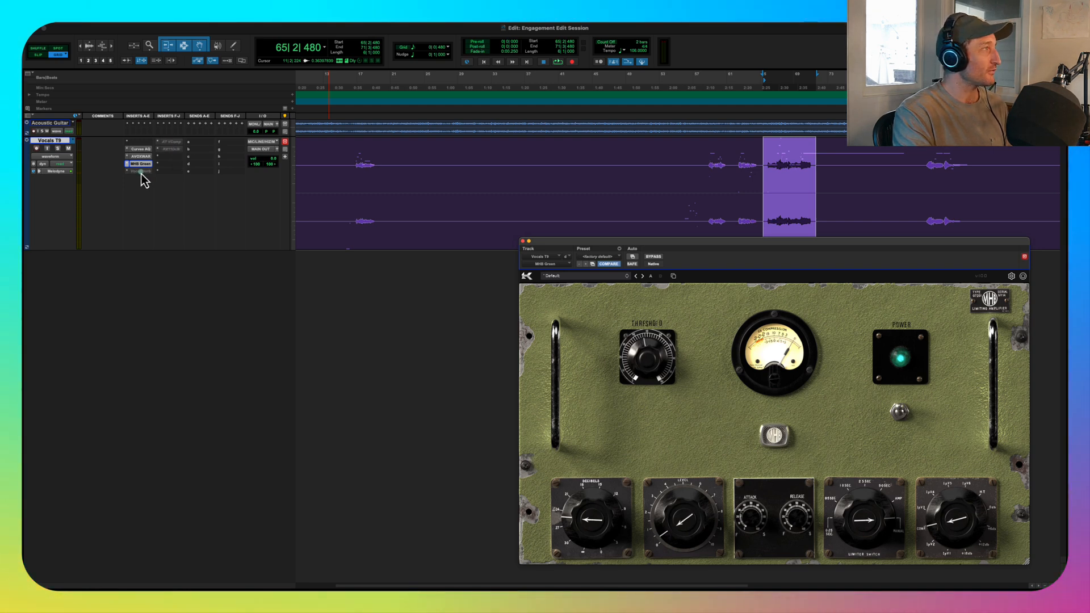
- Activate the Auto-Tune Vocal Compressor insert on Vocals T9 and arrange its window and the track's output fader window clear of the selected phrase
{"action": "left_click", "coordinate": [173, 145], "text": "ctrl+super"}
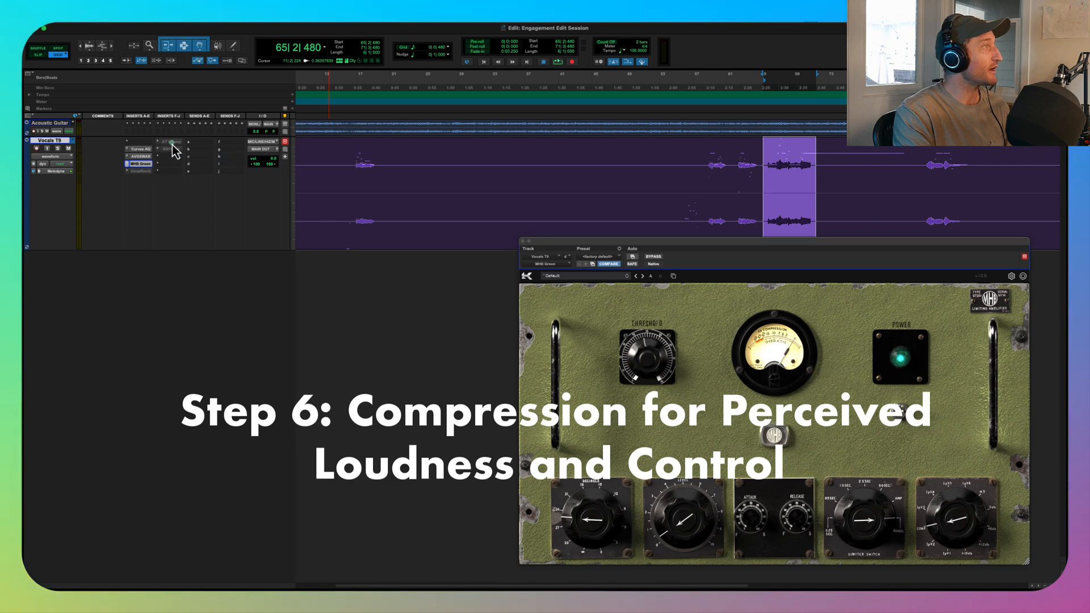
{"action": "left_click", "coordinate": [173, 147]}
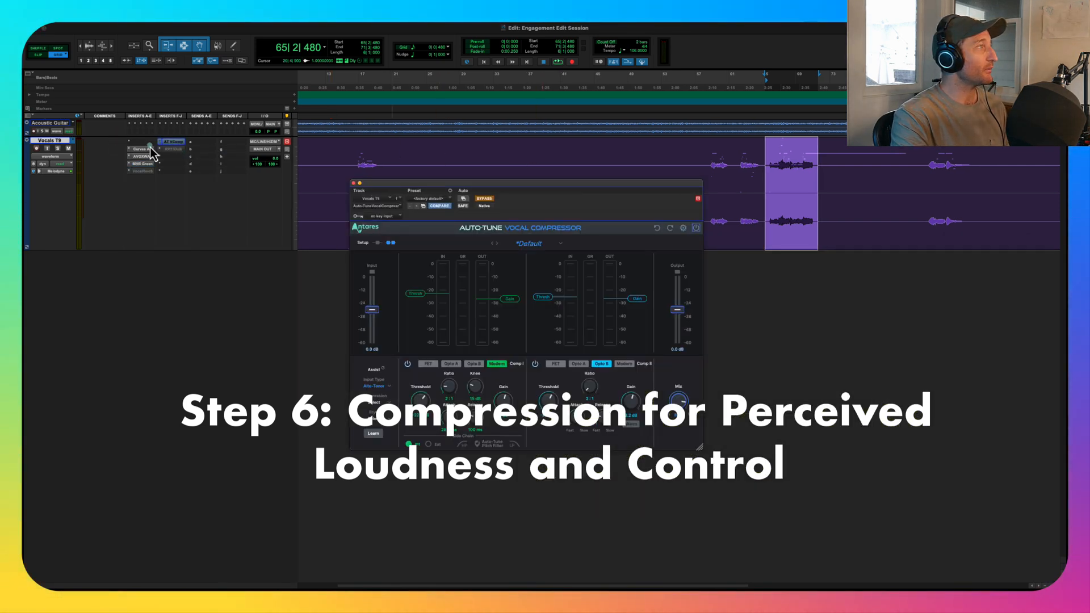
{"action": "left_click", "coordinate": [281, 150]}
{"action": "left_click_drag", "start_coordinate": [526, 183], "coordinate": [810, 339]}
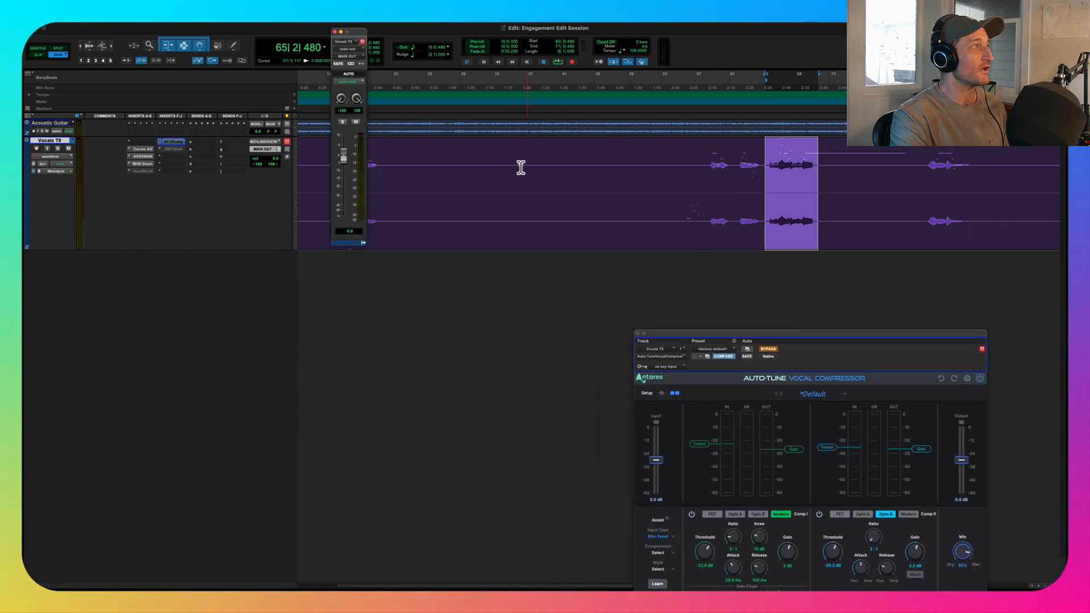
{"action": "left_click_drag", "start_coordinate": [352, 32], "coordinate": [530, 70]}
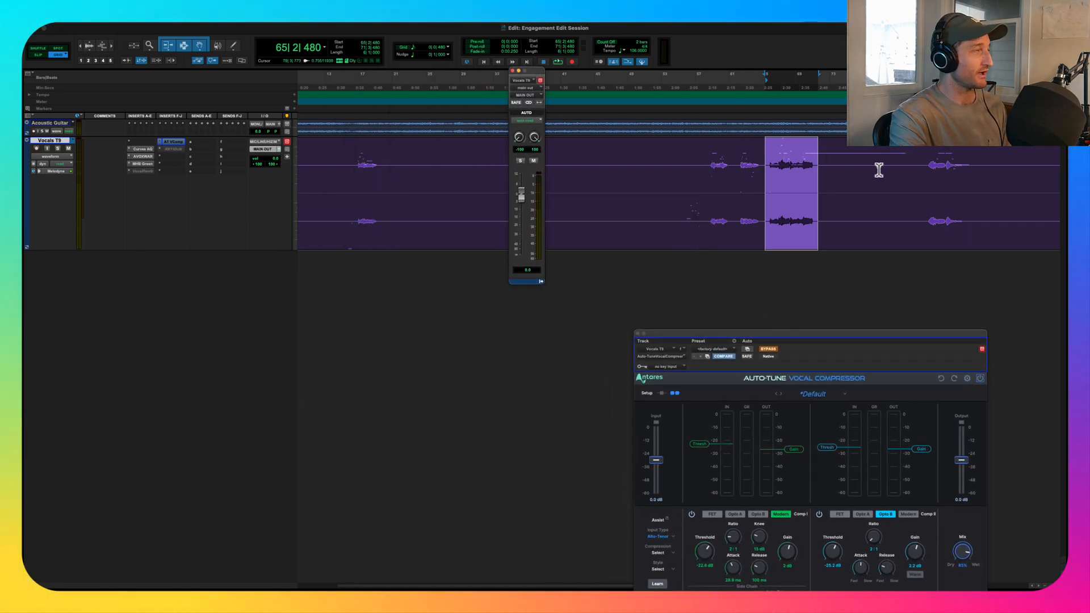
- Compare the phrase with the Auto-Tune Vocal Compressor bypassed and active, leave it active, and close the open windows
{"action": "key", "text": "space"}
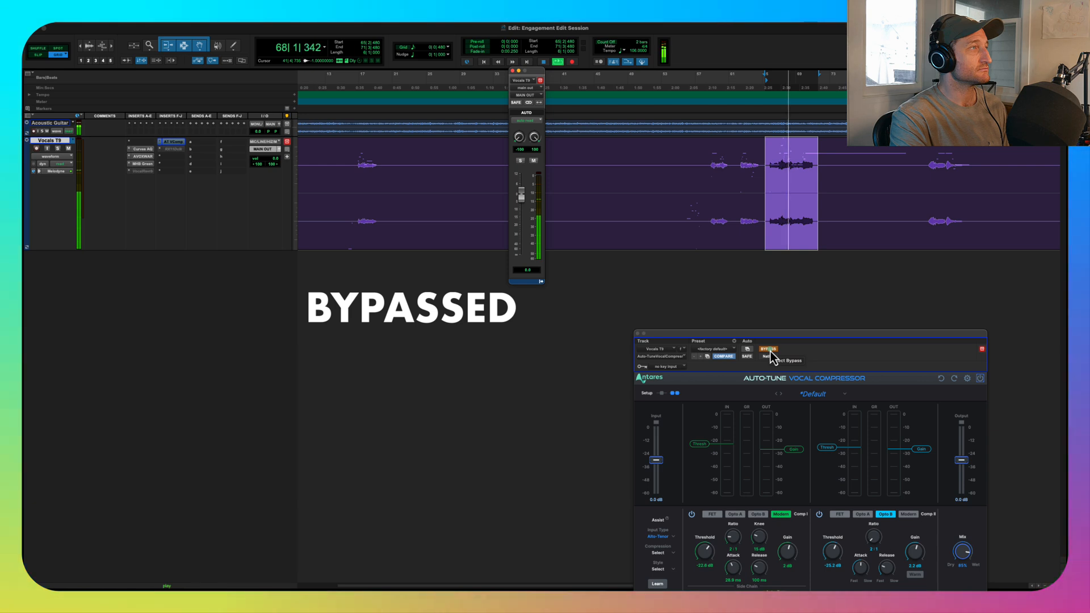
{"action": "key", "text": "space"}
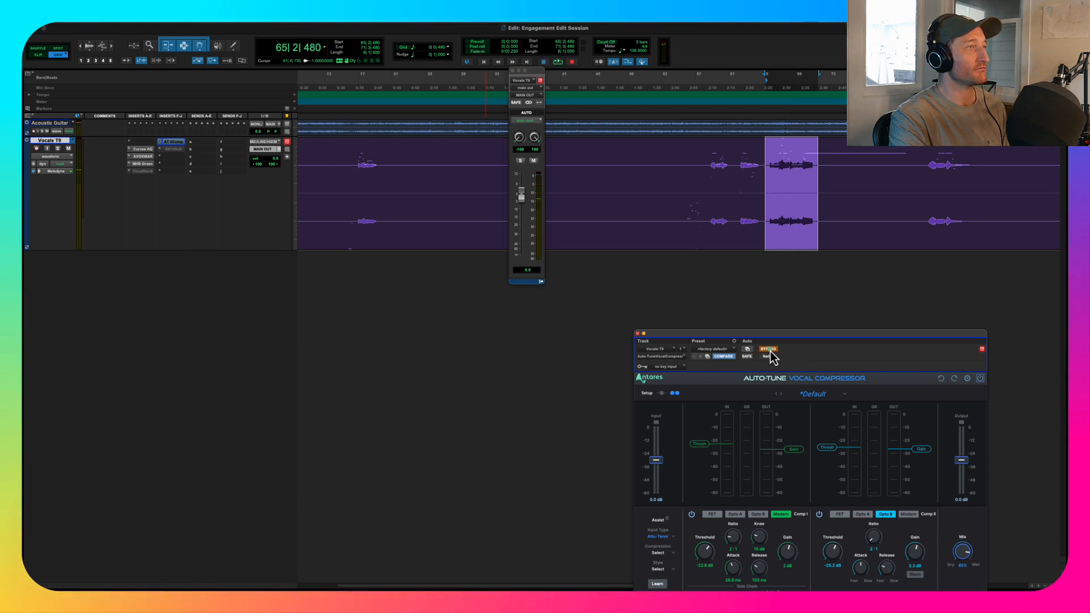
{"action": "left_click", "coordinate": [769, 350]}
{"action": "key", "text": "space"}
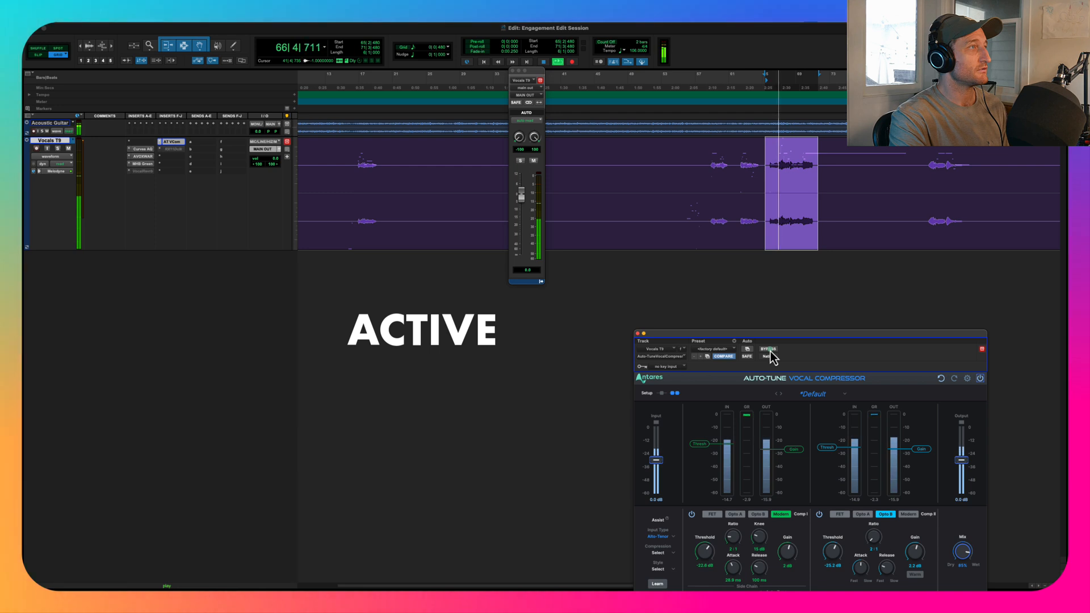
{"action": "left_click", "coordinate": [771, 351]}
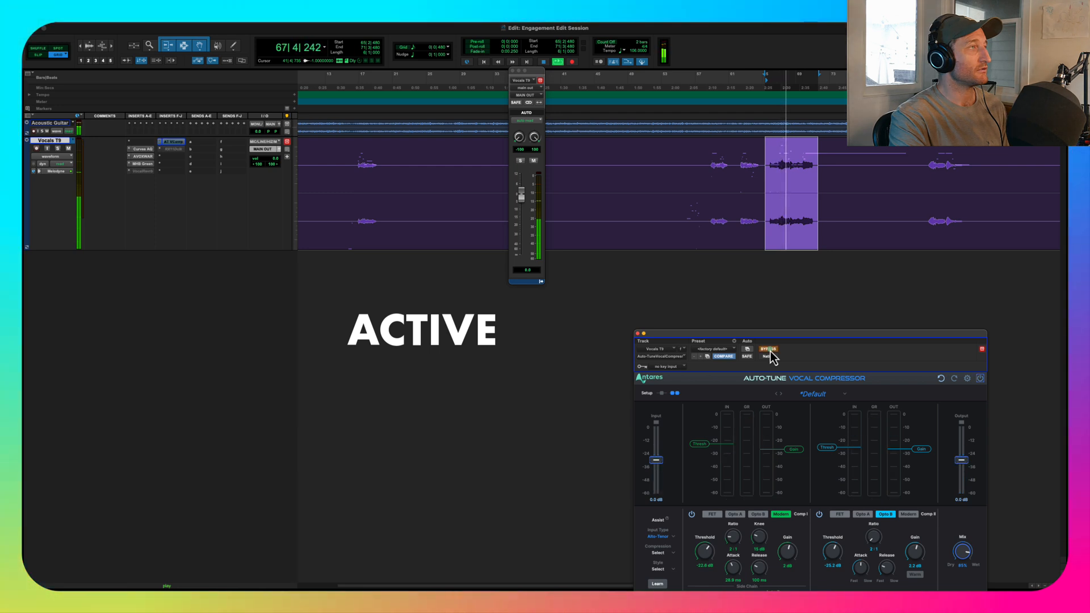
{"action": "left_click", "coordinate": [771, 351]}
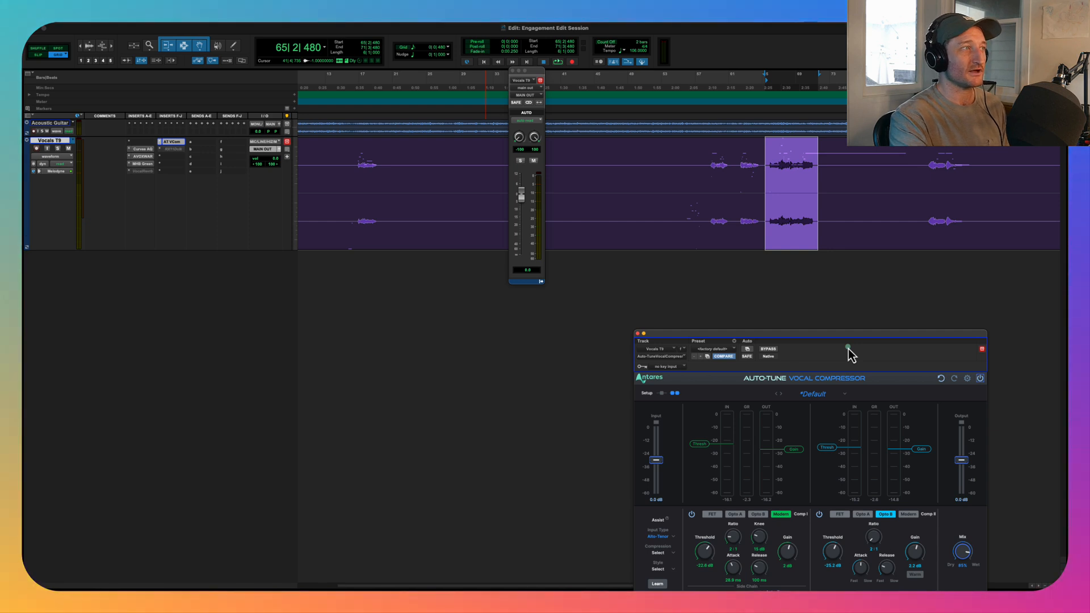
{"action": "left_click", "coordinate": [637, 334]}
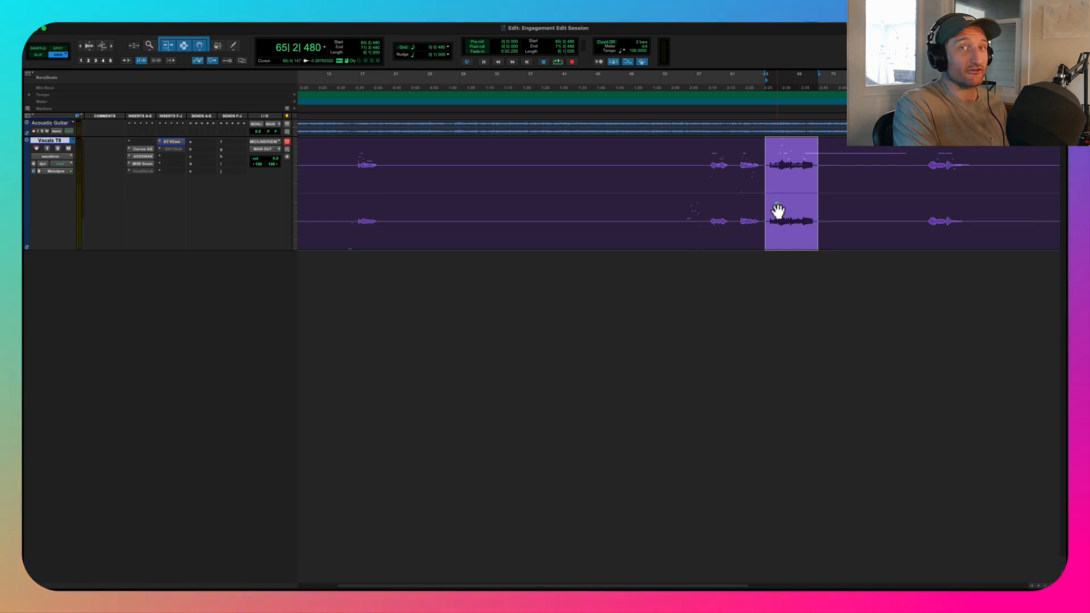
- Enable the Vocal Reverb insert on Vocals T9 and play the phrase with it active and bypassed, leaving it active
{"action": "left_click", "coordinate": [144, 171]}
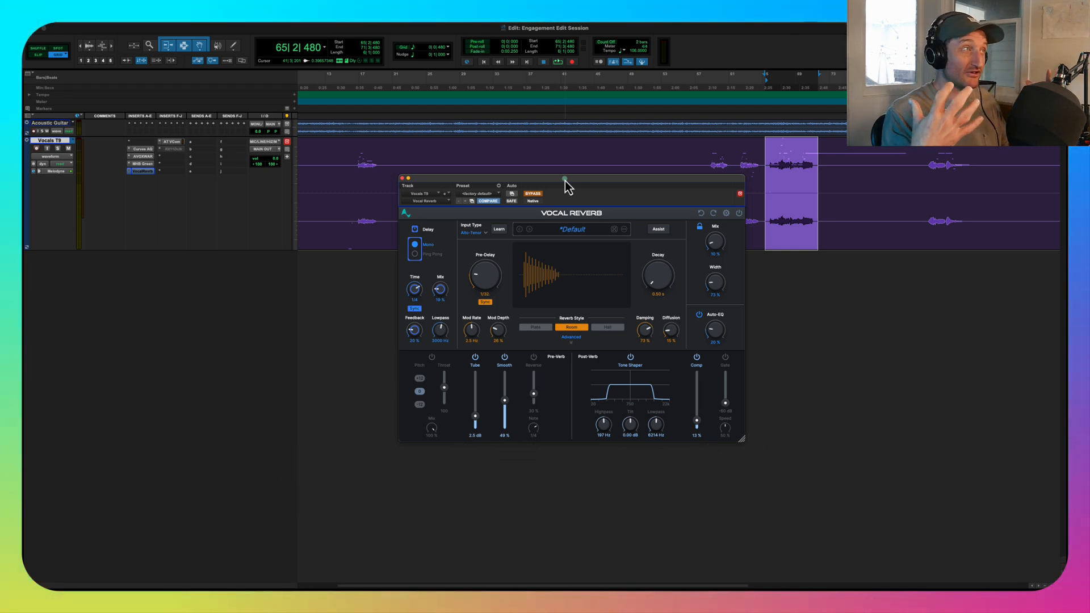
{"action": "left_click", "coordinate": [533, 194]}
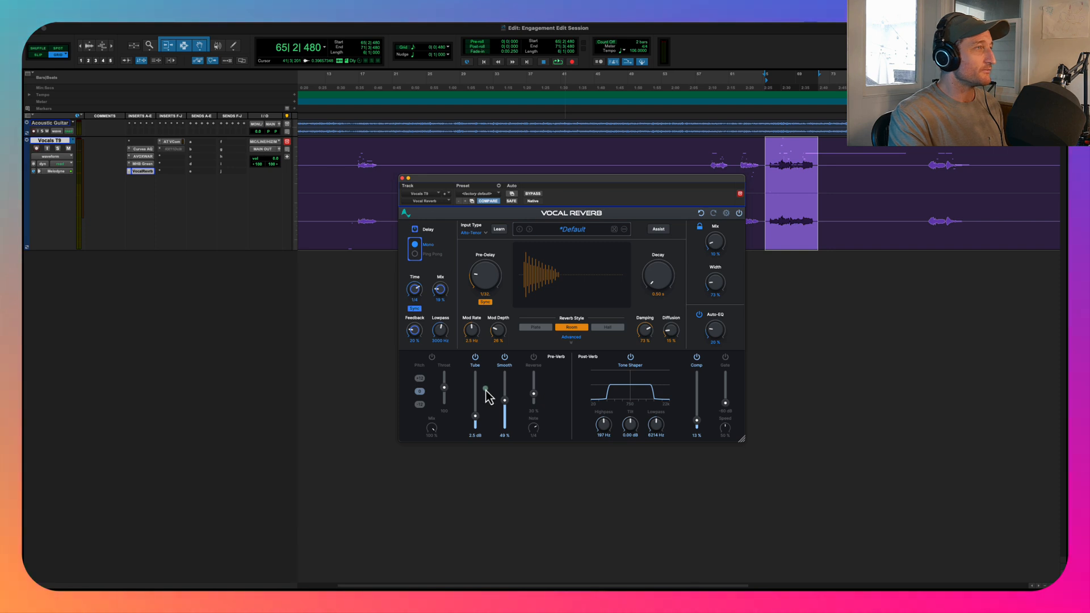
{"action": "key", "text": "space"}
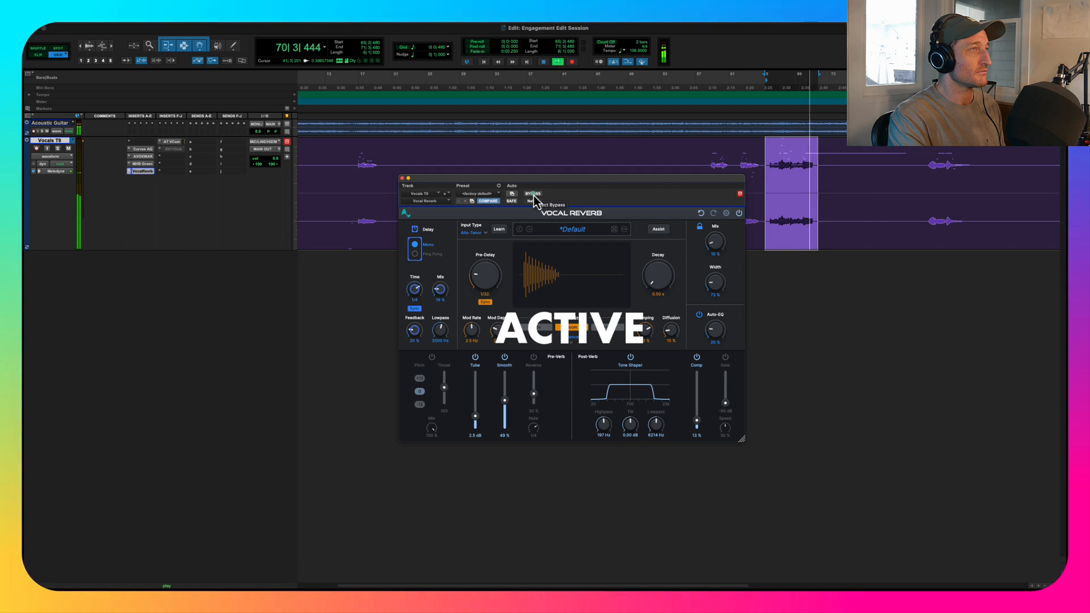
{"action": "key", "text": "space"}
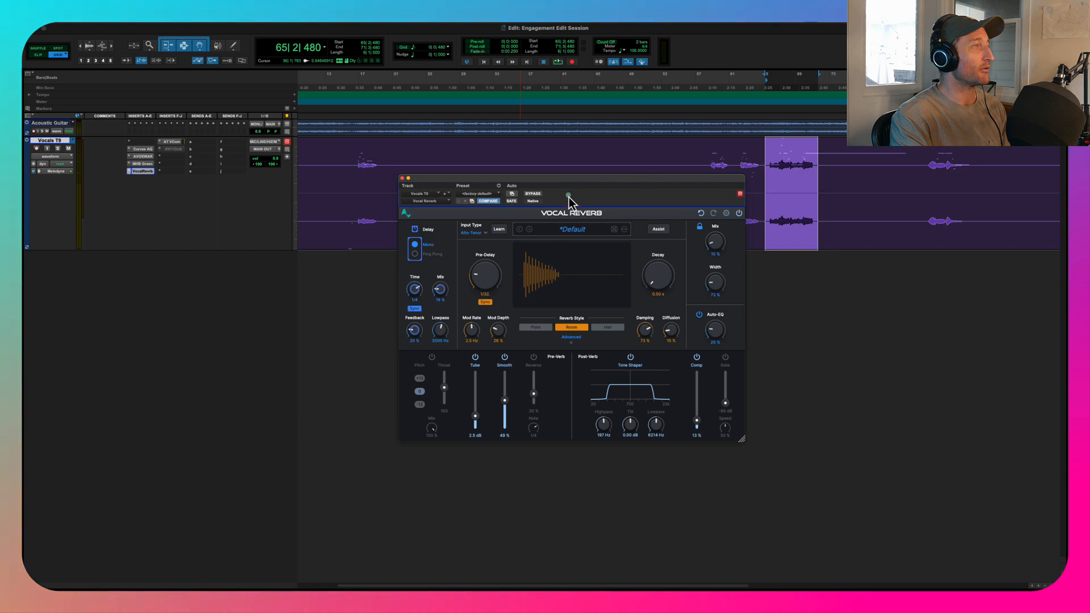
{"action": "key", "text": "space"}
{"action": "left_click", "coordinate": [531, 195]}
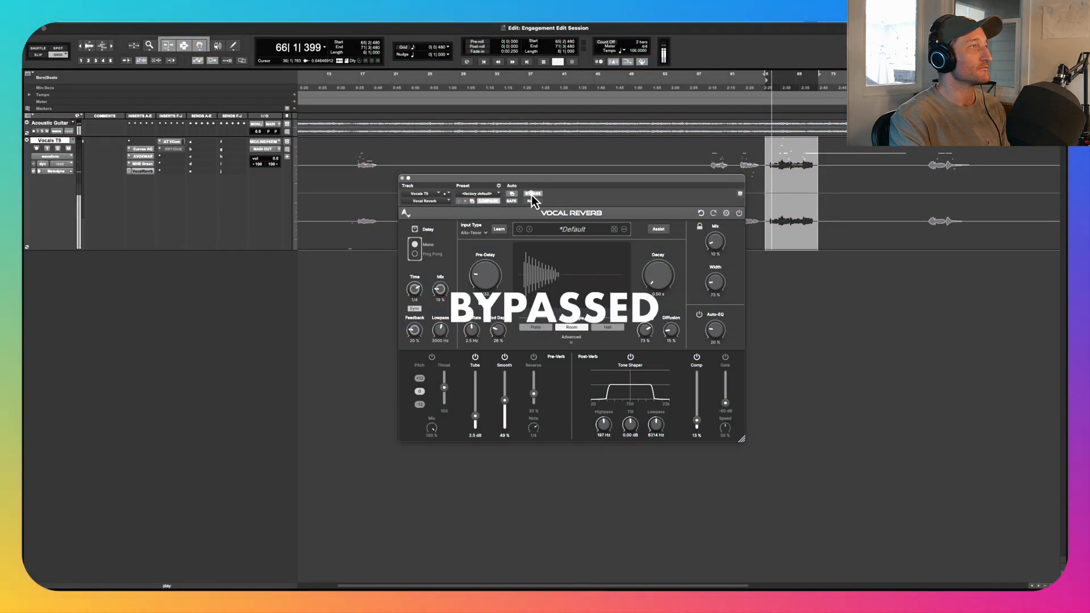
{"action": "left_click", "coordinate": [532, 195]}
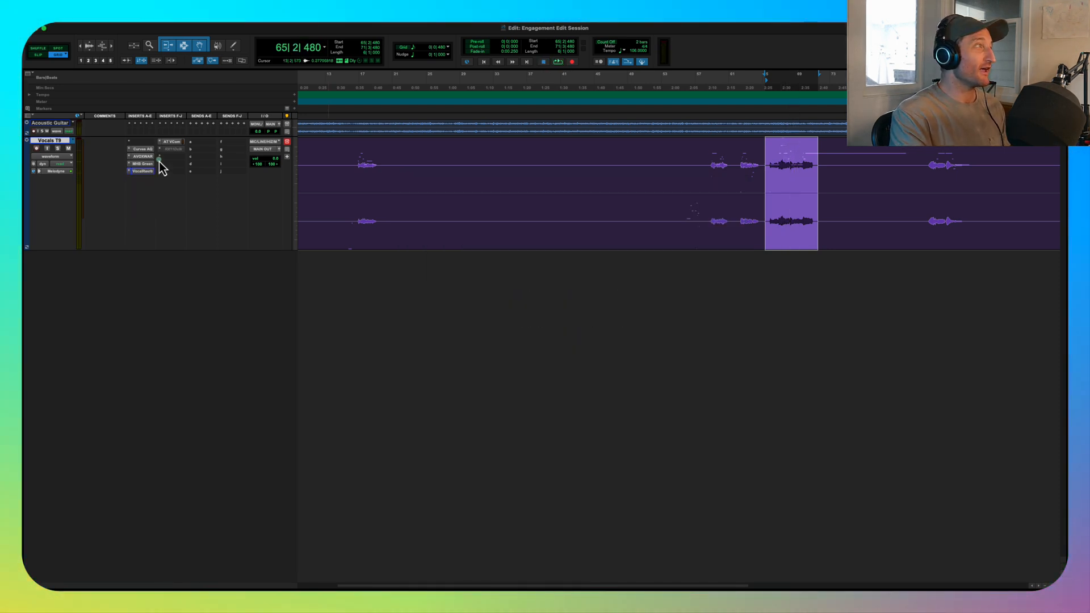
- Bypass all the Vocals T9 inserts and the Melodyne pitch edits, and play the unprocessed phrase
{"action": "left_click", "coordinate": [174, 144], "text": "super"}
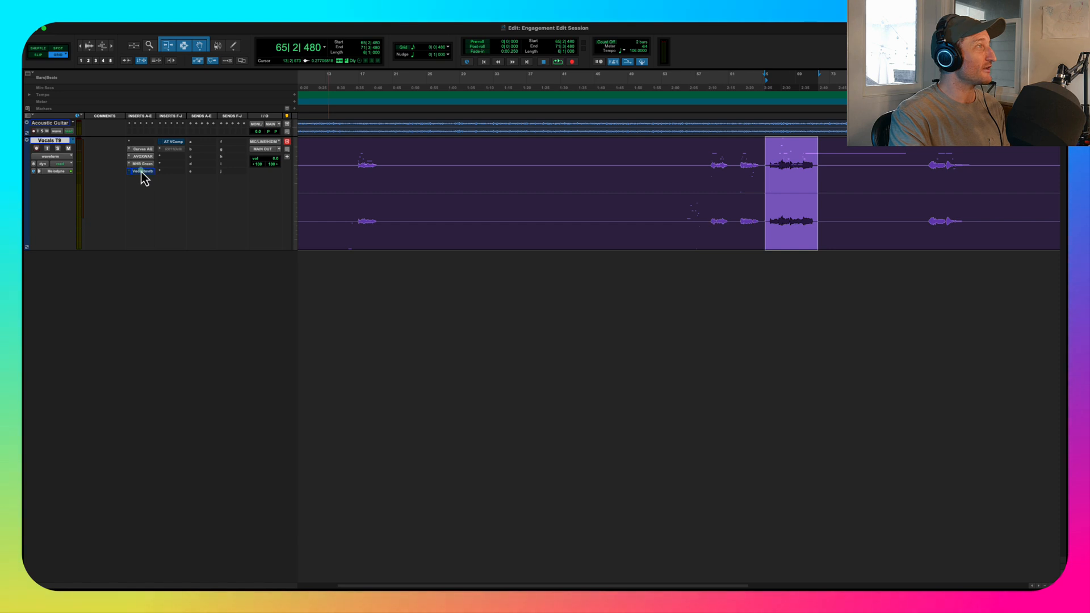
{"action": "left_click", "coordinate": [142, 150], "text": "super"}
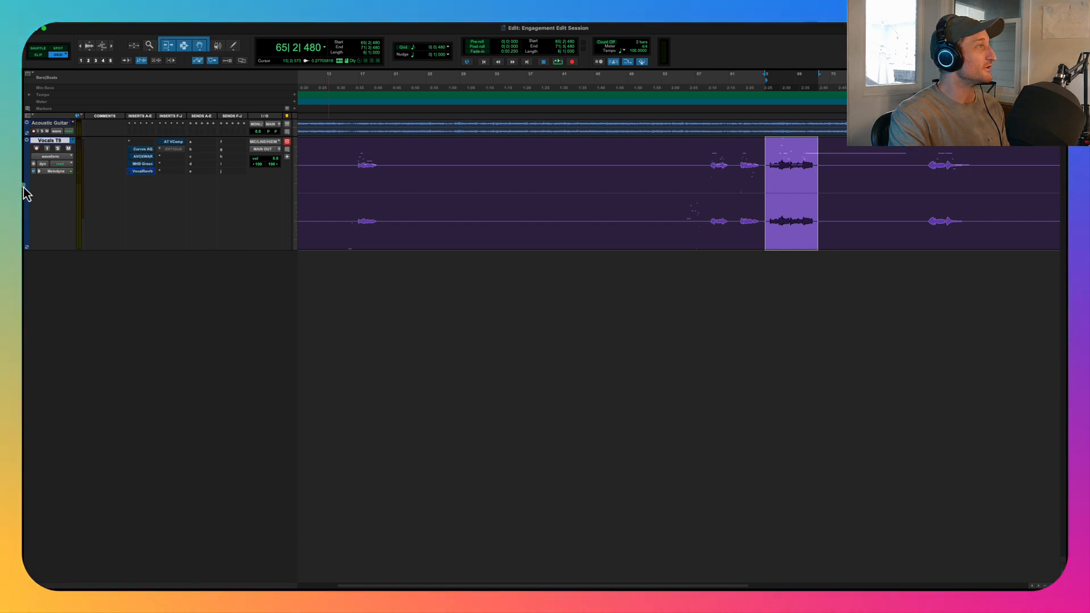
{"action": "left_click", "coordinate": [56, 173]}
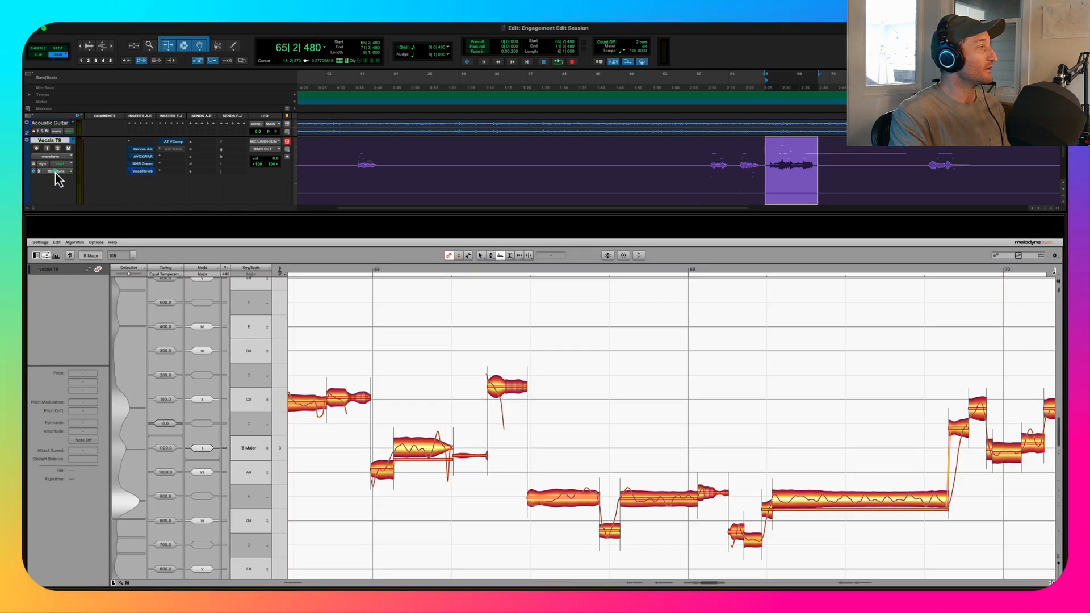
{"action": "left_click", "coordinate": [71, 256]}
{"action": "key", "text": "space"}
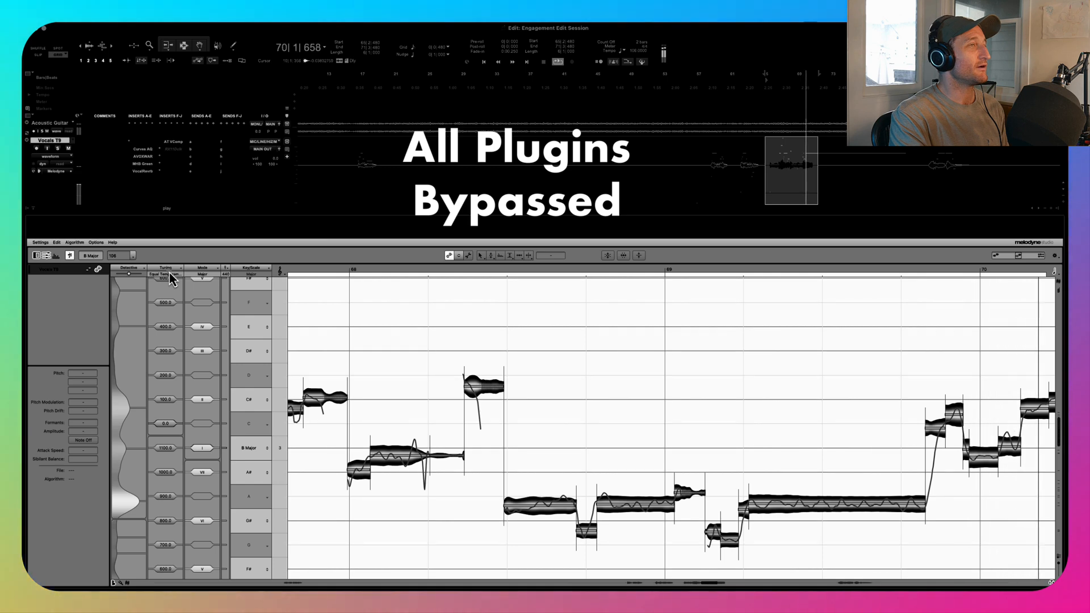
{"action": "key", "text": "space"}
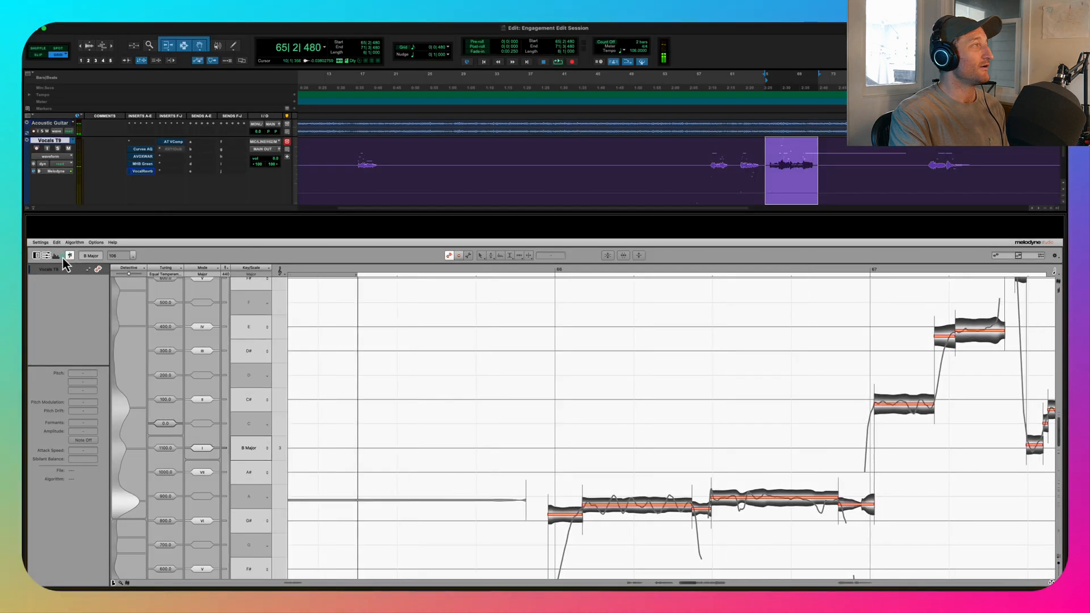
- Restore the Melodyne edits and all inserts, play the fully processed phrase, and close the Melodyne editor
{"action": "left_click", "coordinate": [70, 256]}
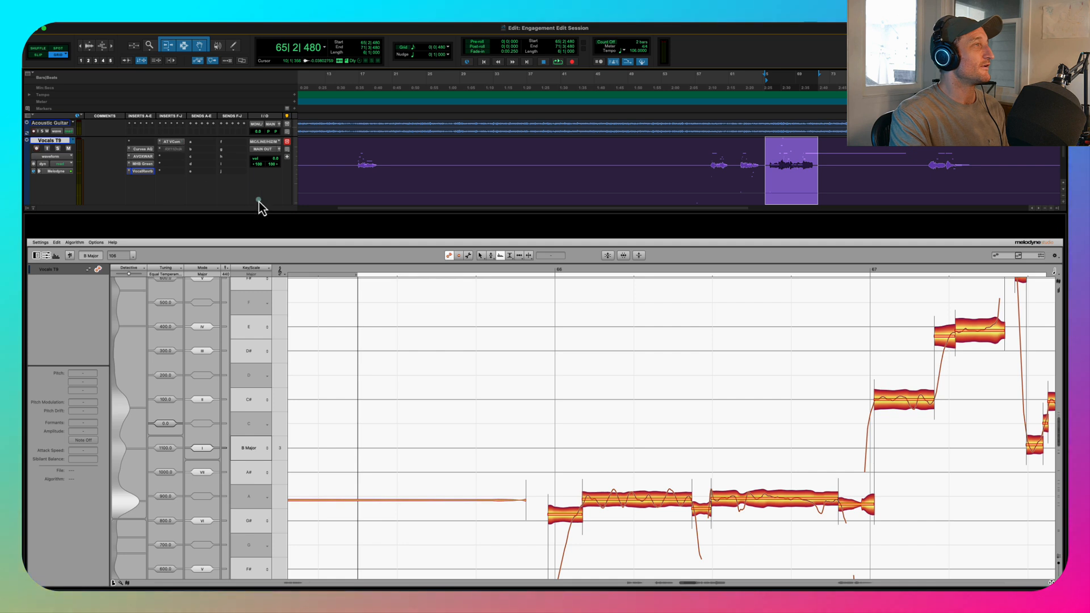
{"action": "key", "text": "space"}
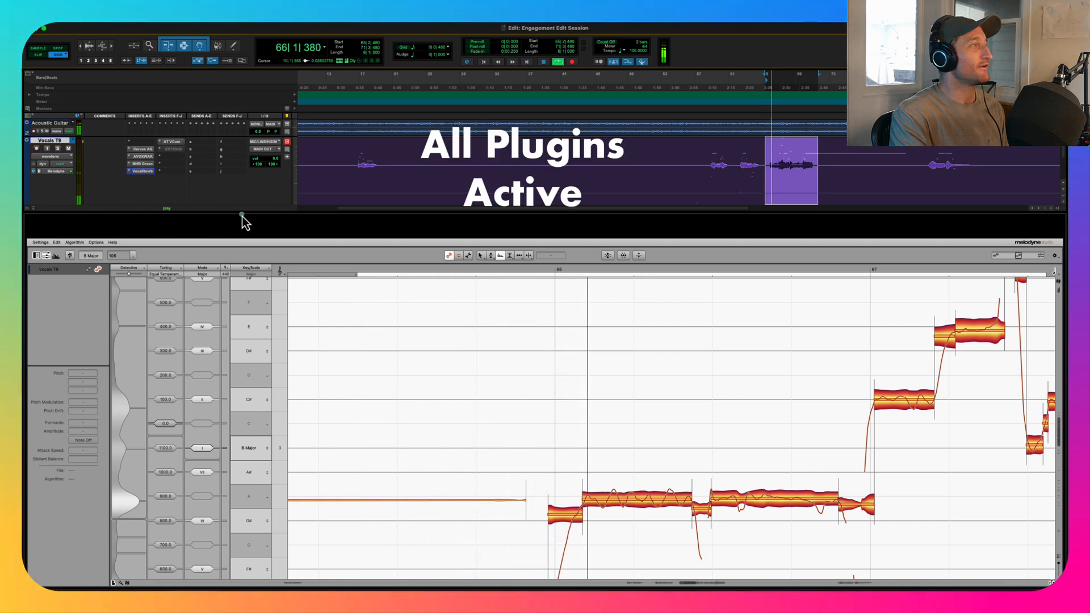
{"action": "left_click", "coordinate": [59, 171]}
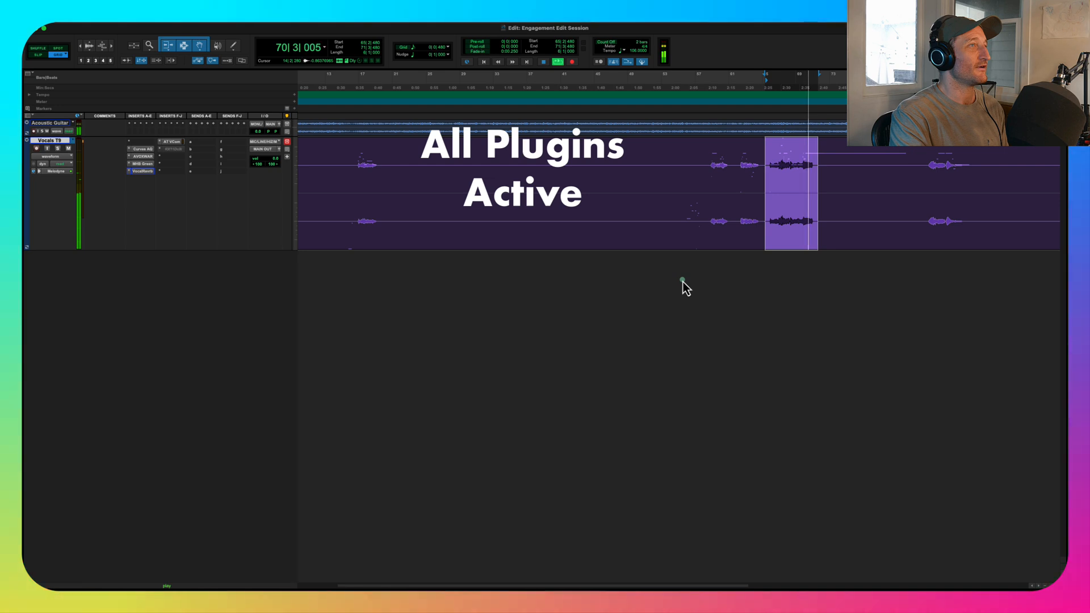
{"action": "key", "text": "space"}
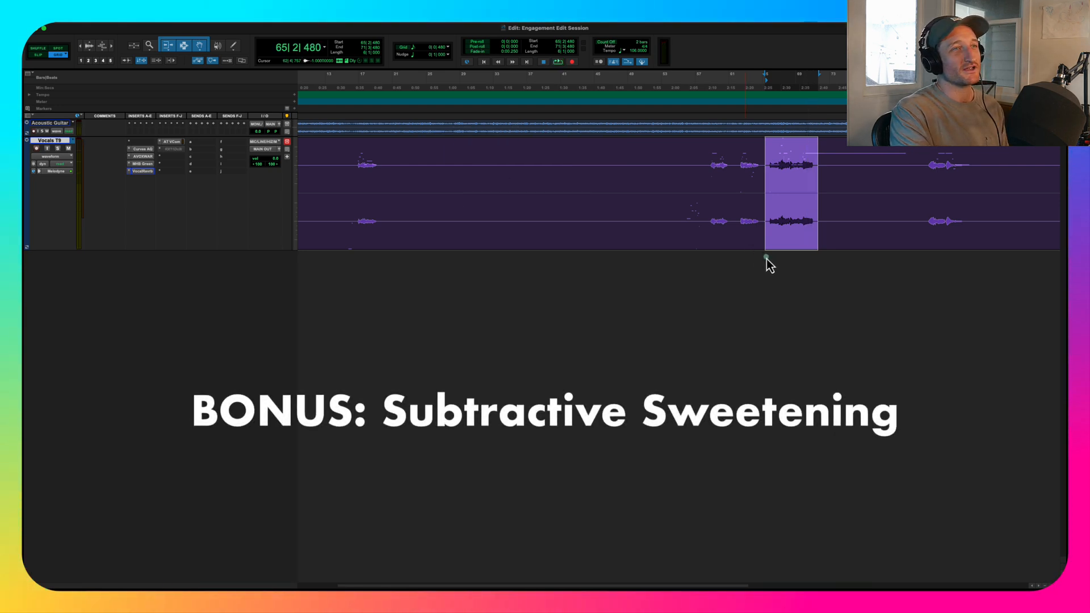
- Select a short middle section of the vocal phrase starting at 66|3|480 and play it
{"action": "left_click_drag", "start_coordinate": [776, 159], "coordinate": [795, 157]}
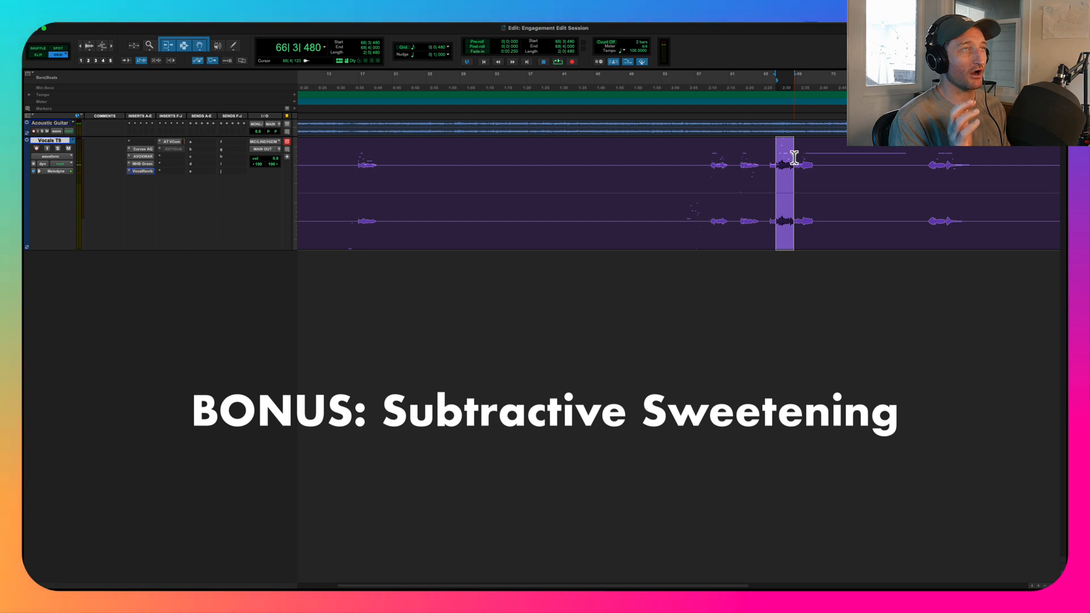
{"action": "key", "text": "space"}
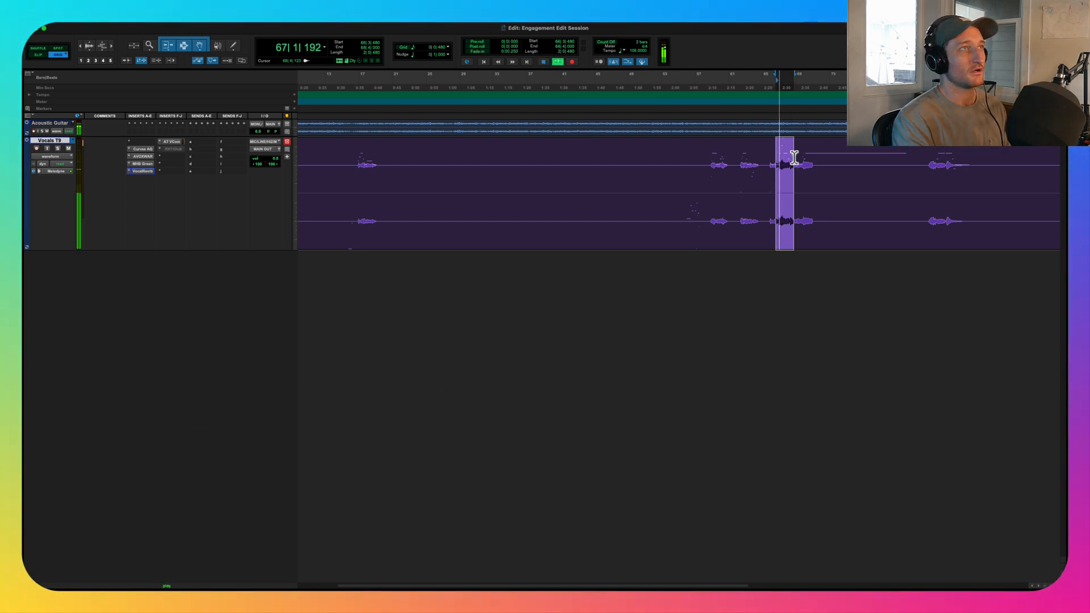
{"action": "key", "text": "space"}
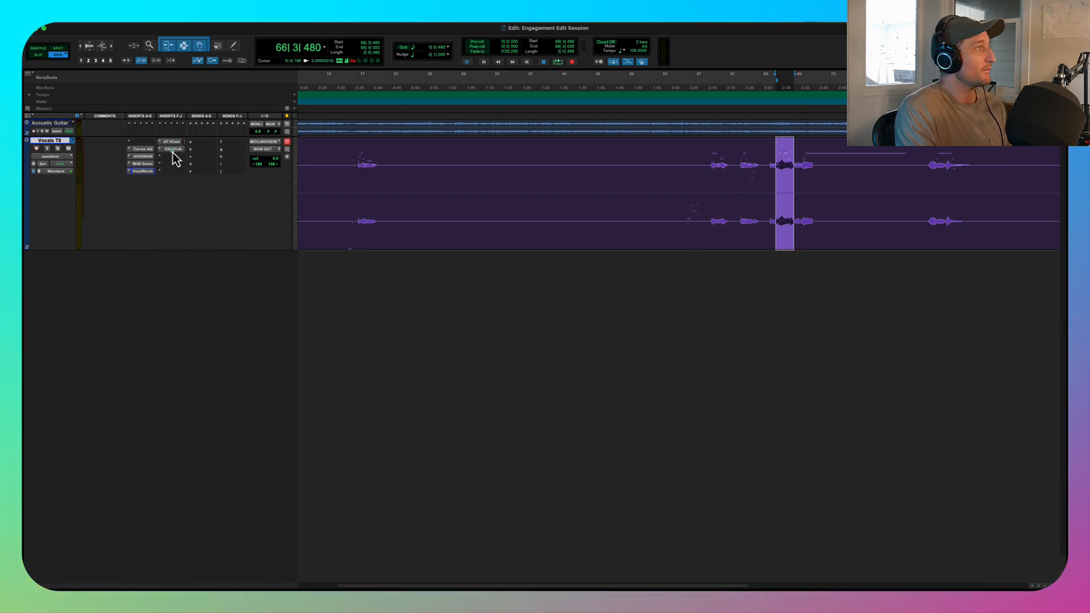
- Activate the RX 11 De-click insert on Vocals T9, check its settings, and play the whole phrase from 65|4|480 through it
{"action": "left_click", "coordinate": [173, 149]}
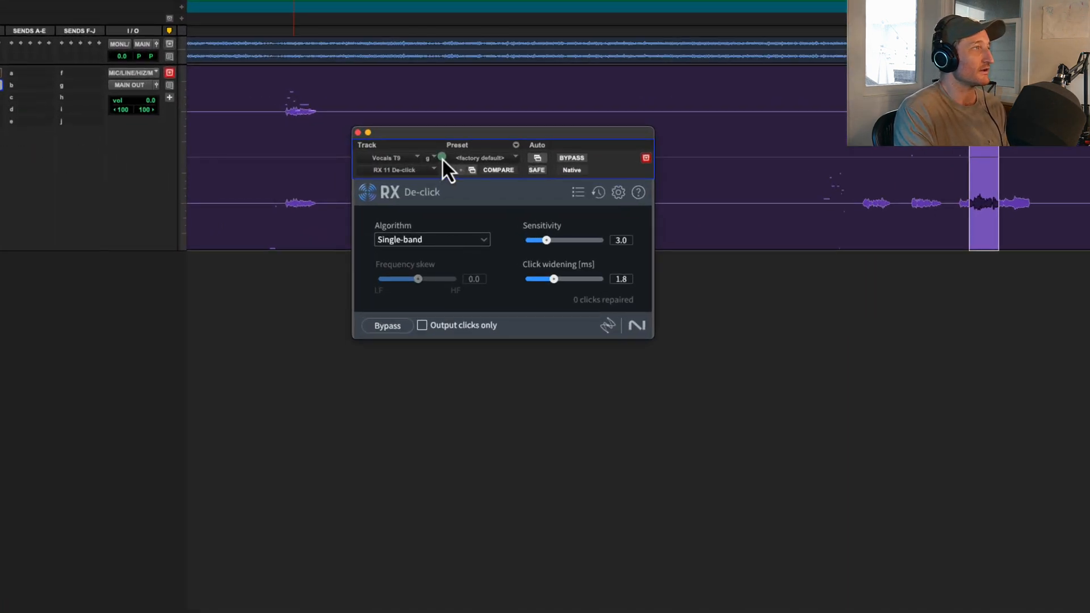
{"action": "left_click", "coordinate": [358, 132]}
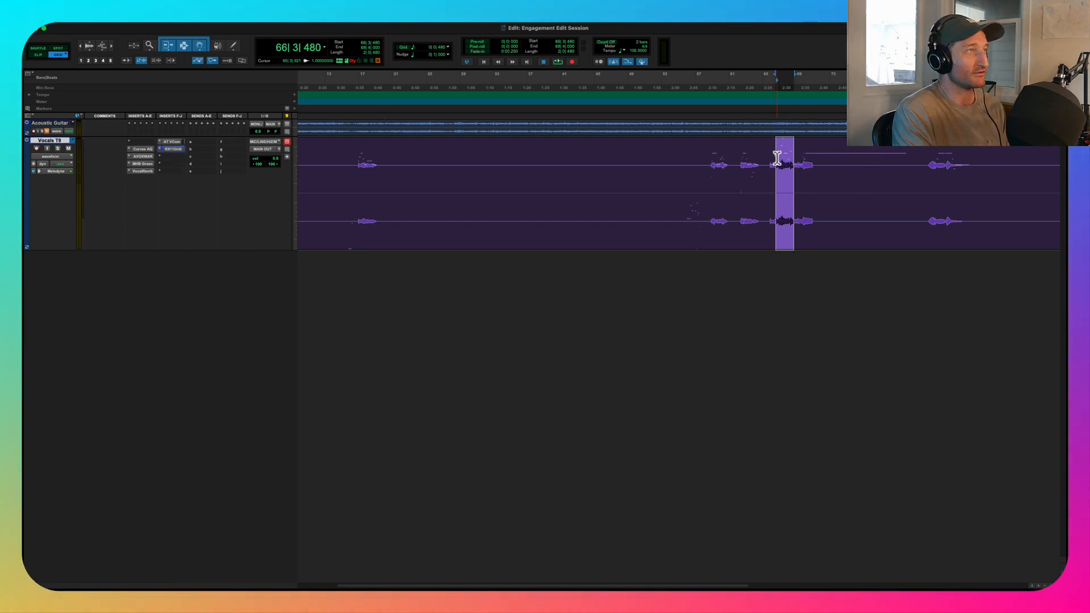
{"action": "left_click_drag", "start_coordinate": [770, 158], "coordinate": [816, 160]}
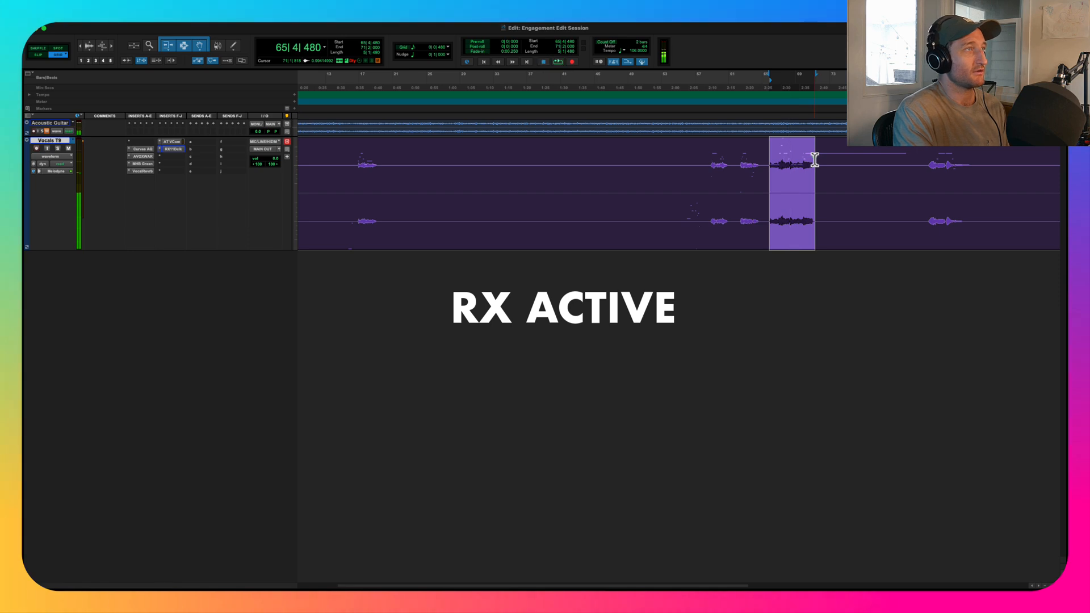
{"action": "key", "text": "space"}
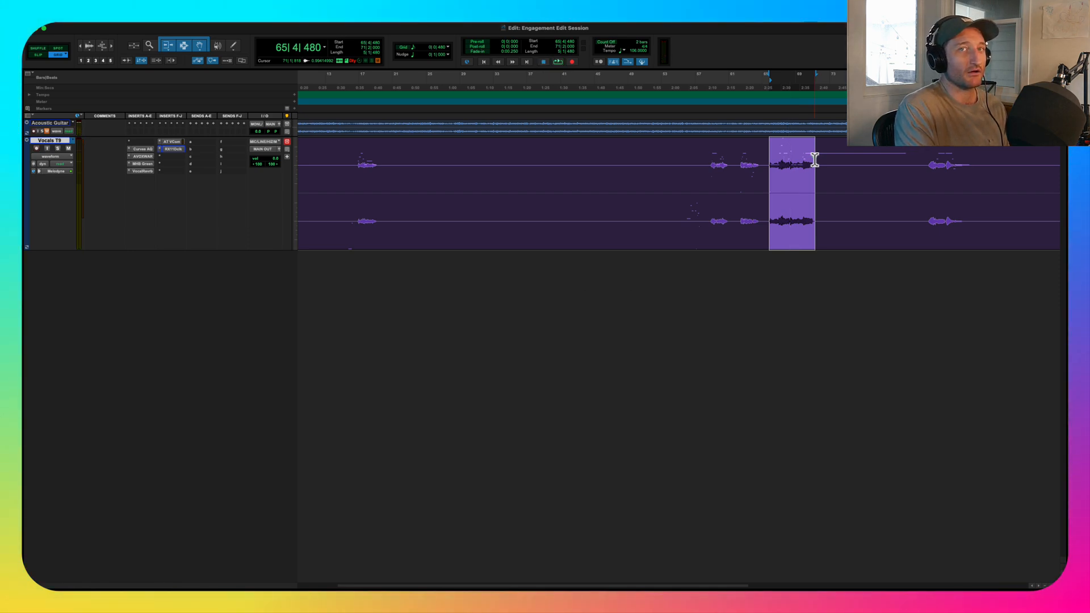